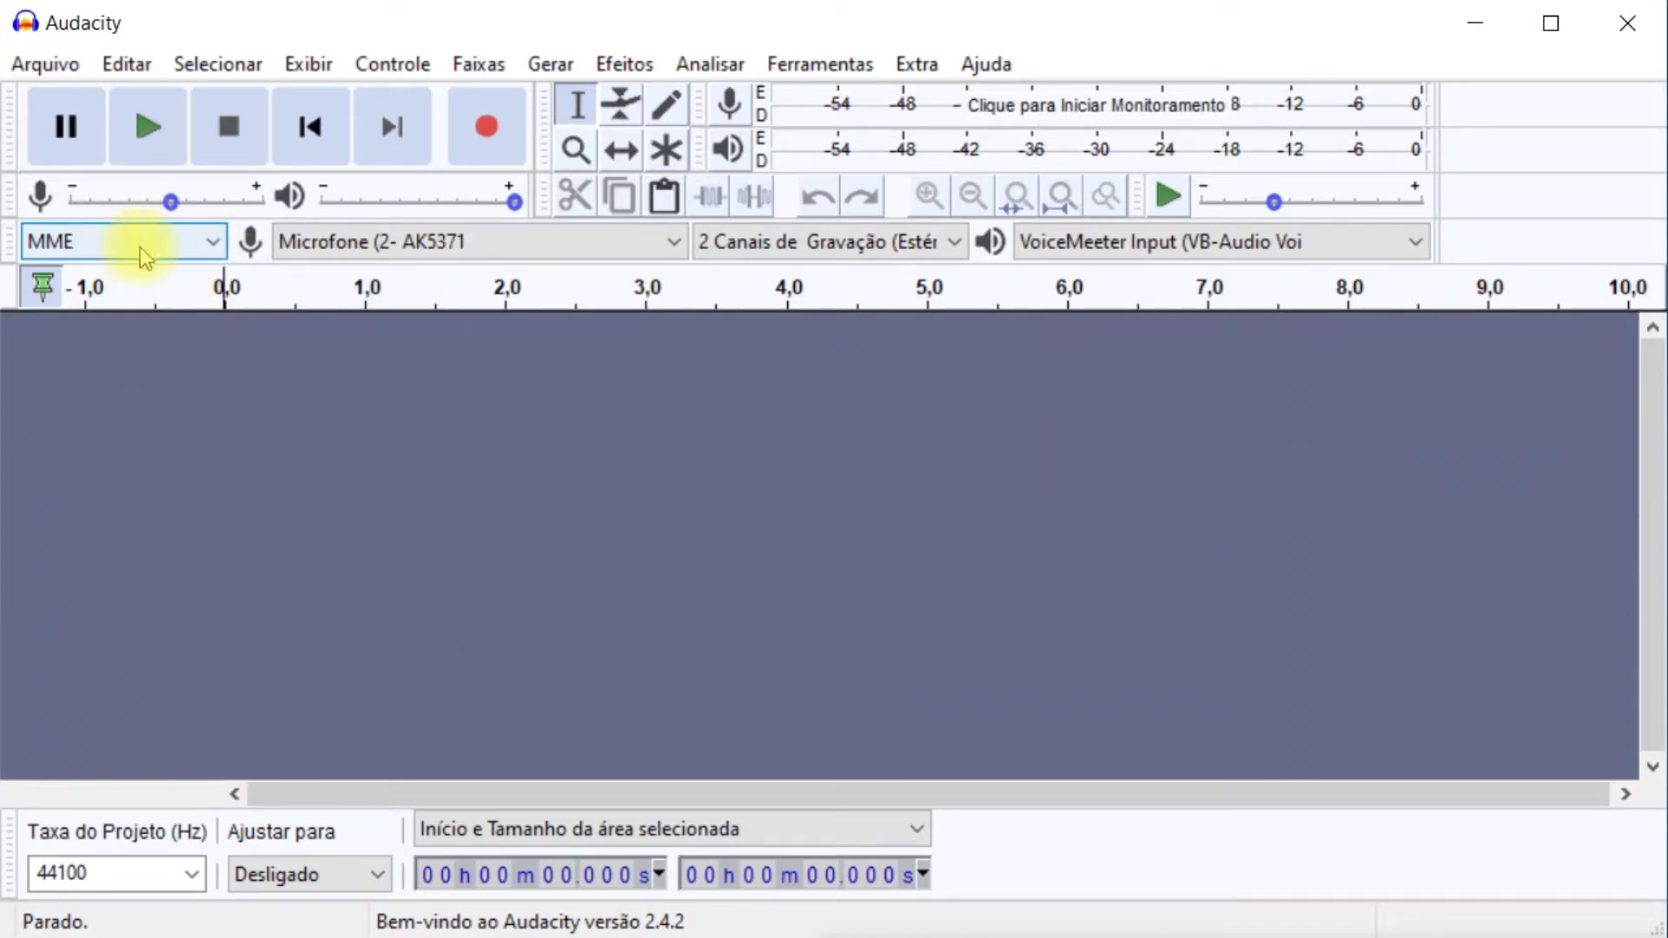
- Keep MME as the audio host, select Microfone (2- AK5371) as the recording device and start monitoring its input level
left_click(213, 248)
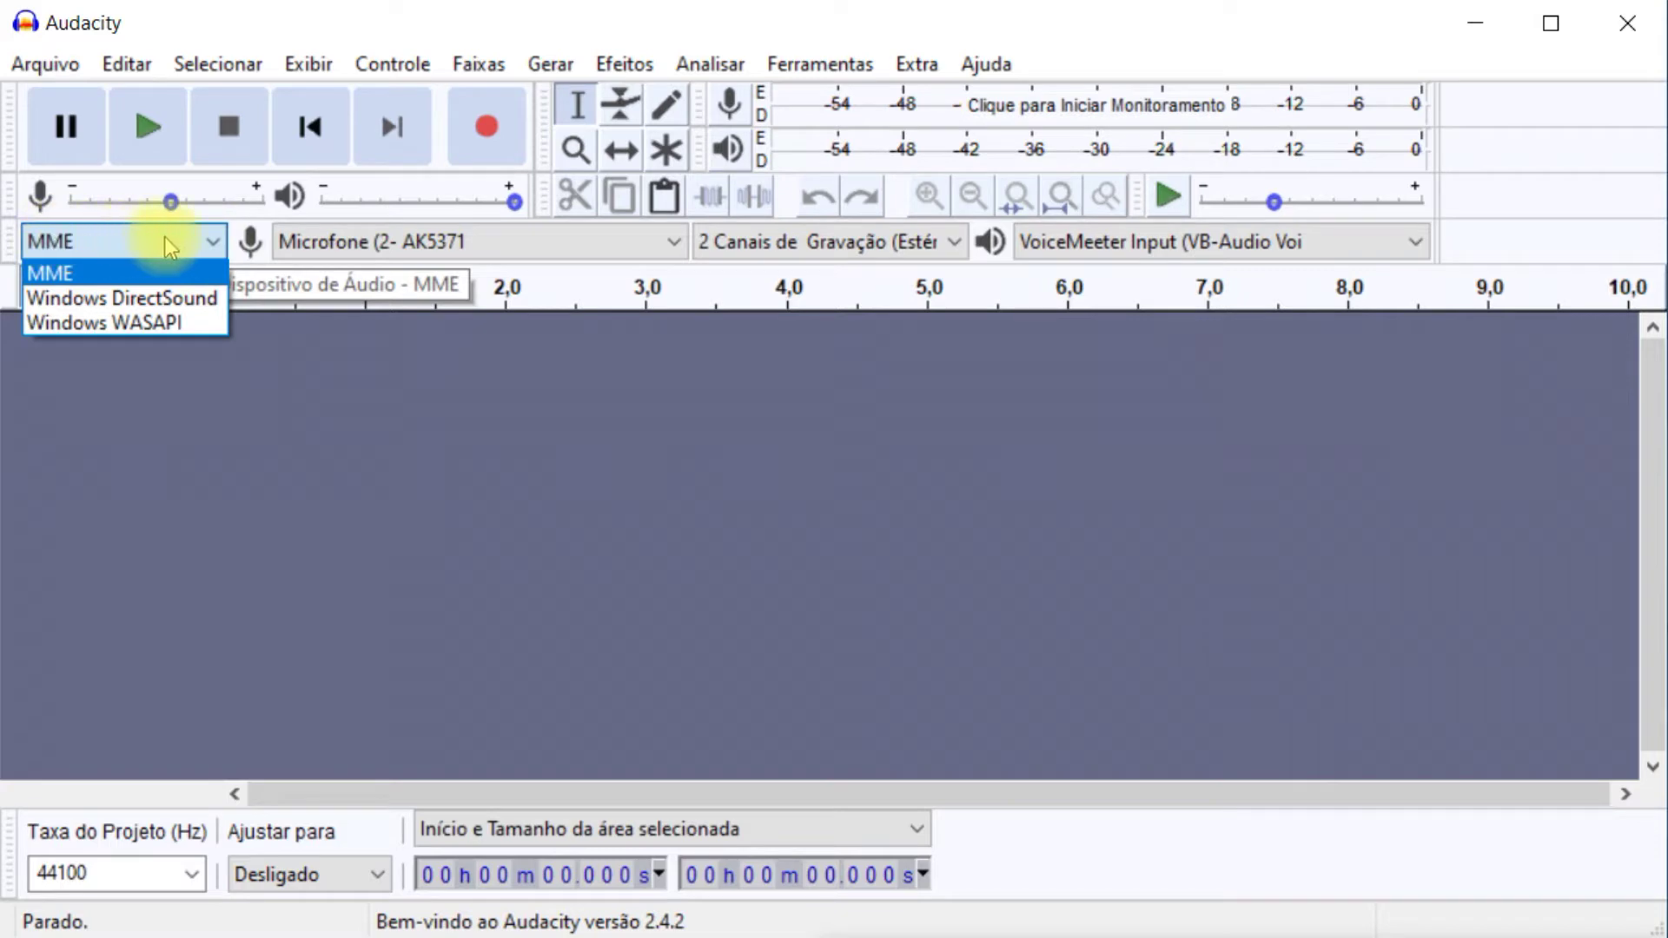
left_click(208, 241)
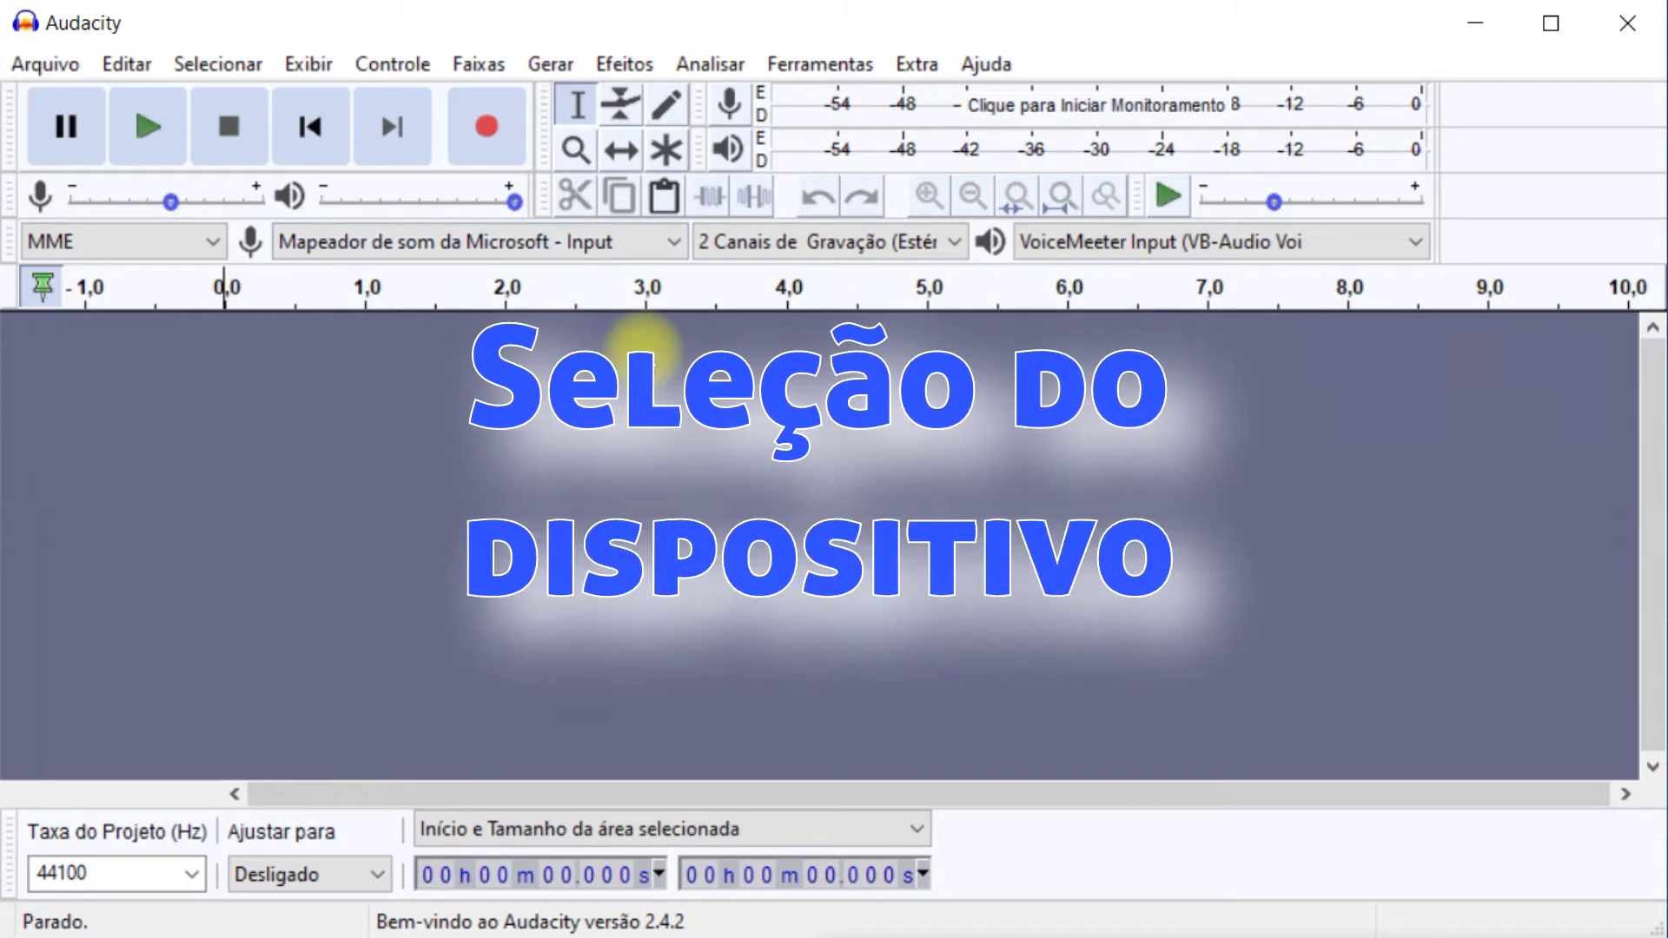
left_click(673, 245)
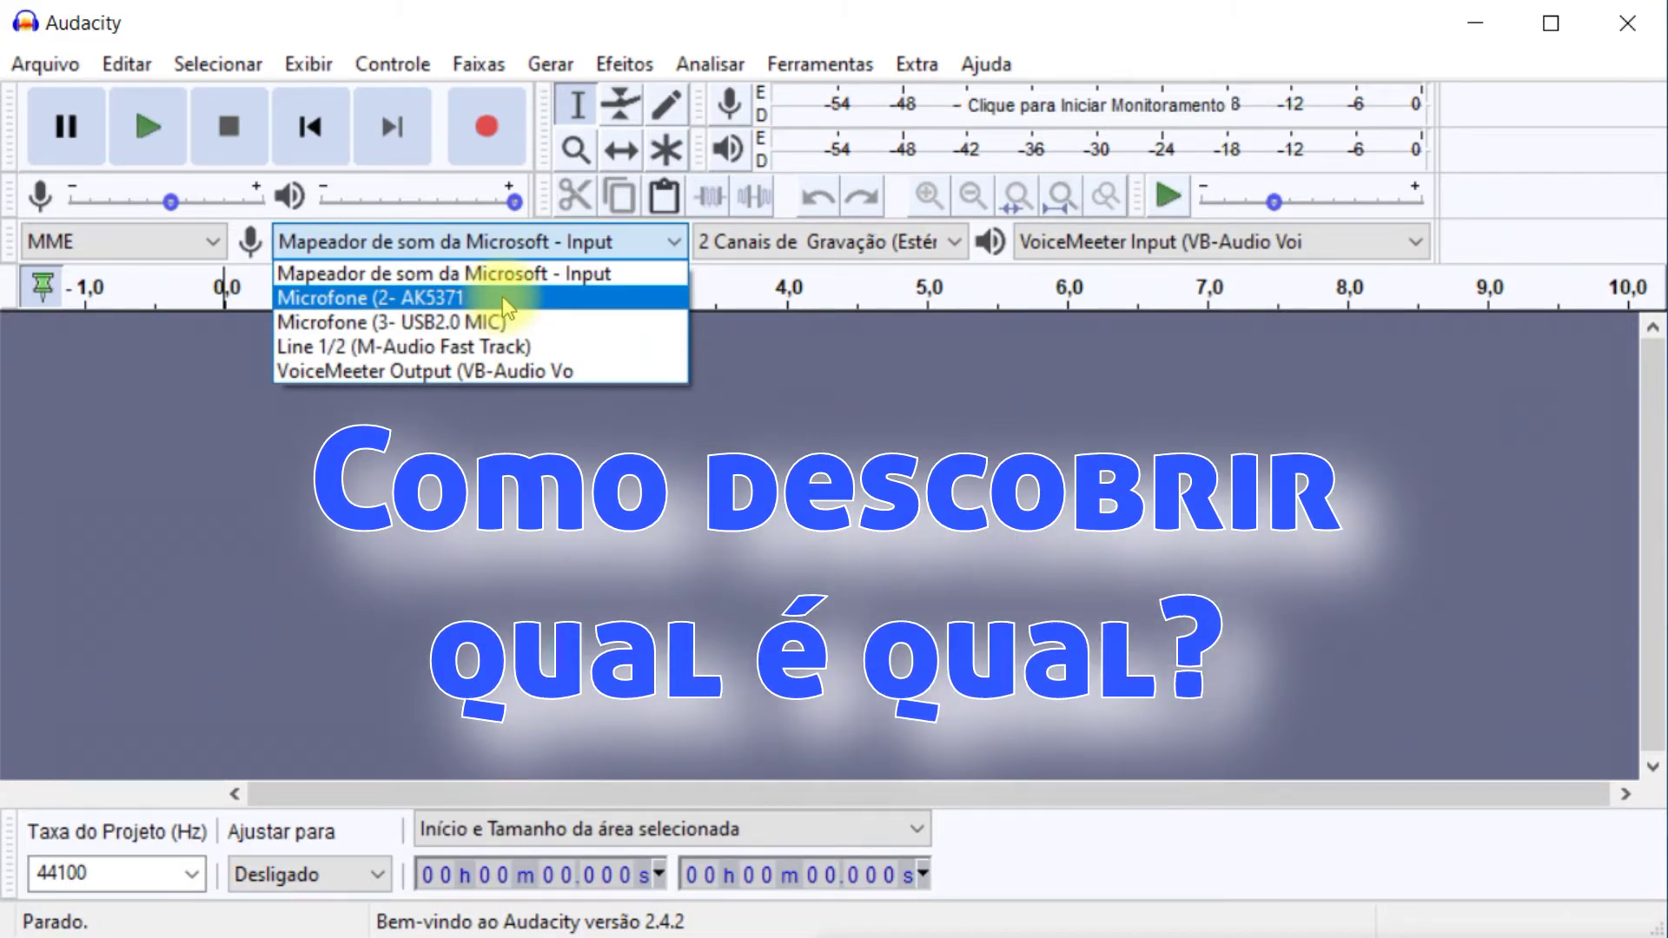
left_click(502, 297)
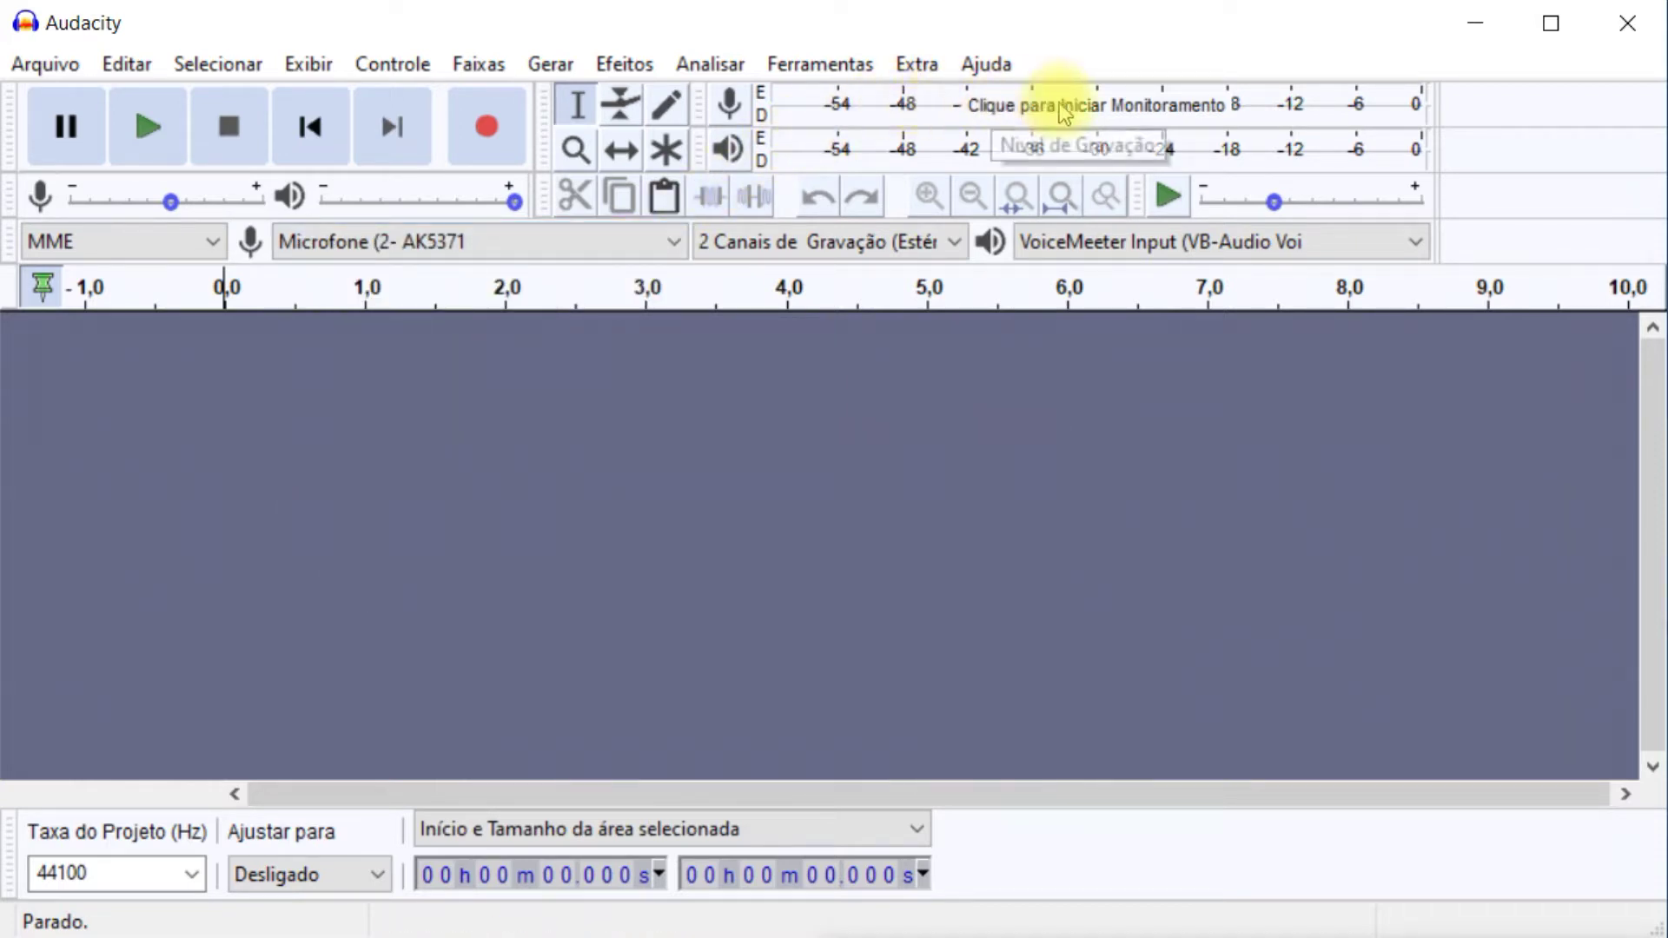
left_click(1114, 103)
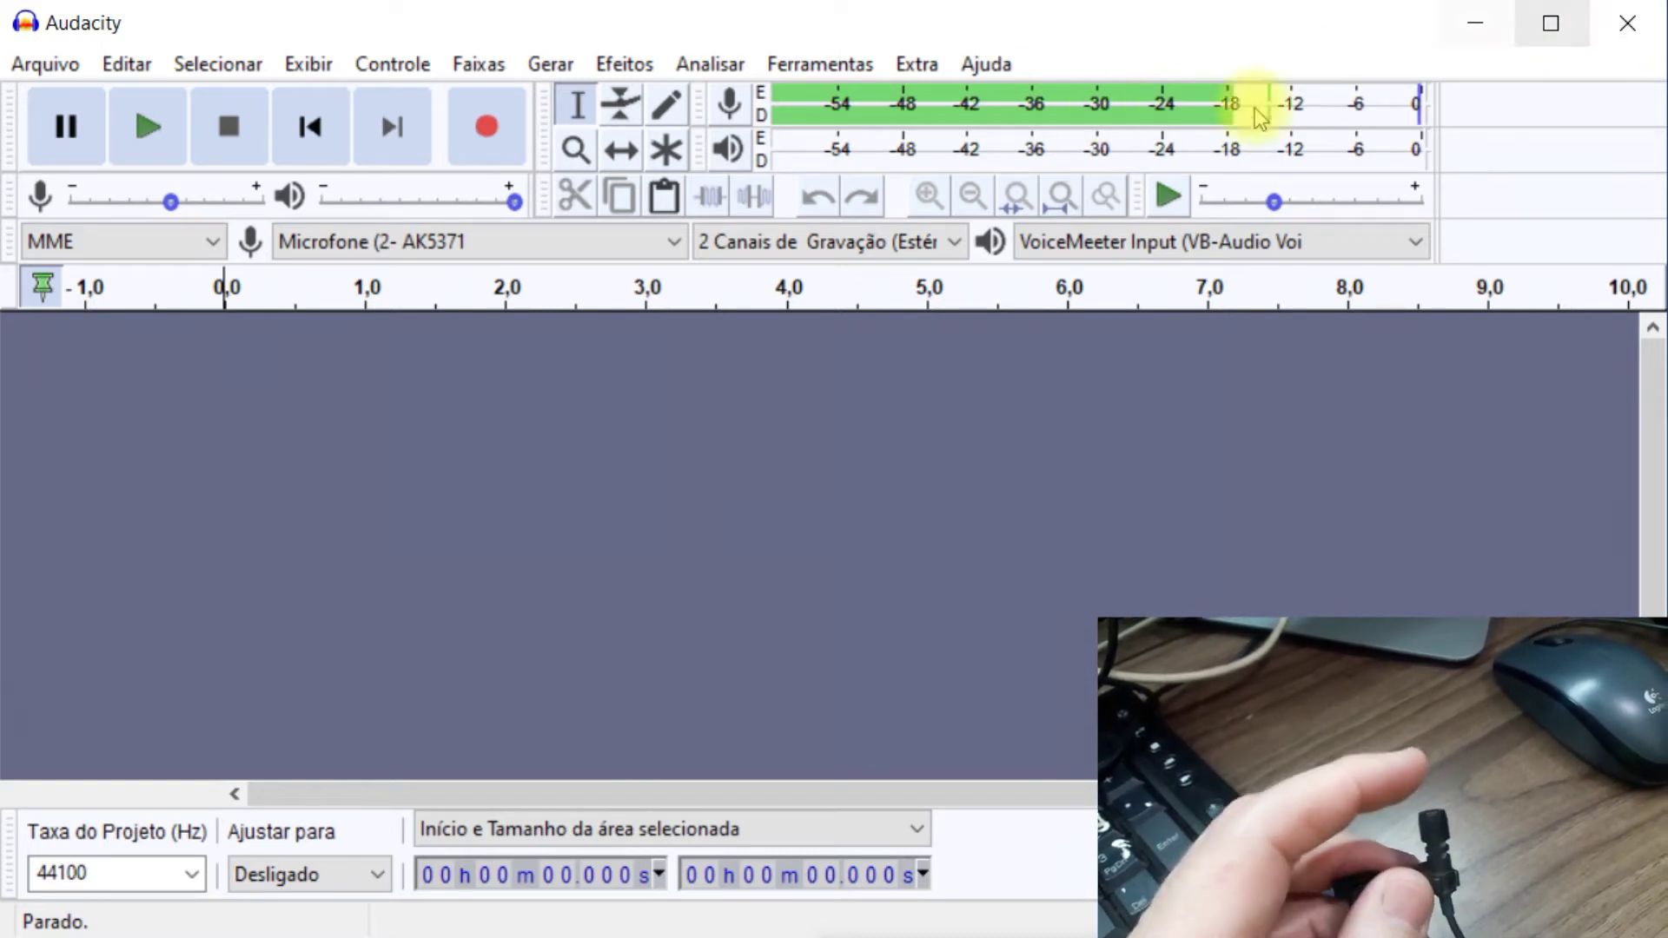
- Switch the recording device to Microfone (3- USB2.0 MIC) and monitor its input level
left_click(578, 245)
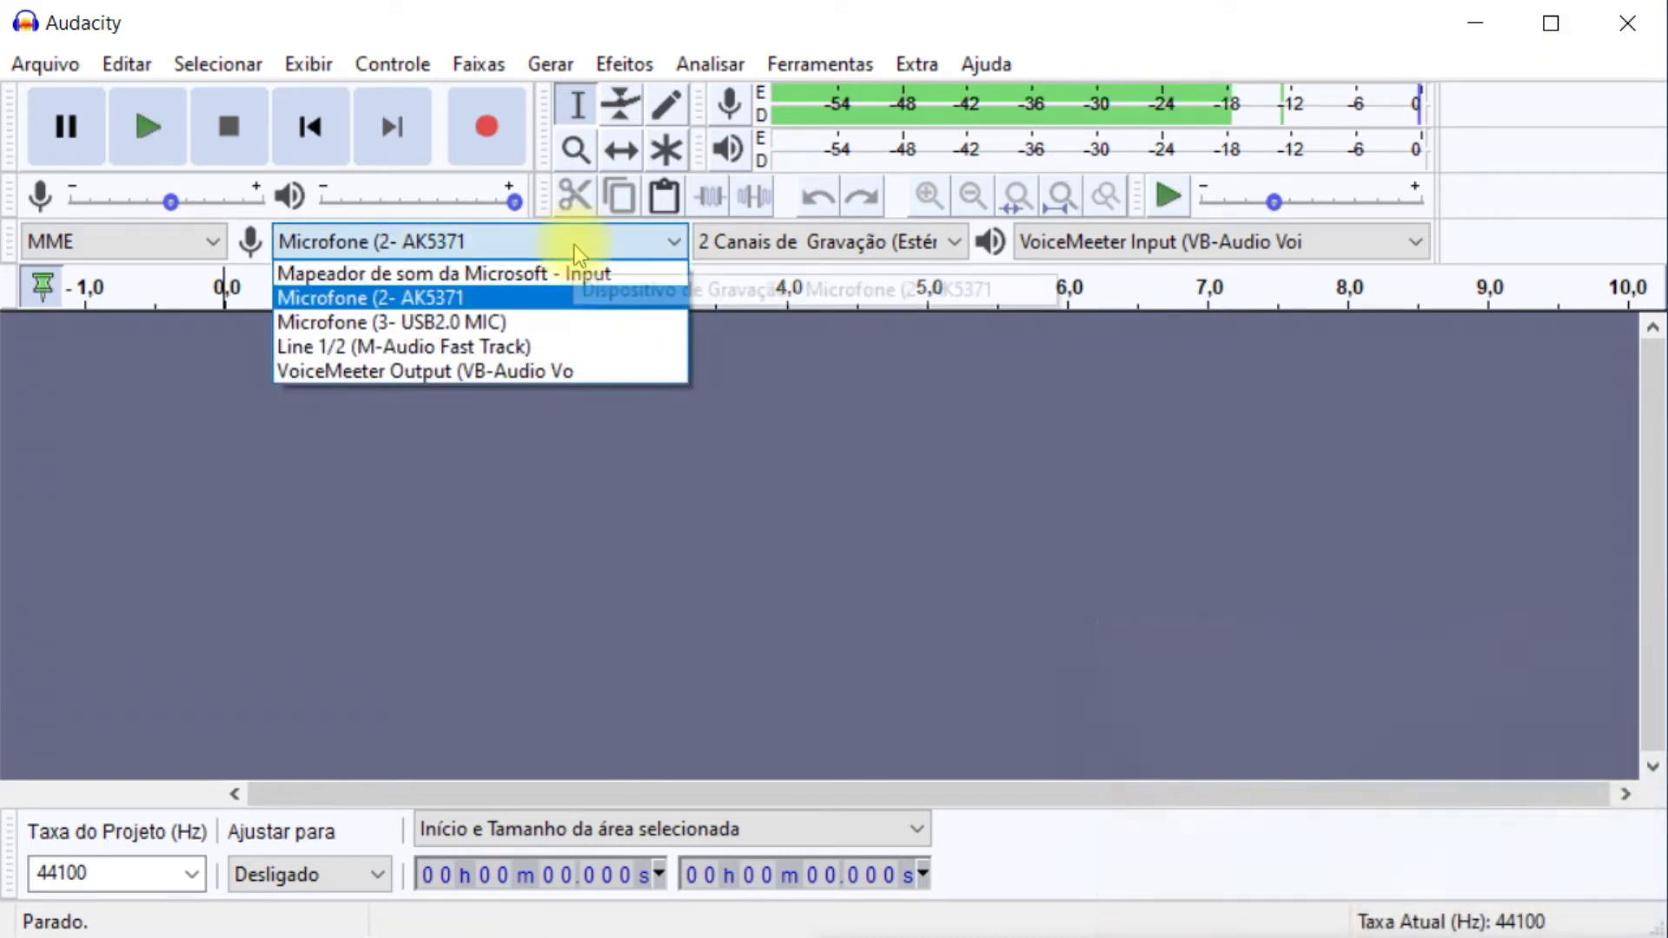
left_click(535, 322)
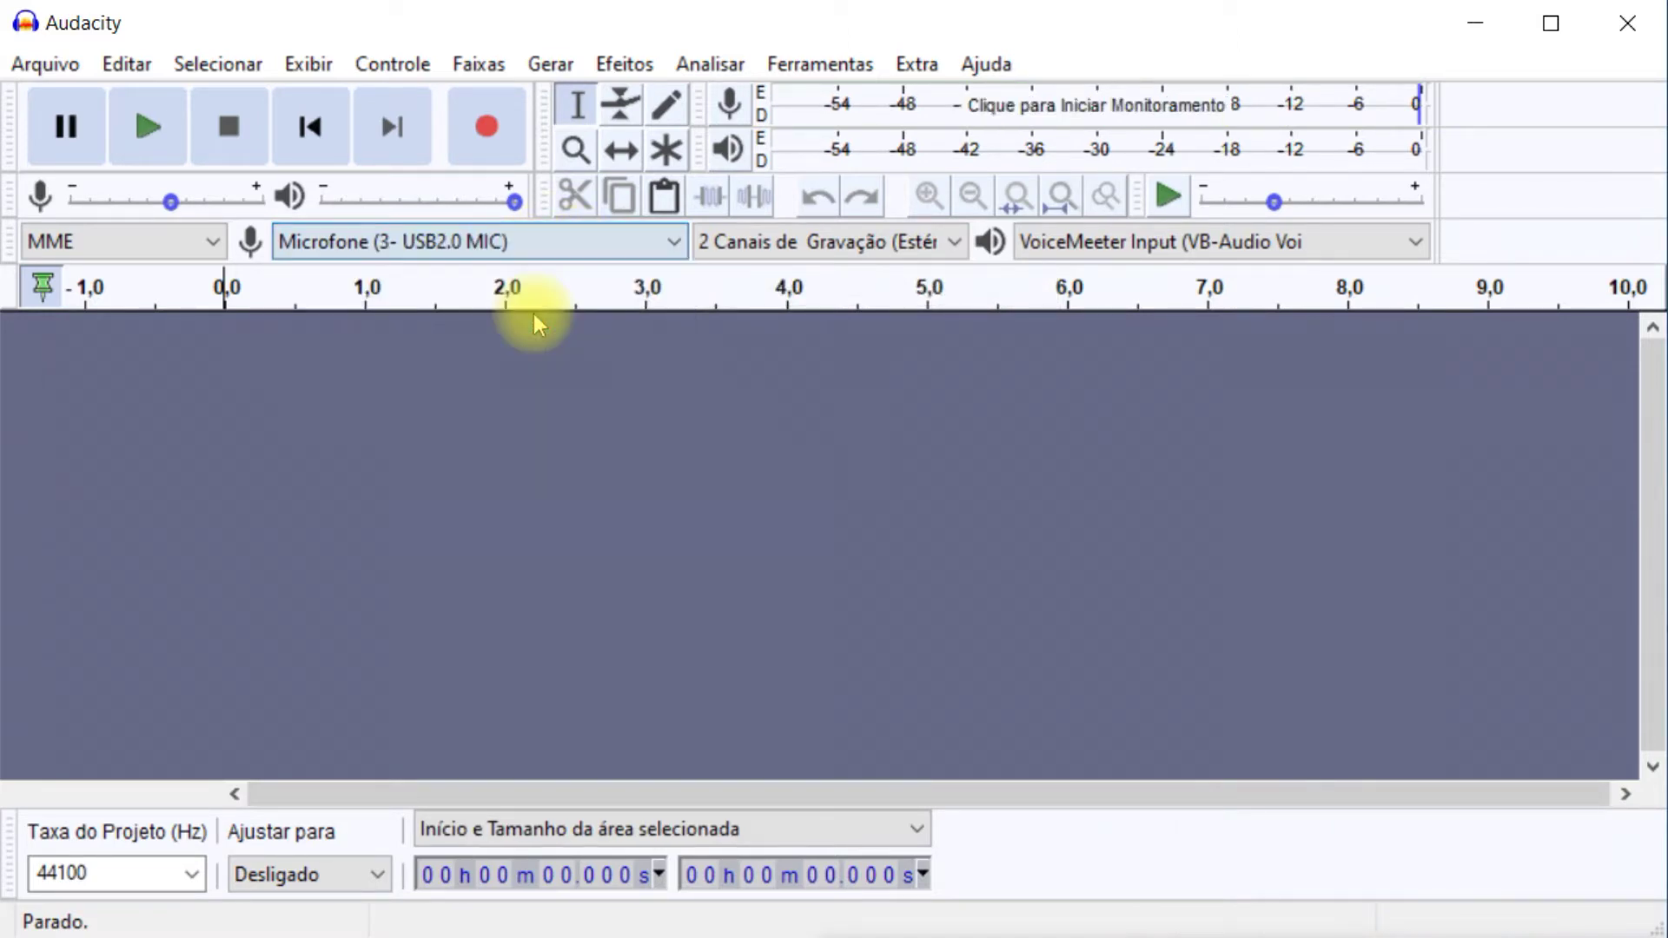
left_click(1040, 104)
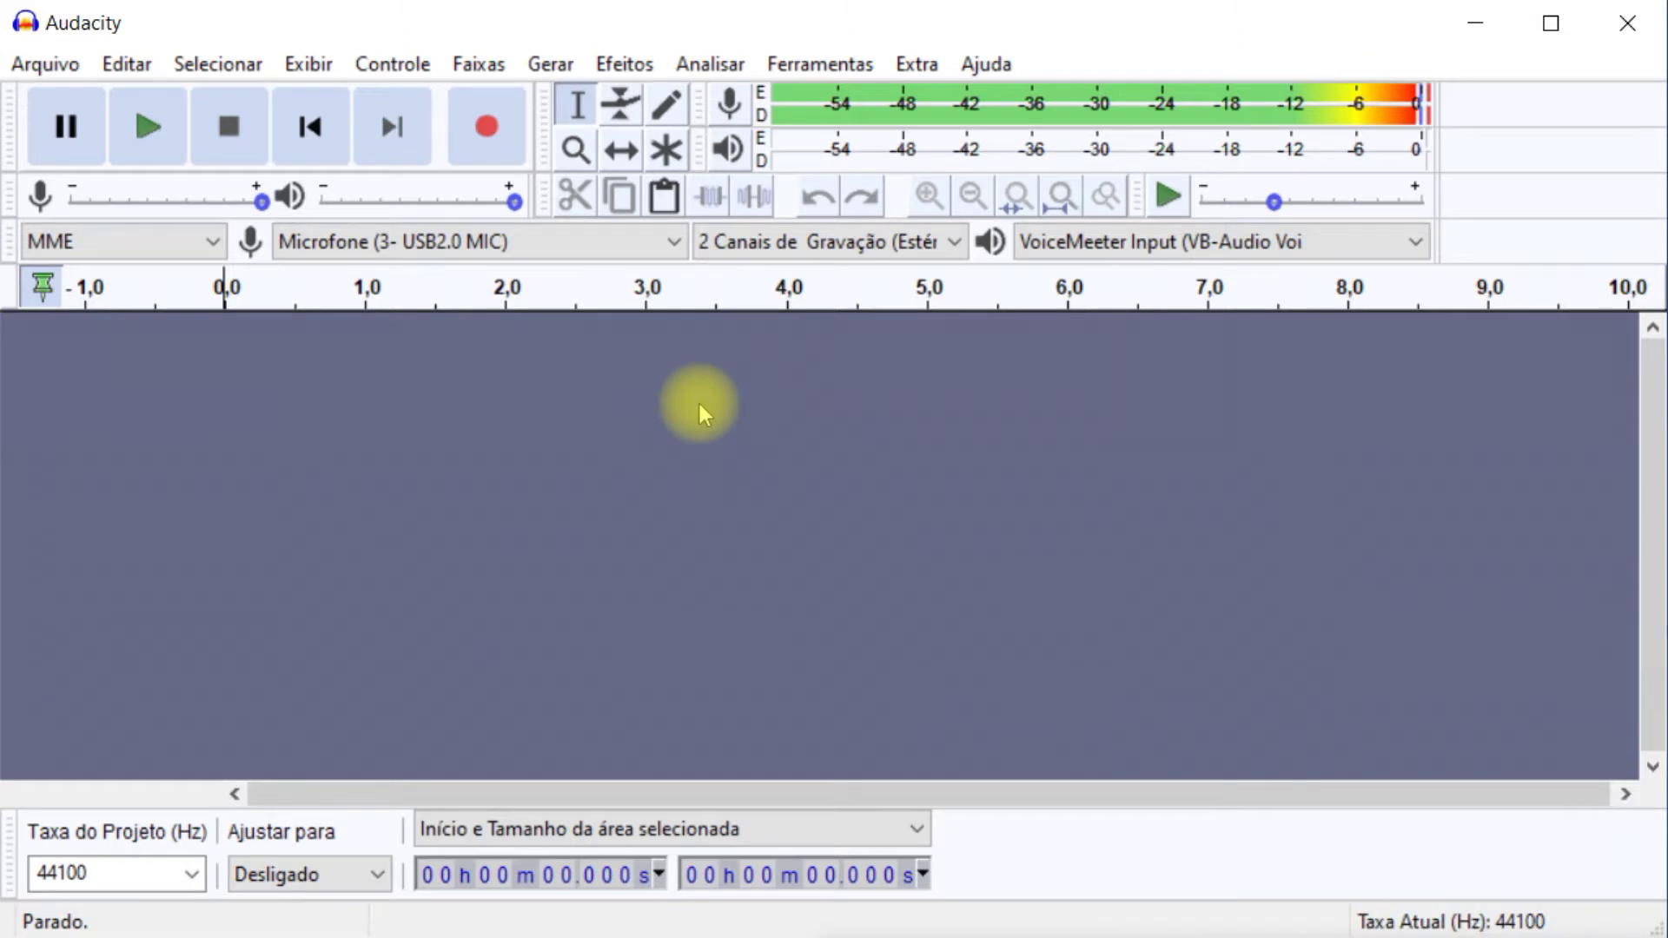
- Set the recording device to Line 1/2 (M-Audio Fast Track) and monitor its input level
left_click(657, 250)
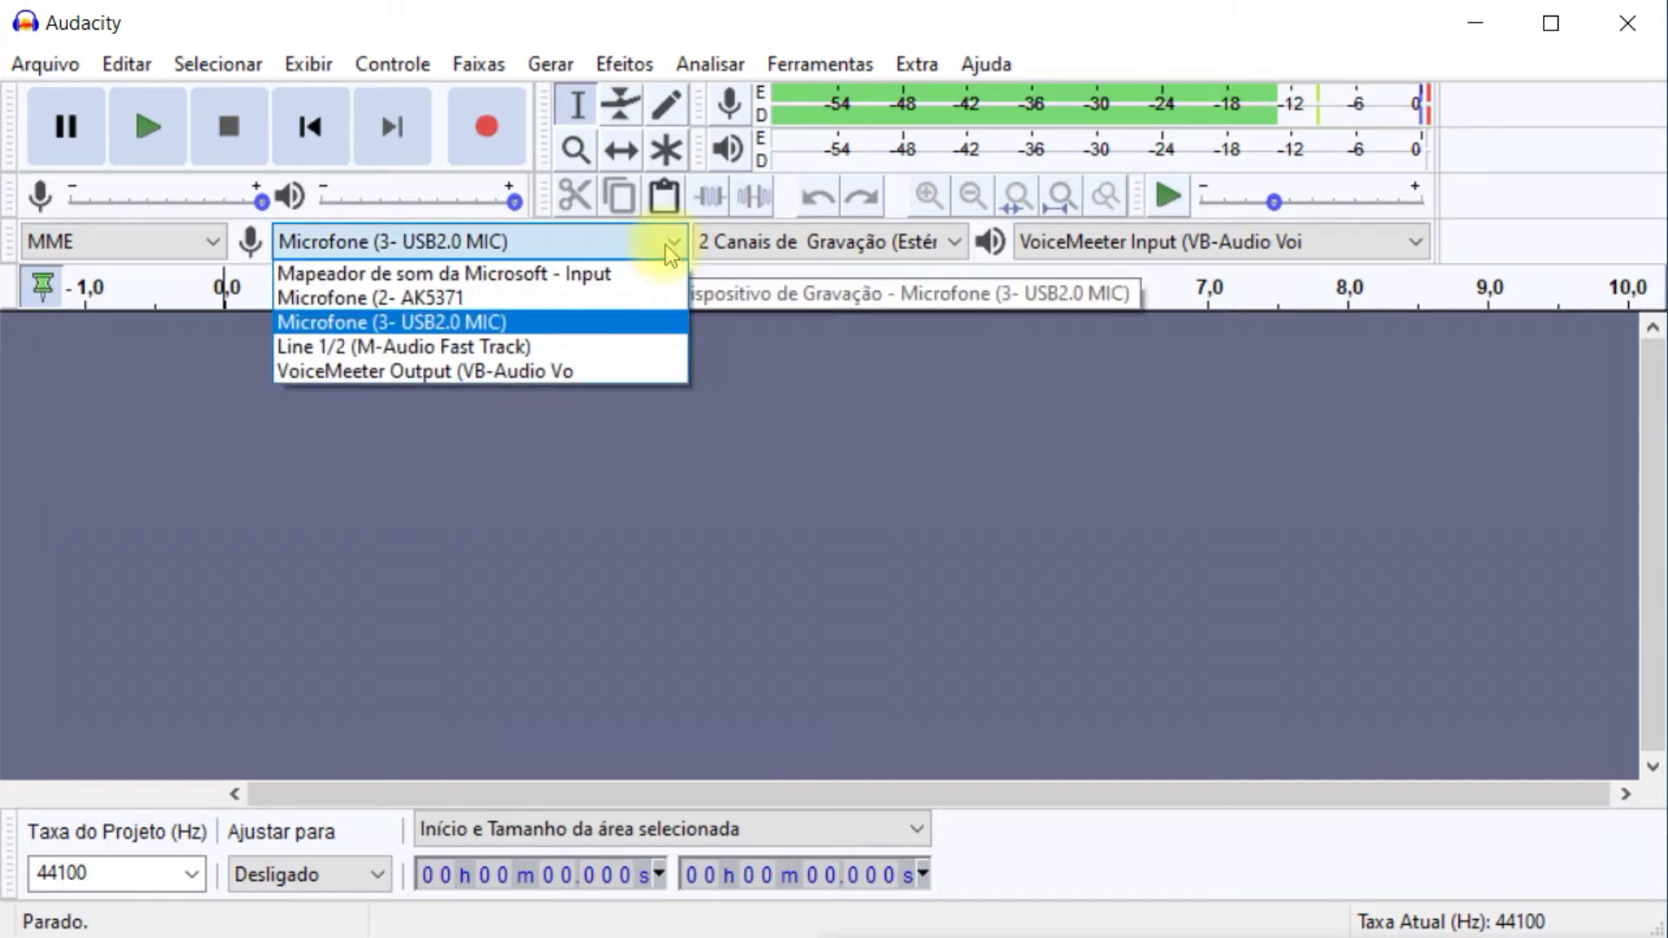
left_click(509, 346)
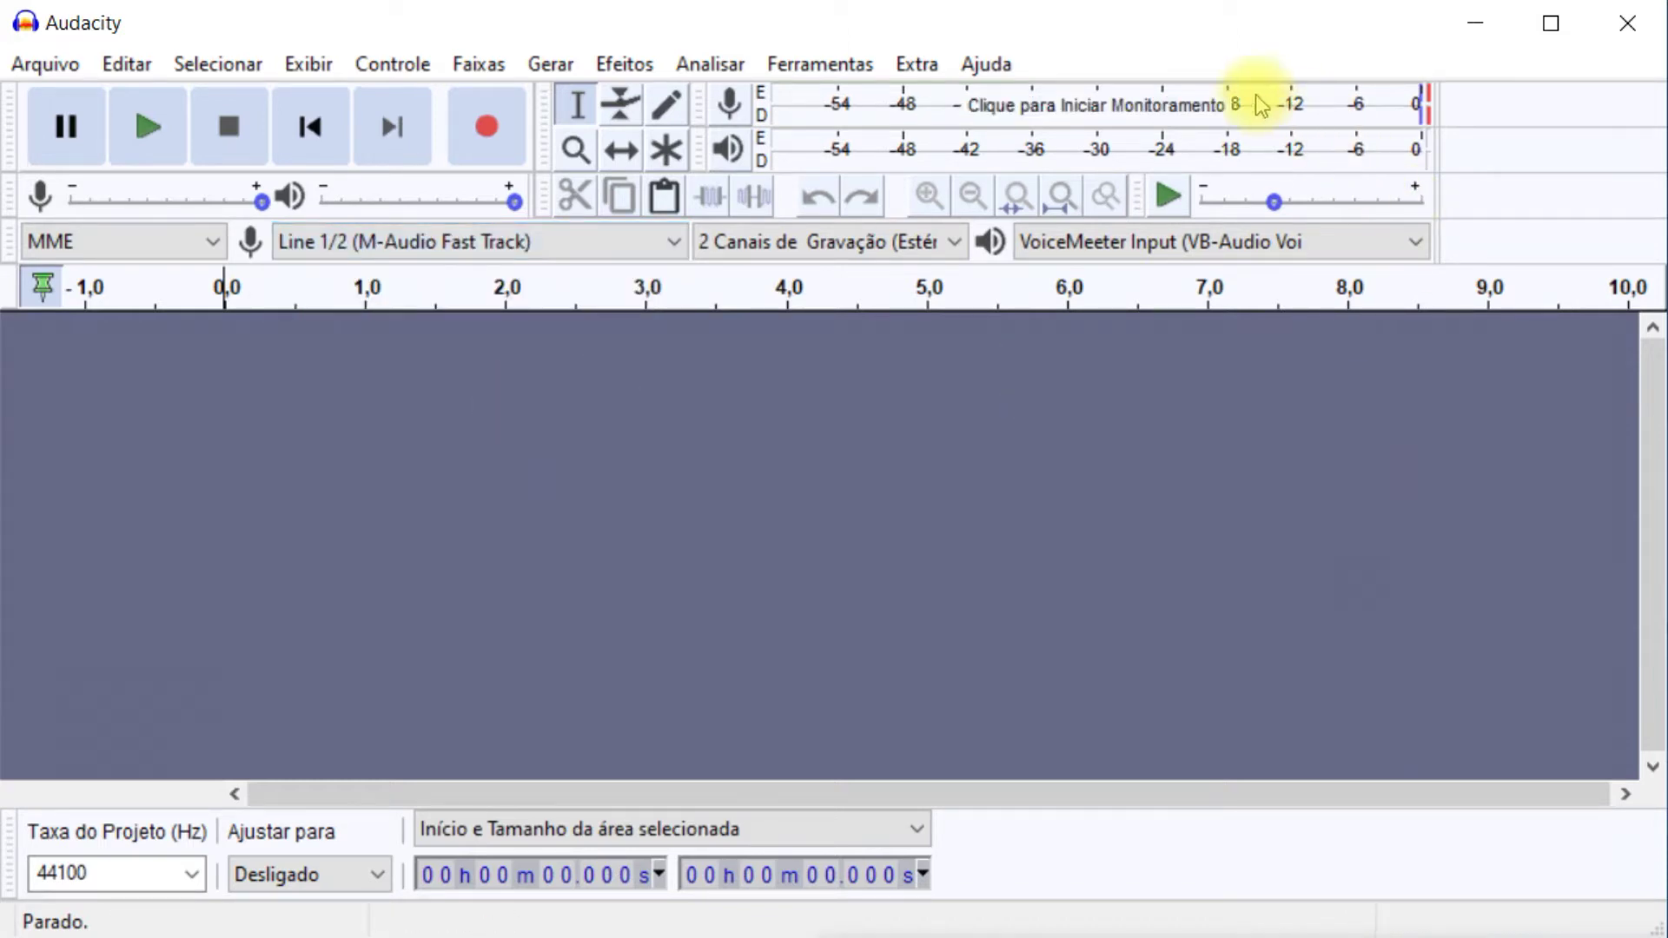
left_click(1104, 104)
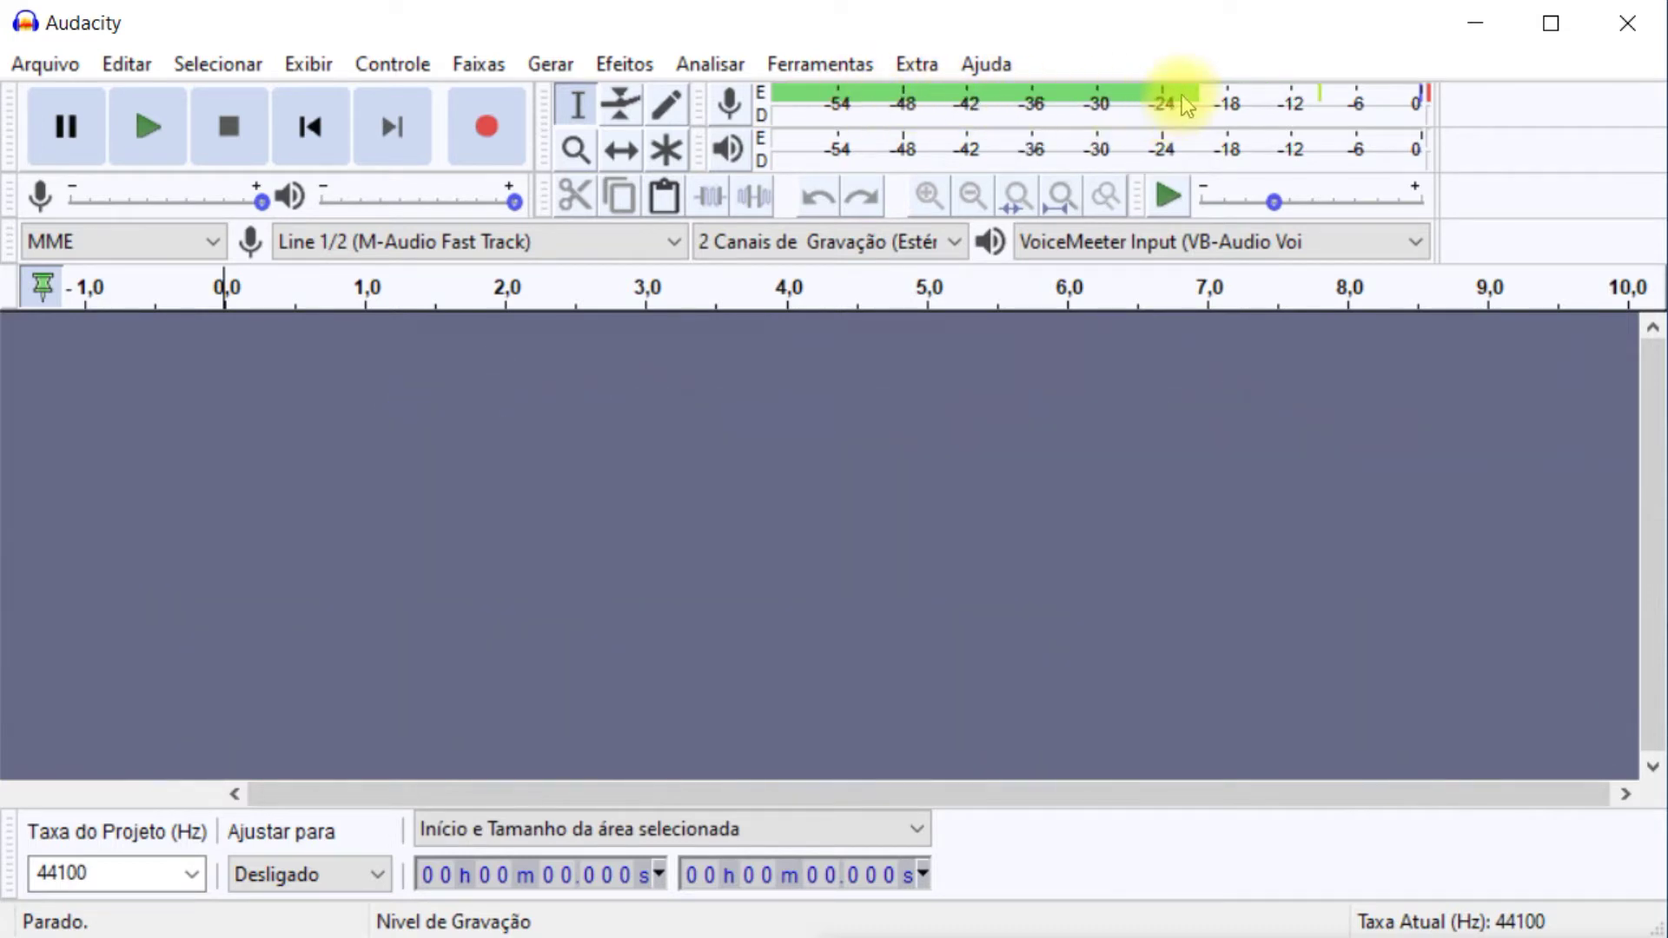
- Set recording to 1 Canal de Gravação (Mono) and record a voice track of about 45 seconds
left_click(953, 241)
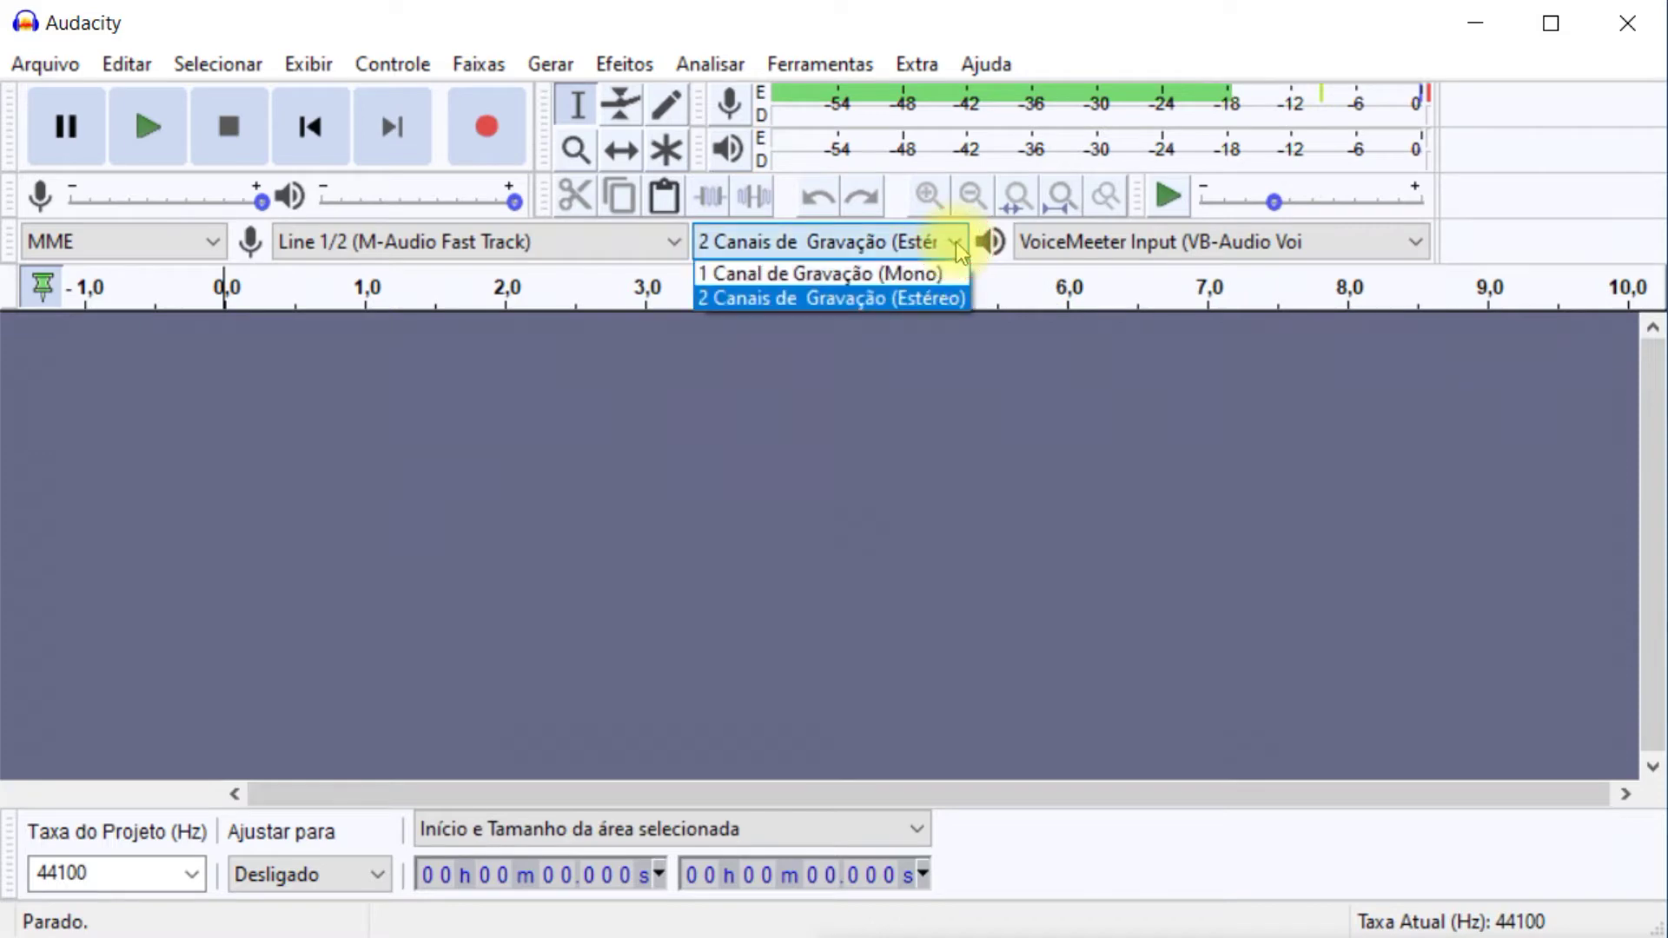
left_click(905, 275)
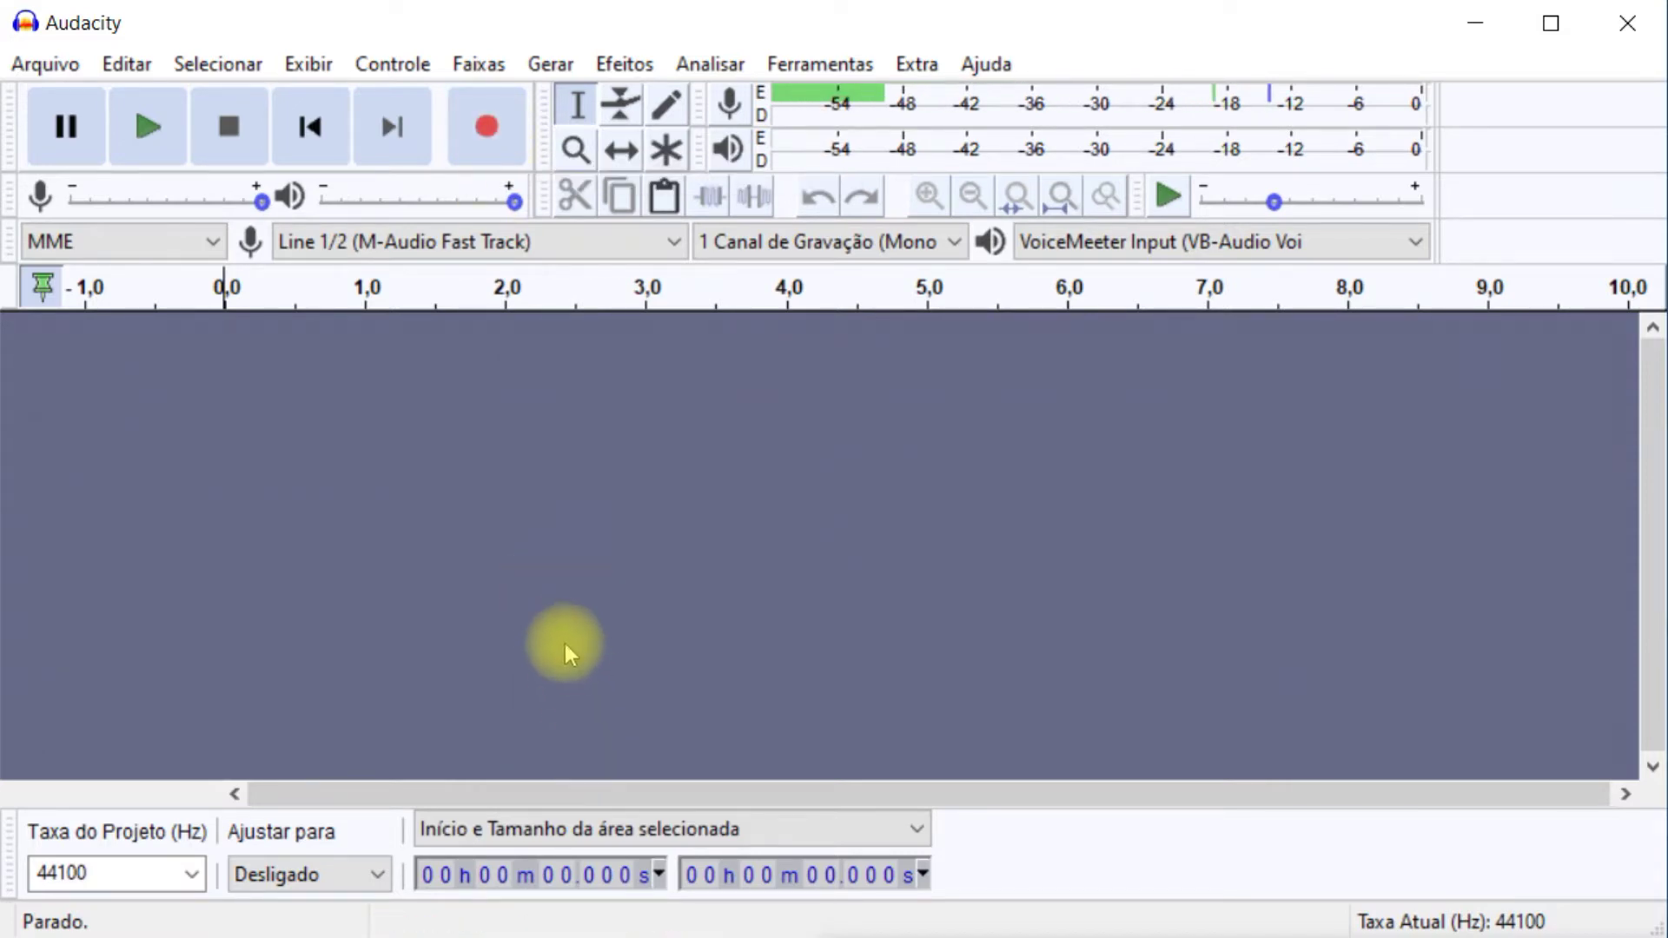
key("r")
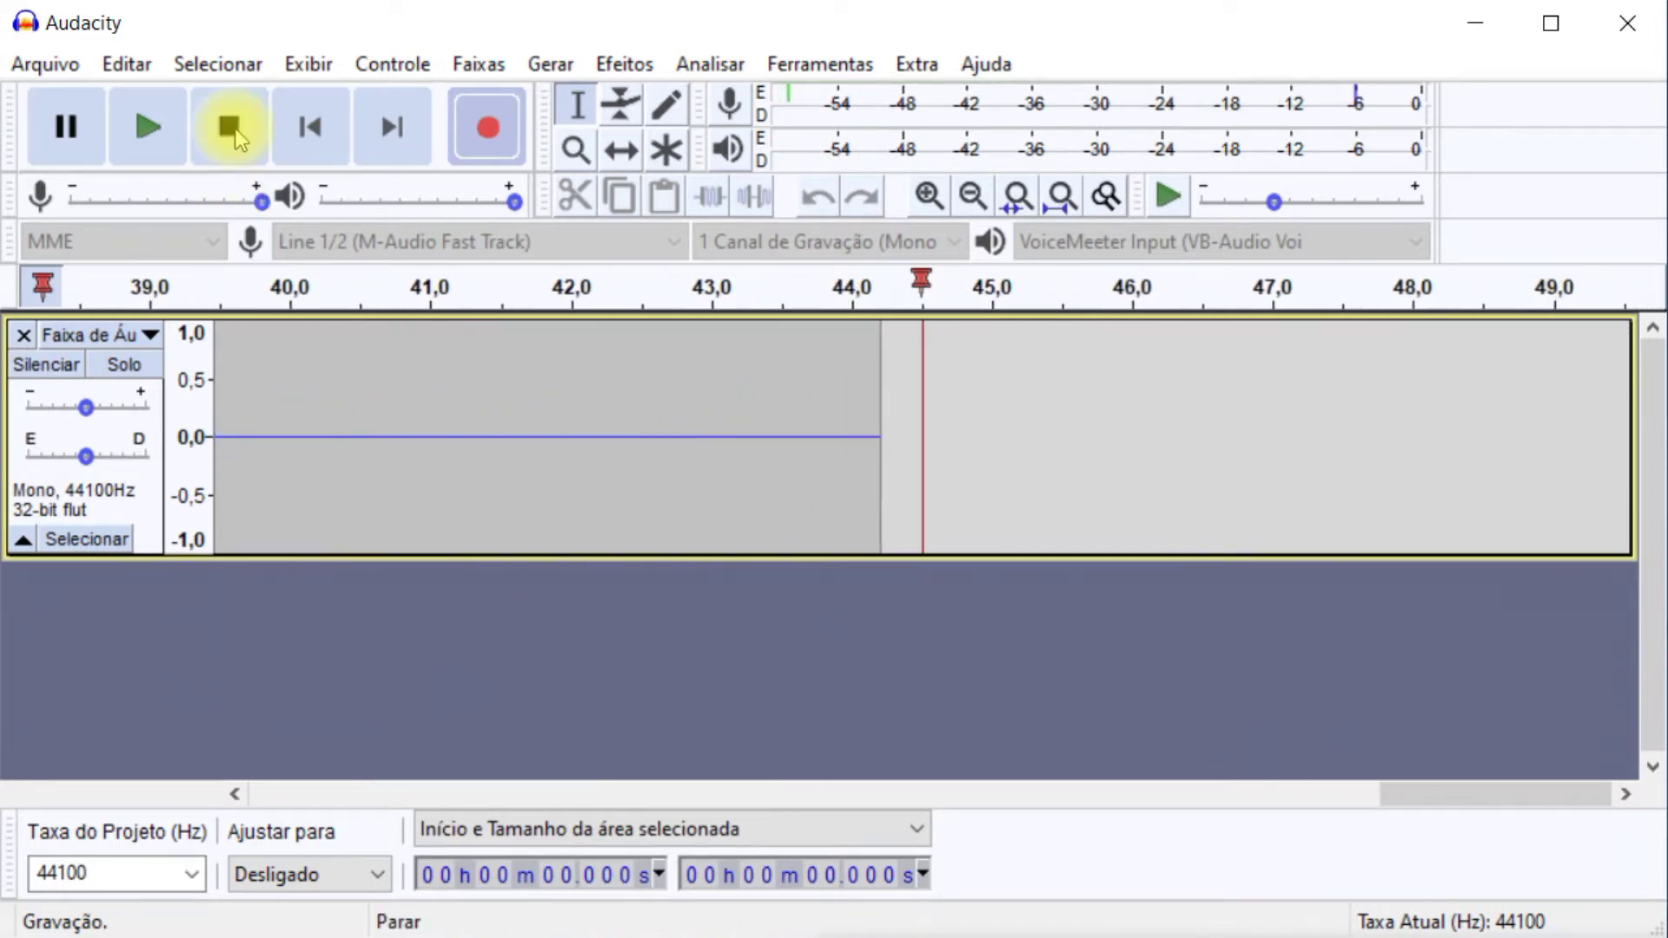
left_click(230, 128)
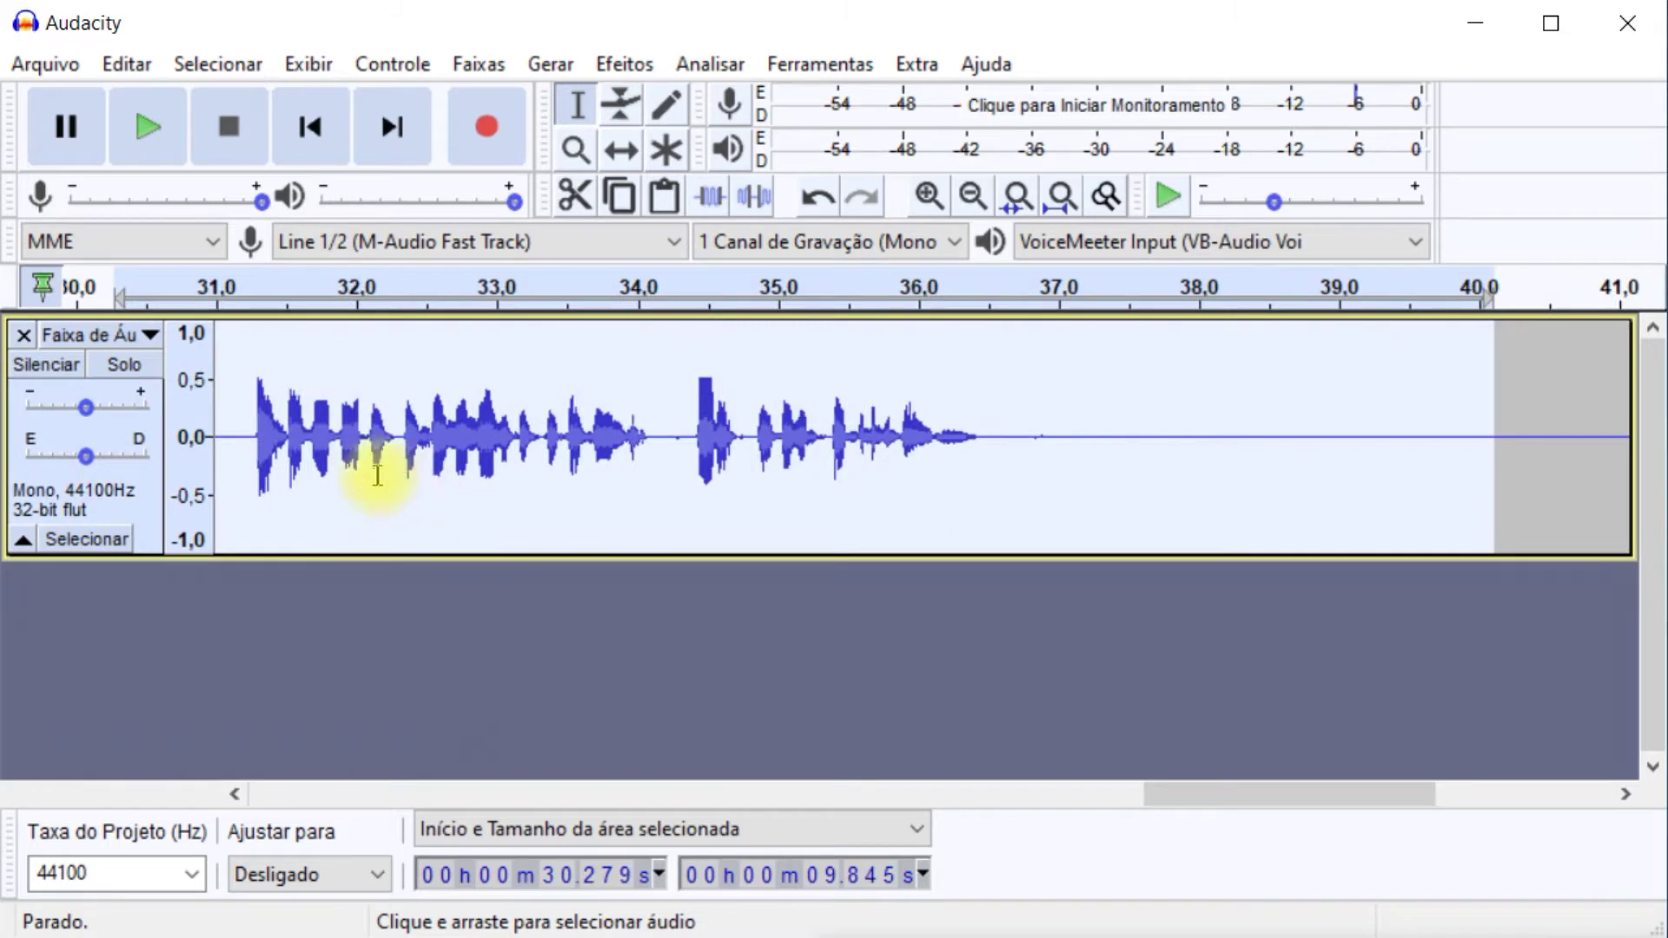
- Play back the recorded voice several times from about 31.184 s, just before the spoken passage
left_click(242, 437)
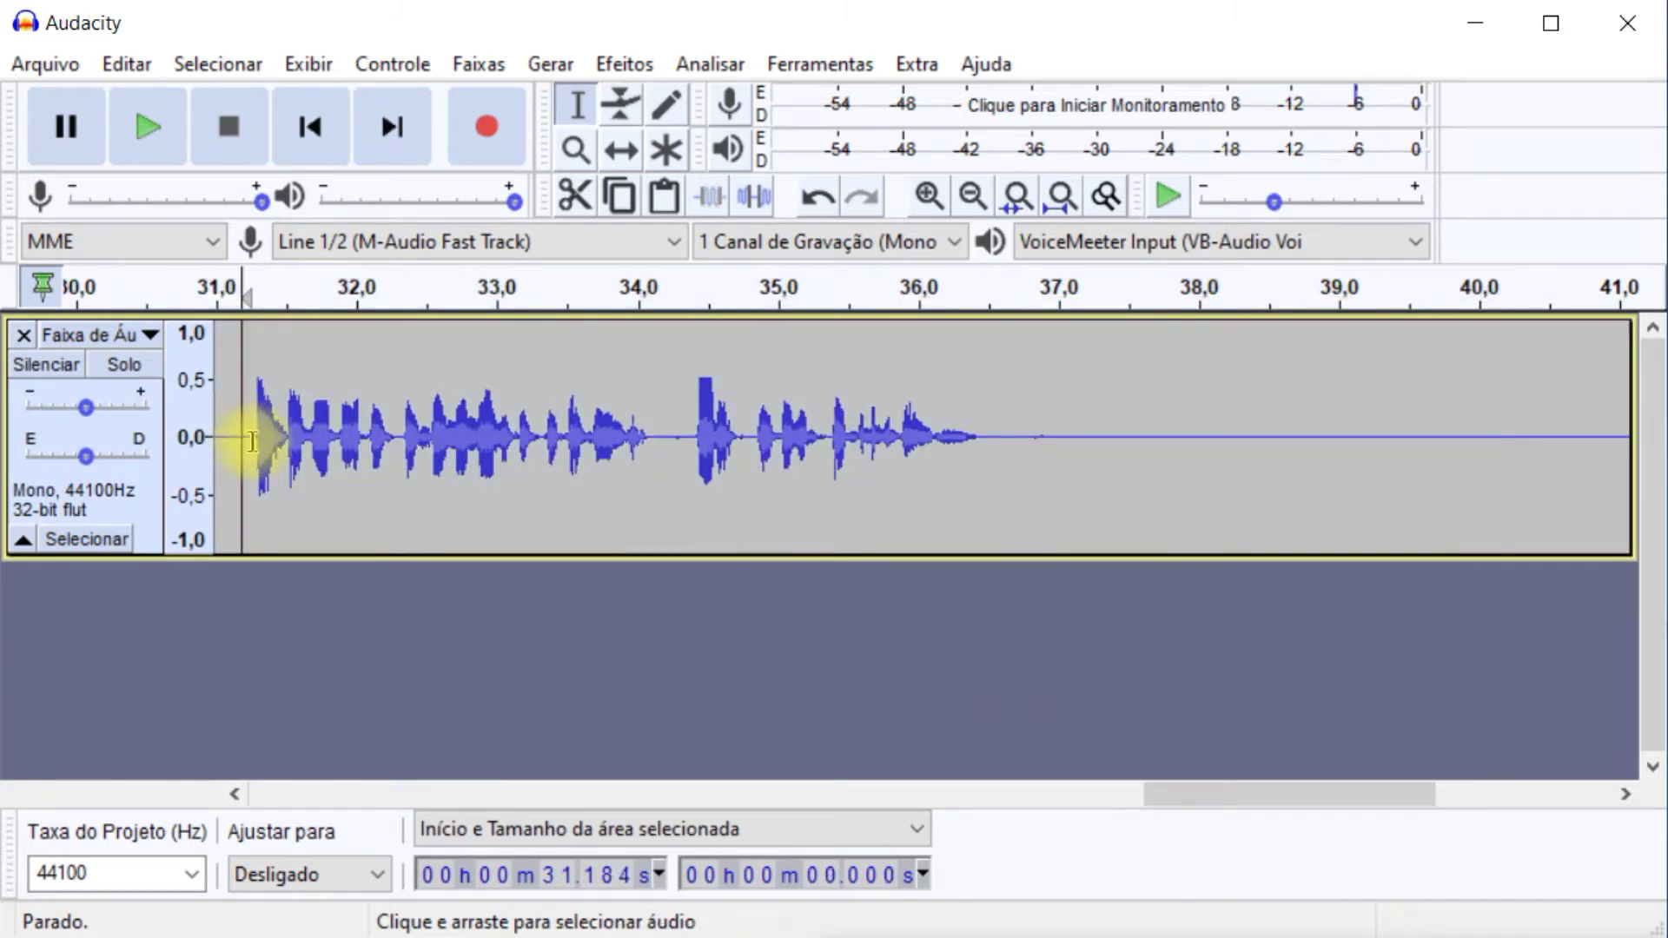
key("space")
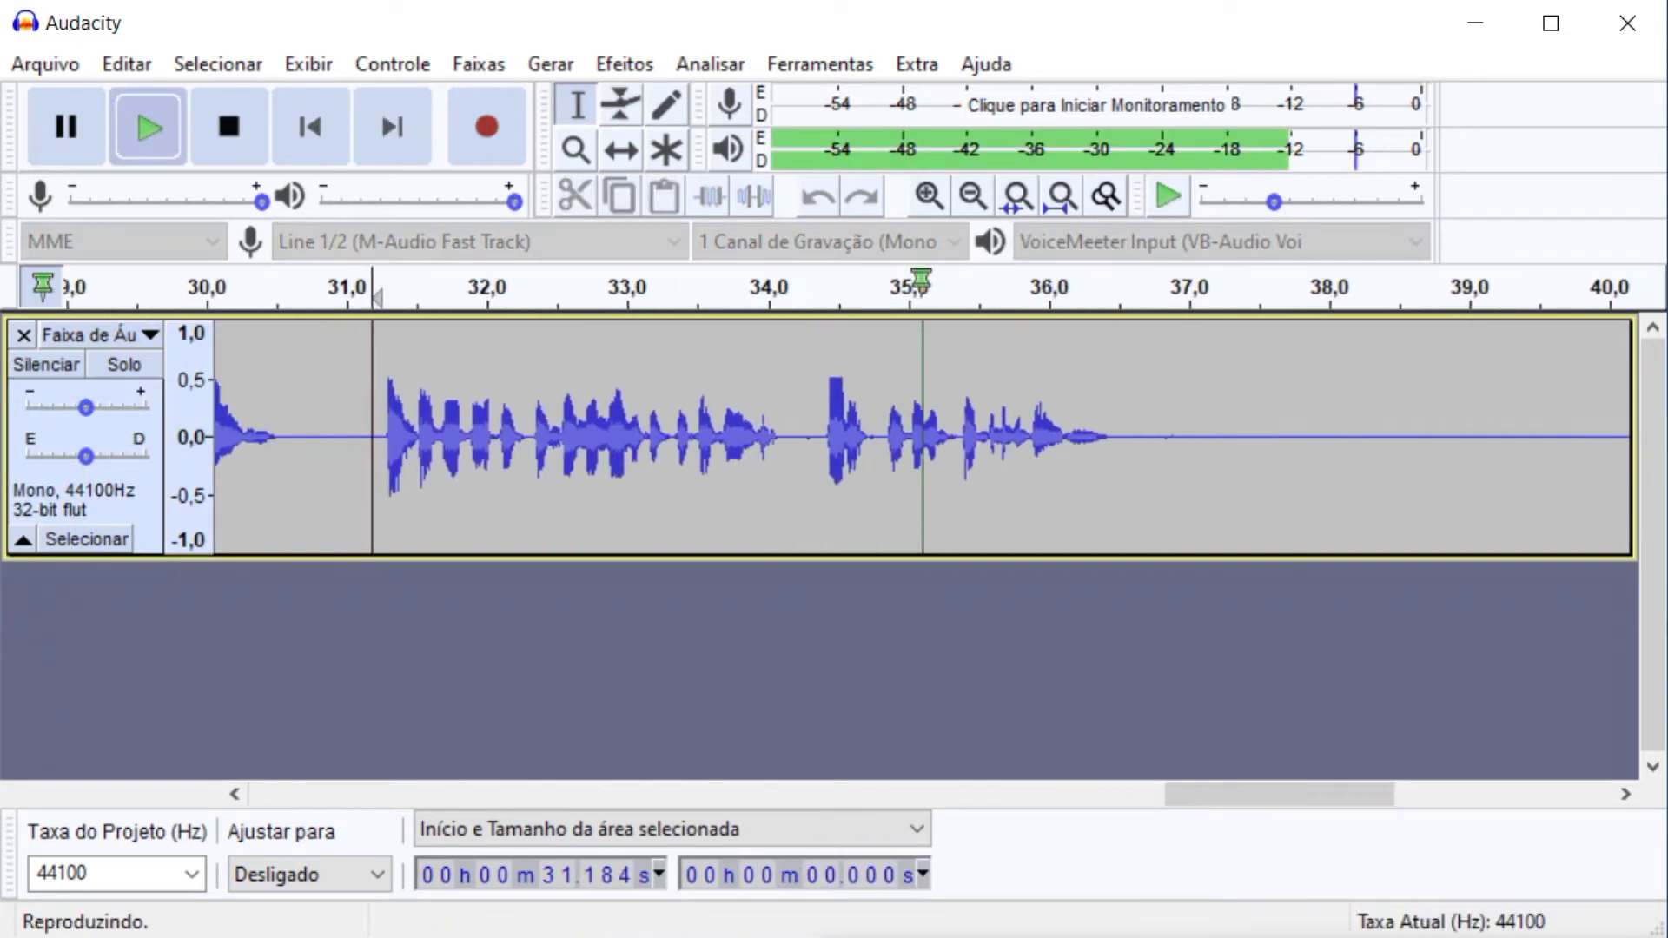
key("space")
key("space")
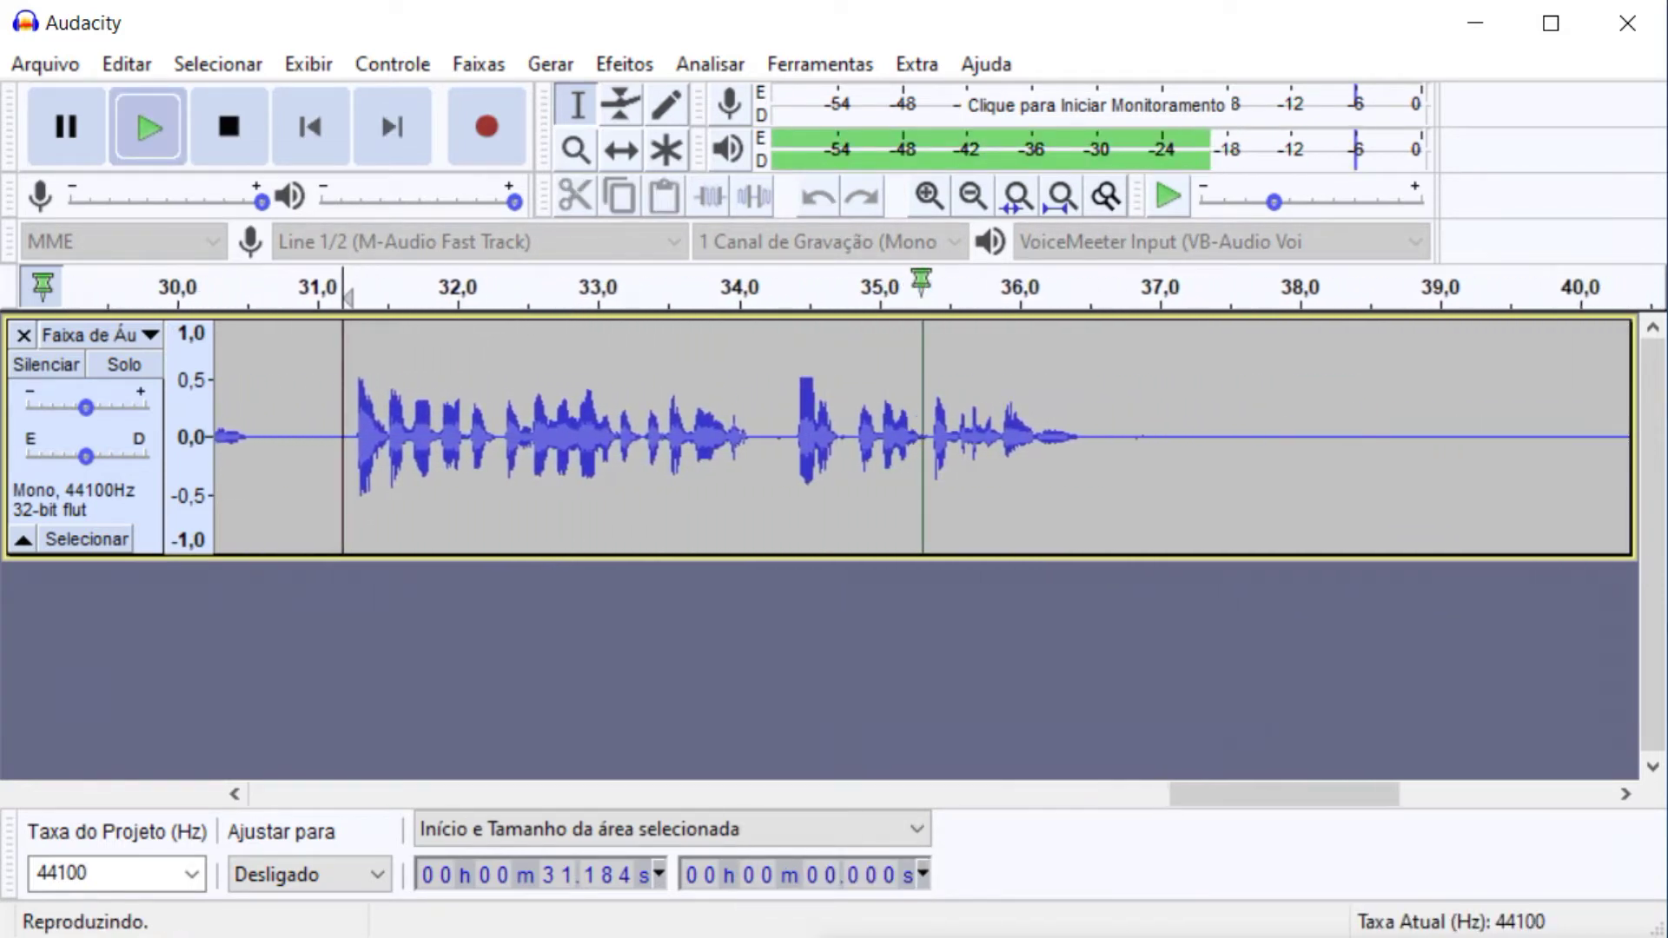
key("space")
key("space")
key("space")
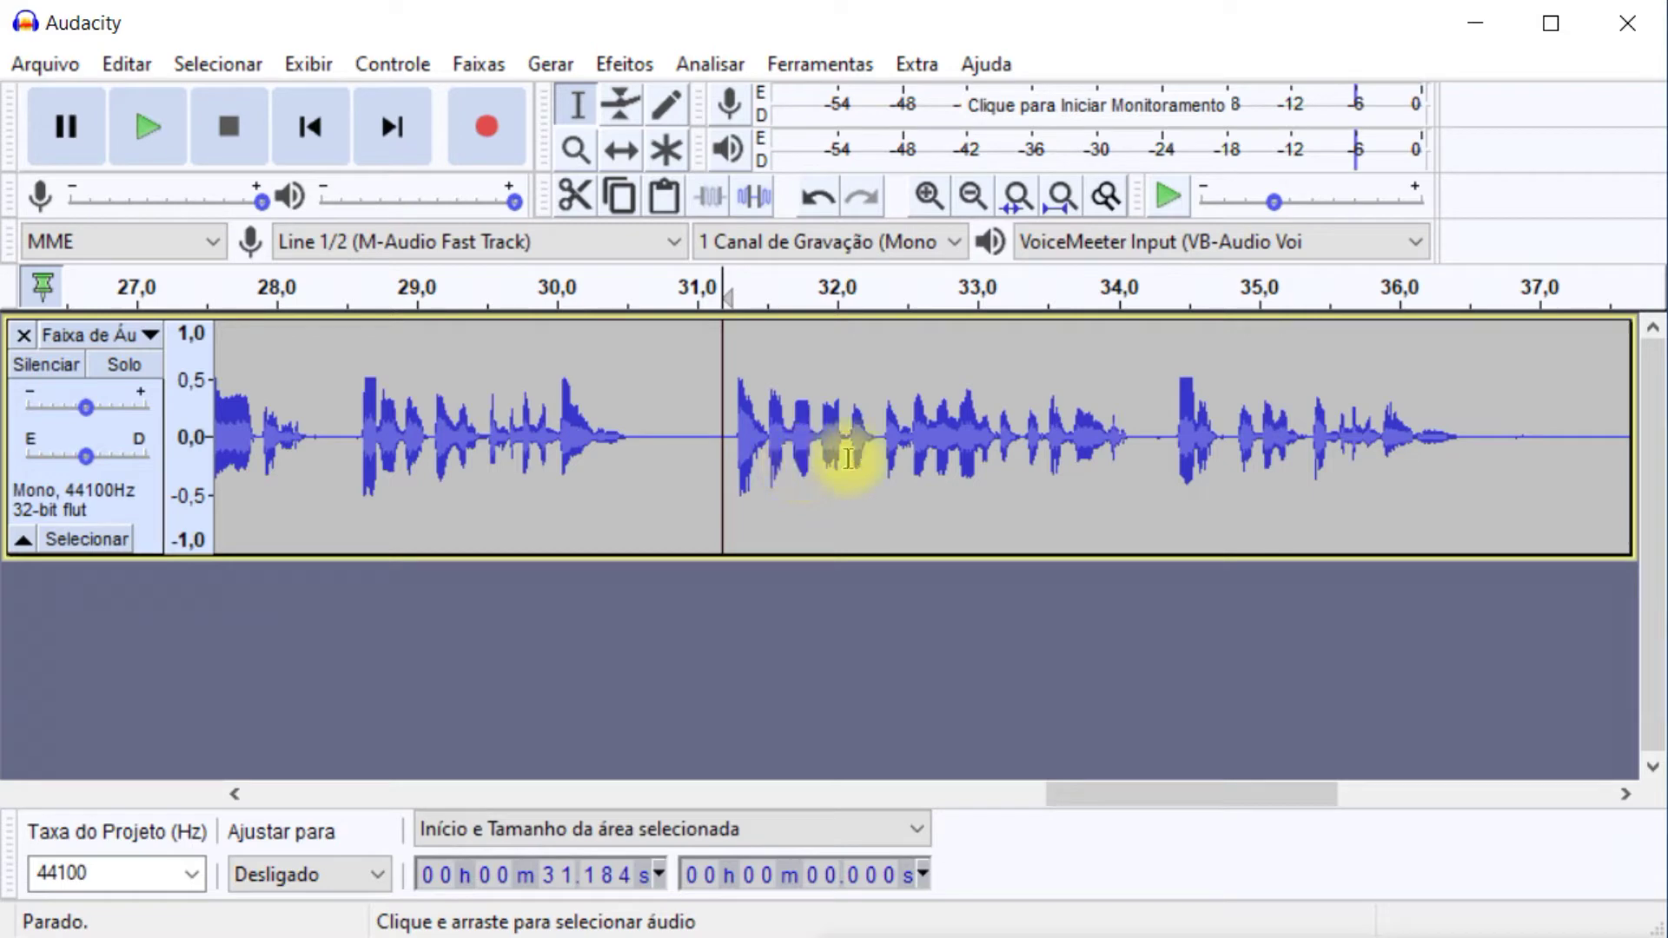
- Monitor the Line 1/2 input level while varying the recording volume, ending at 1,00
scroll(800, 450, "right", 5)
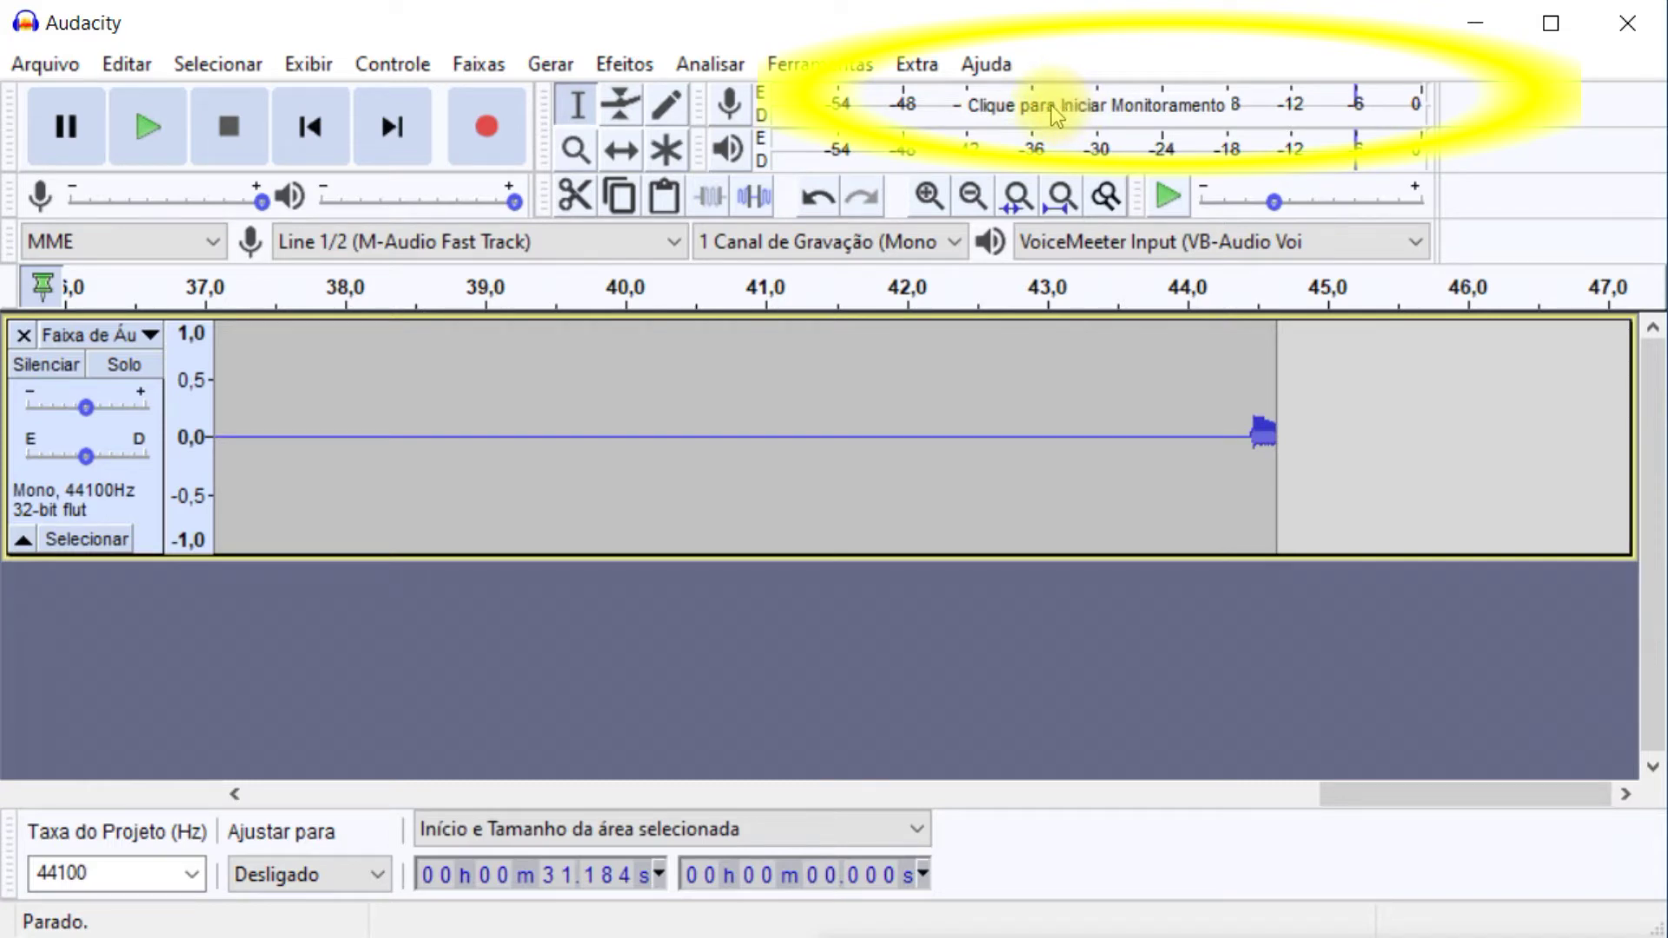
left_click(1056, 114)
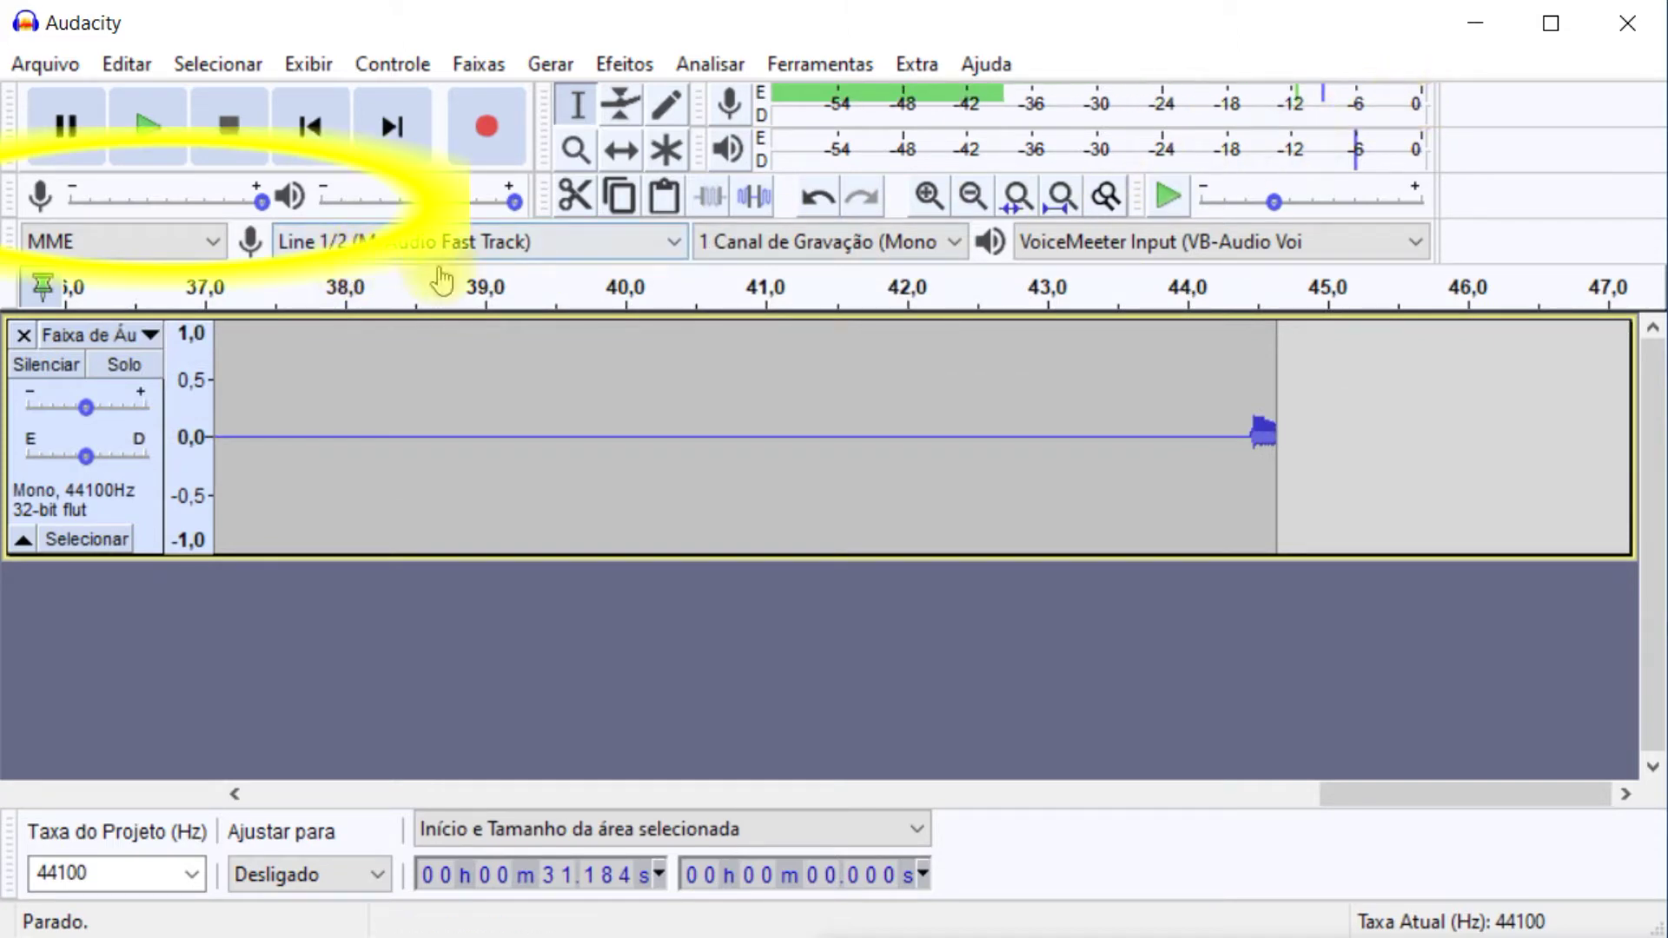
mouse_move(259, 203)
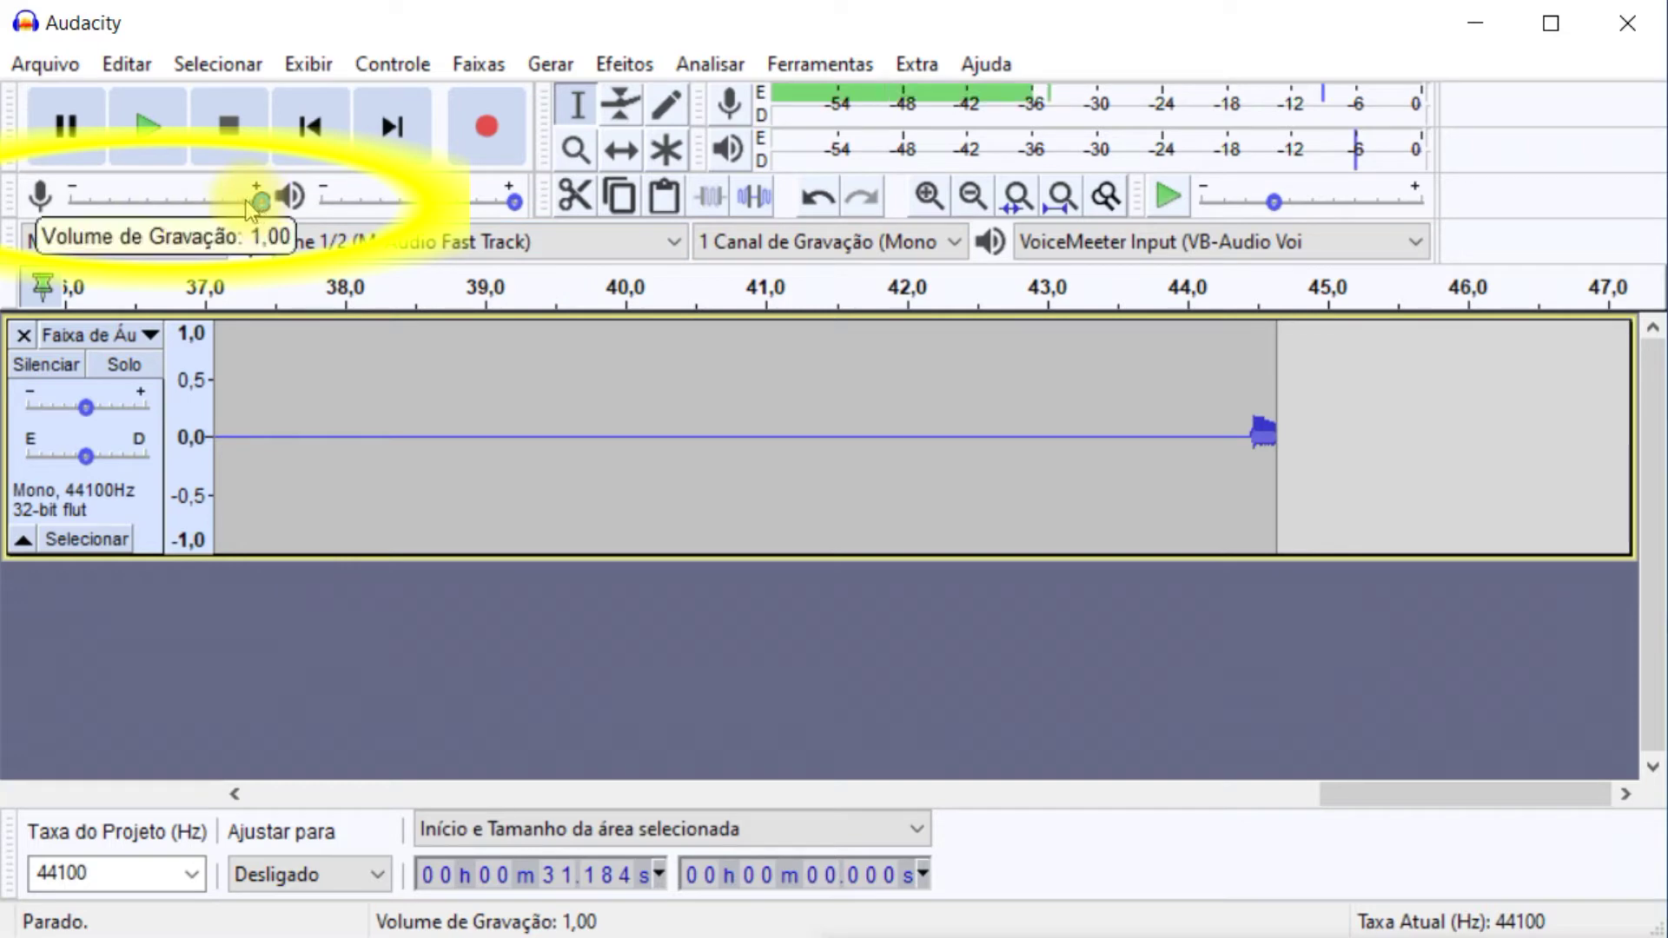
mouse_move(260, 207)
left_mouse_down()
mouse_move(73, 217)
mouse_move(232, 209)
left_mouse_up()
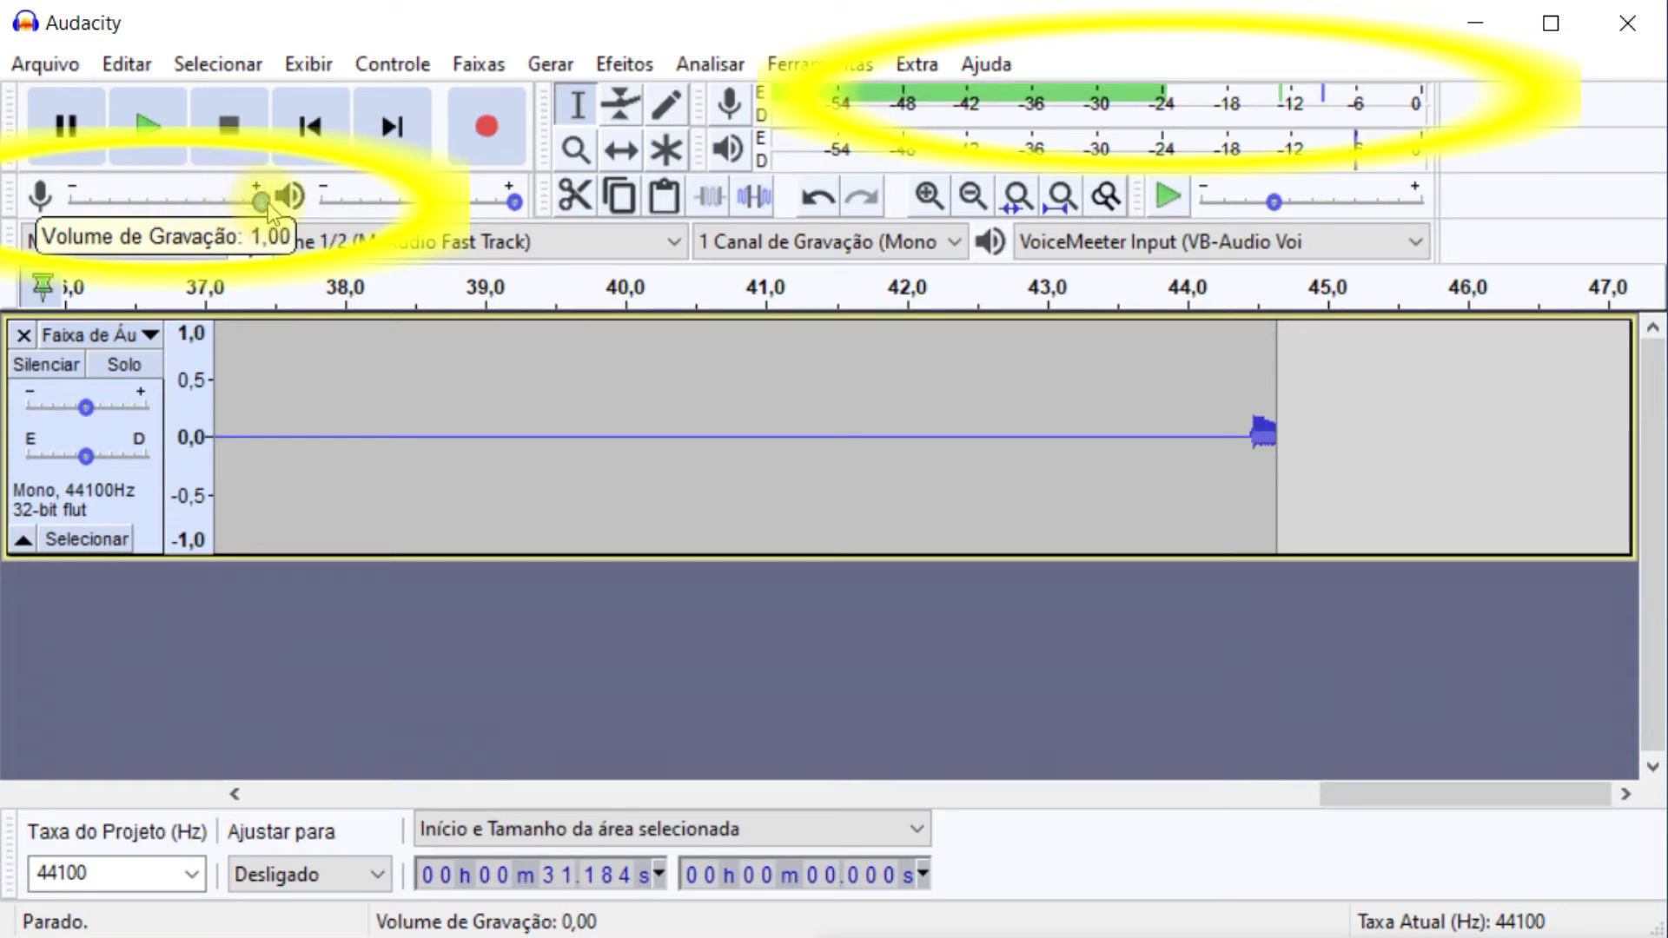
left_click_drag(271, 211, 272, 212)
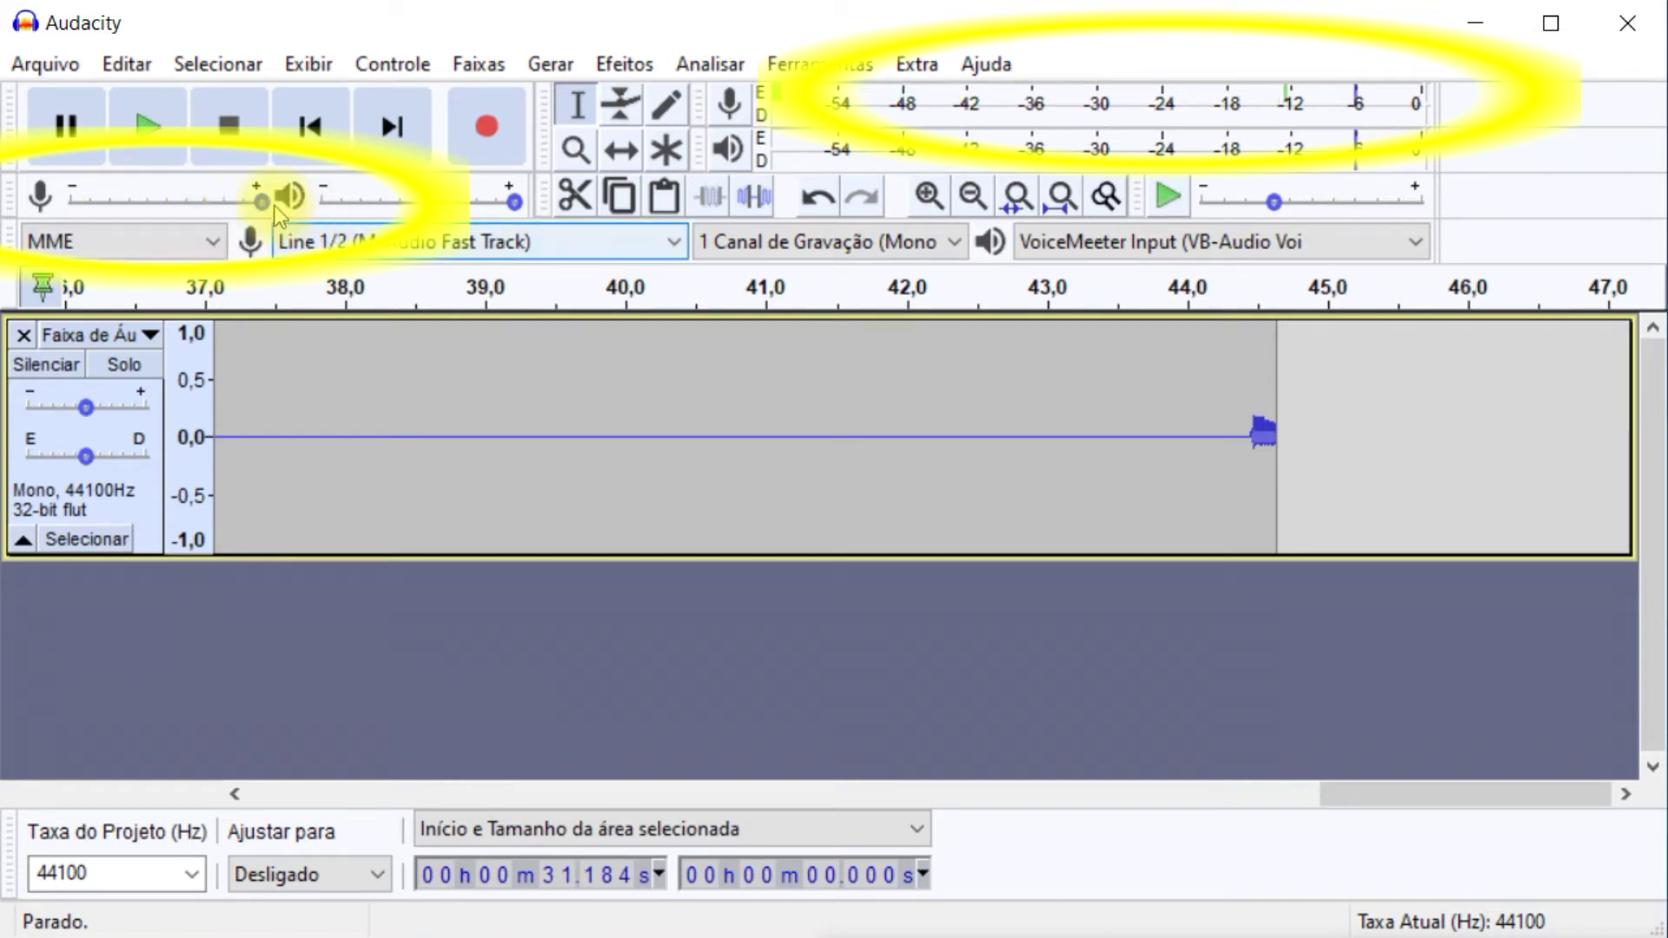
- Switch the recording device to Microfone (3- USB2.0 MIC), start level monitoring and reset the meter's clipping indicator
left_click(504, 246)
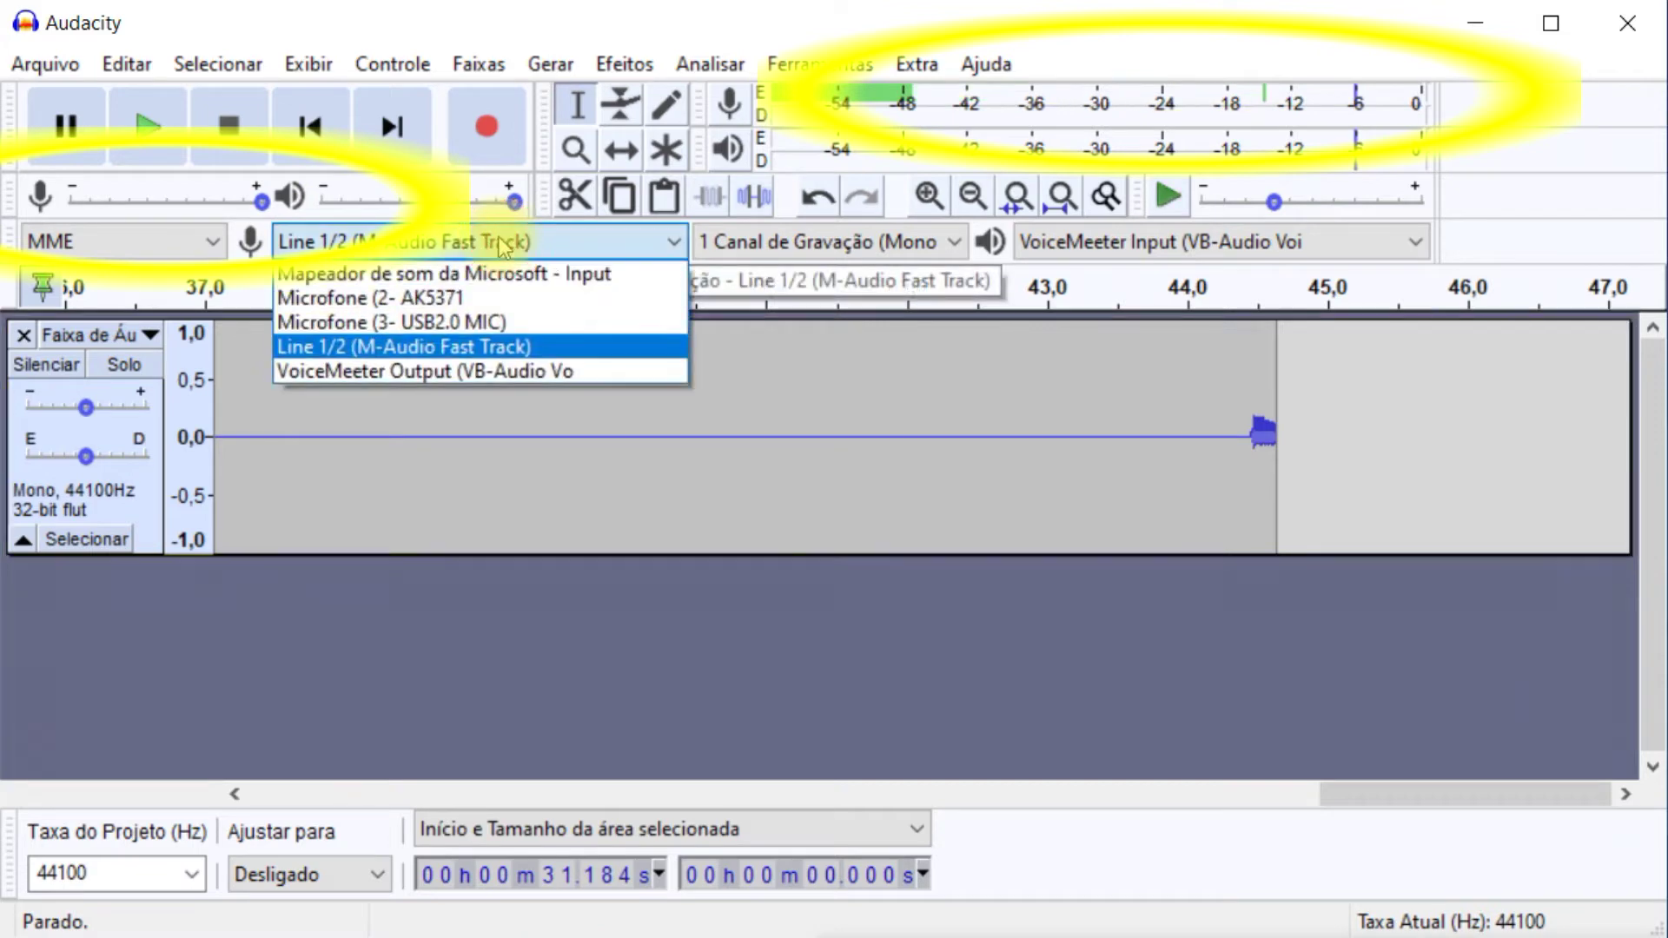
left_click(511, 323)
left_click(1024, 104)
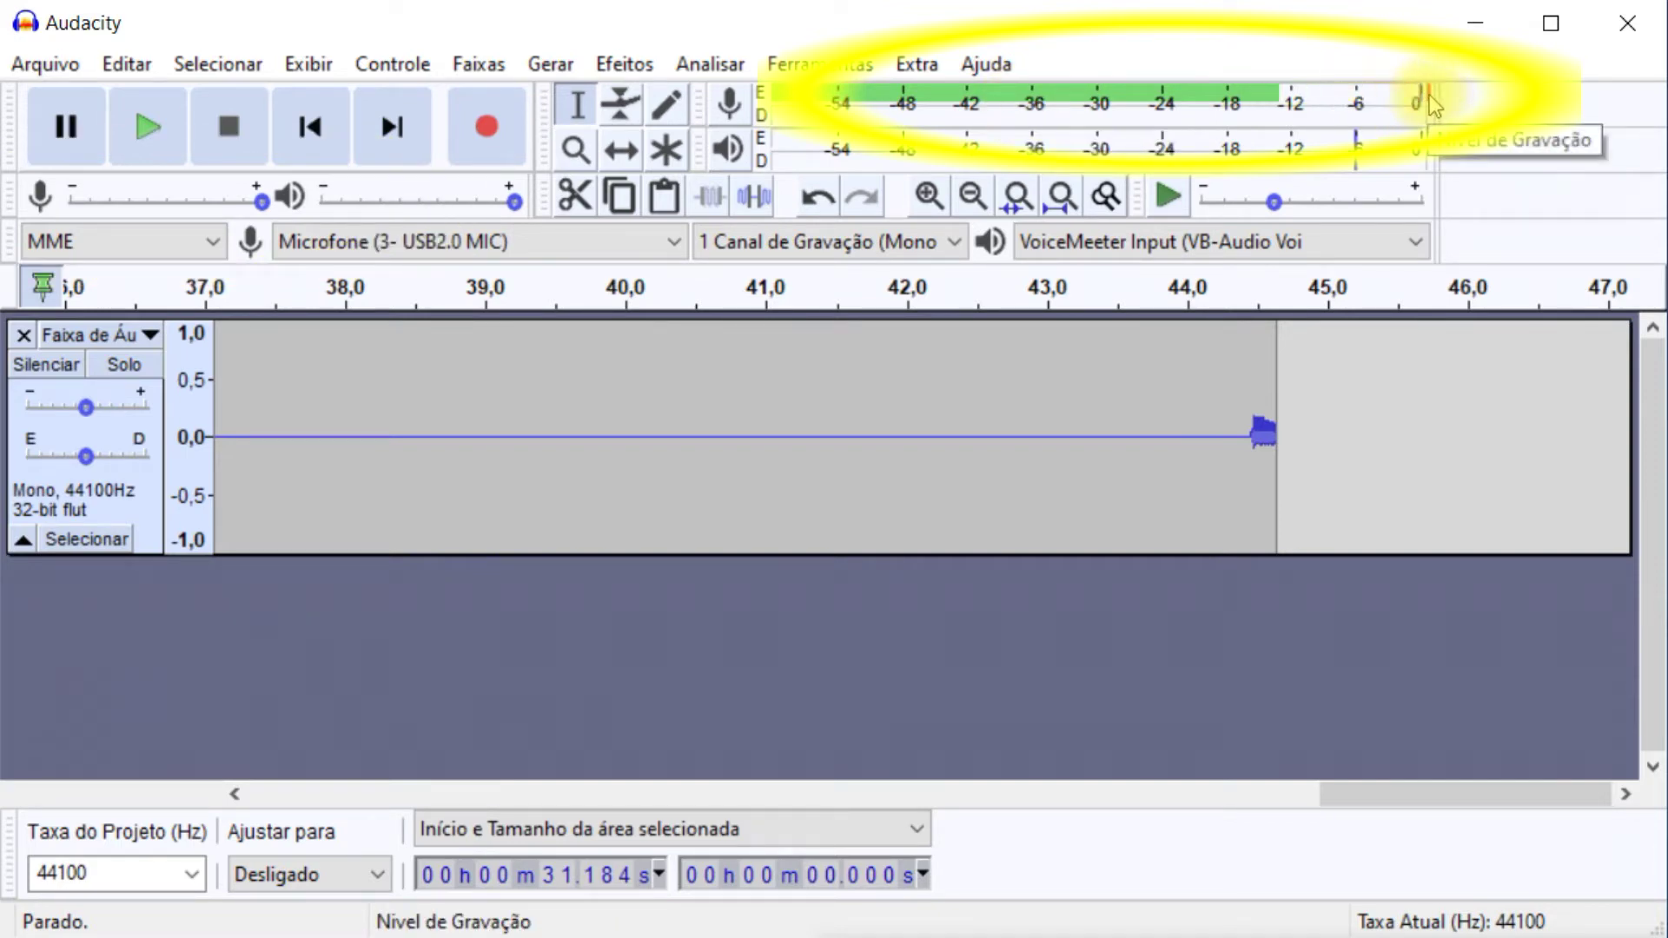
left_click(1425, 97)
left_click(1424, 96)
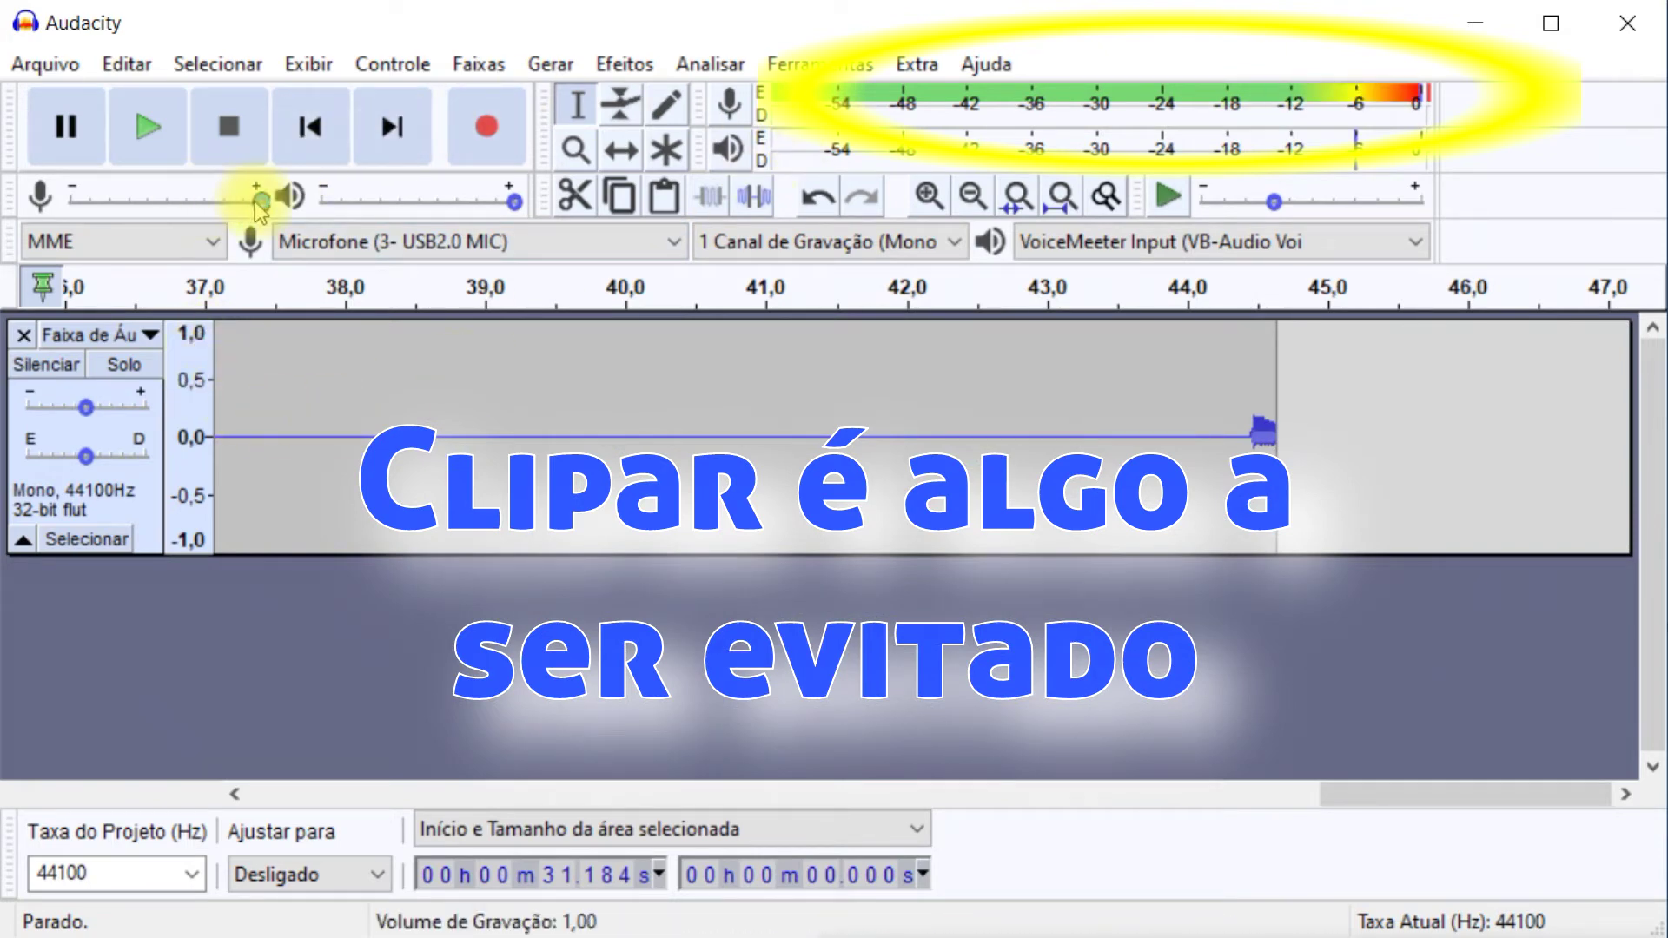
- Lower the recording volume moderately from its maximum and reset the recording meter's clipping indicator
mouse_move(256, 203)
left_mouse_down()
mouse_move(203, 209)
mouse_move(226, 208)
left_mouse_up()
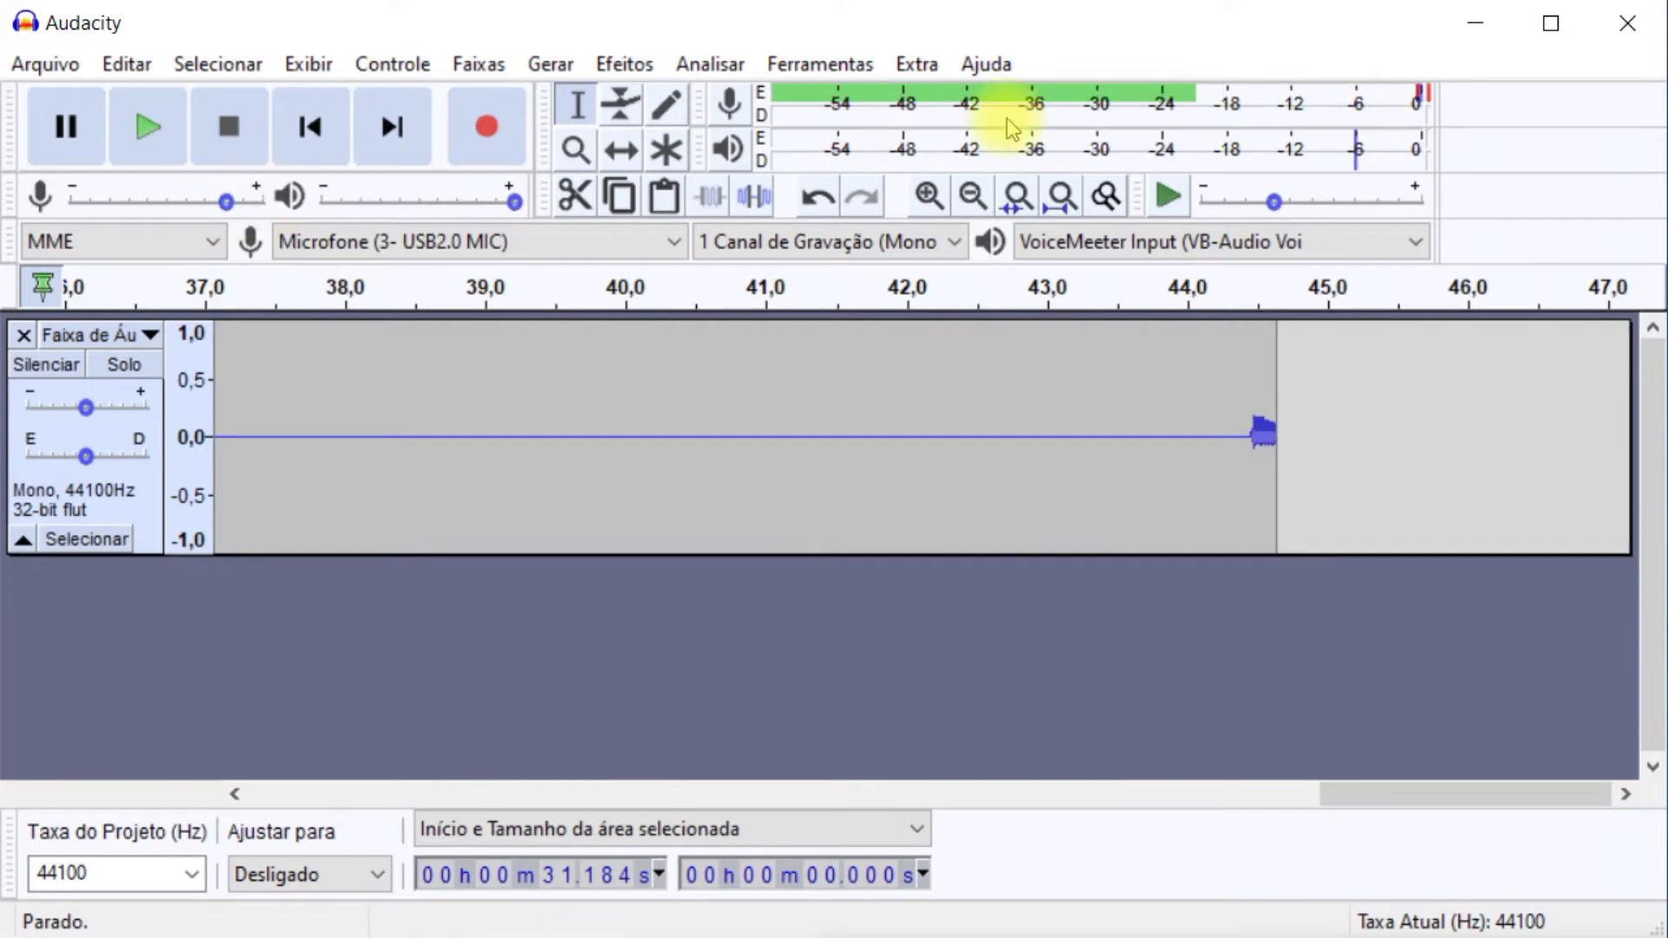
left_click(1431, 97)
left_click(1432, 97)
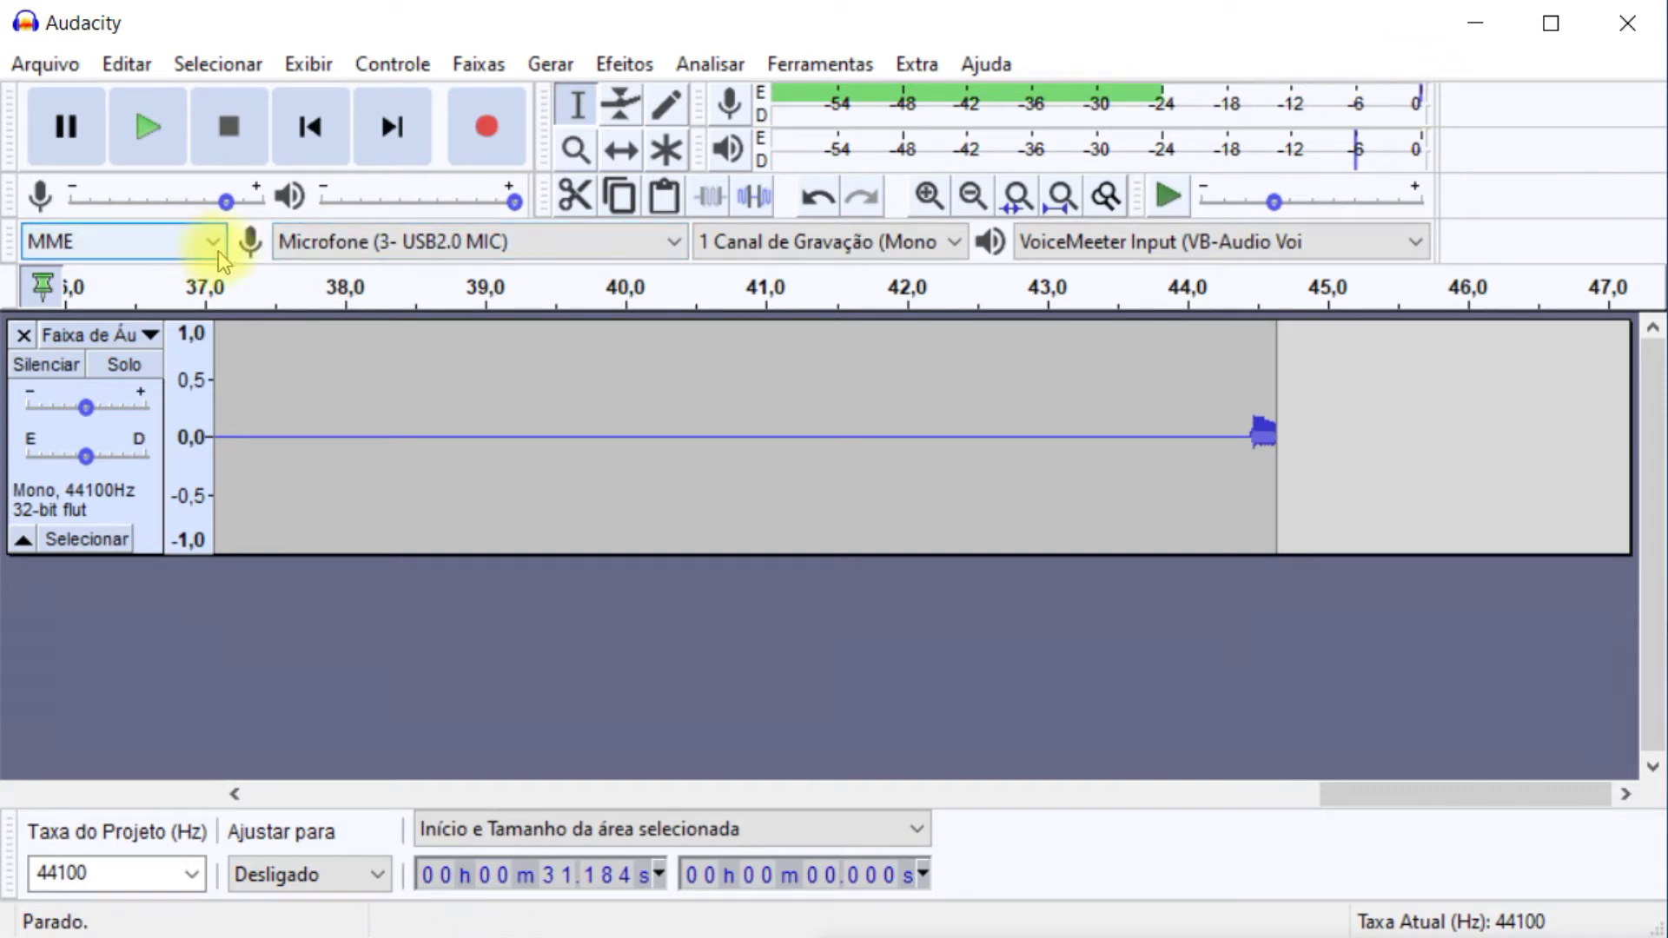
- Fine-tune the recording volume against the monitored voice peaks, reducing it further before raising it to 0,80
left_click_drag(226, 205, 201, 213)
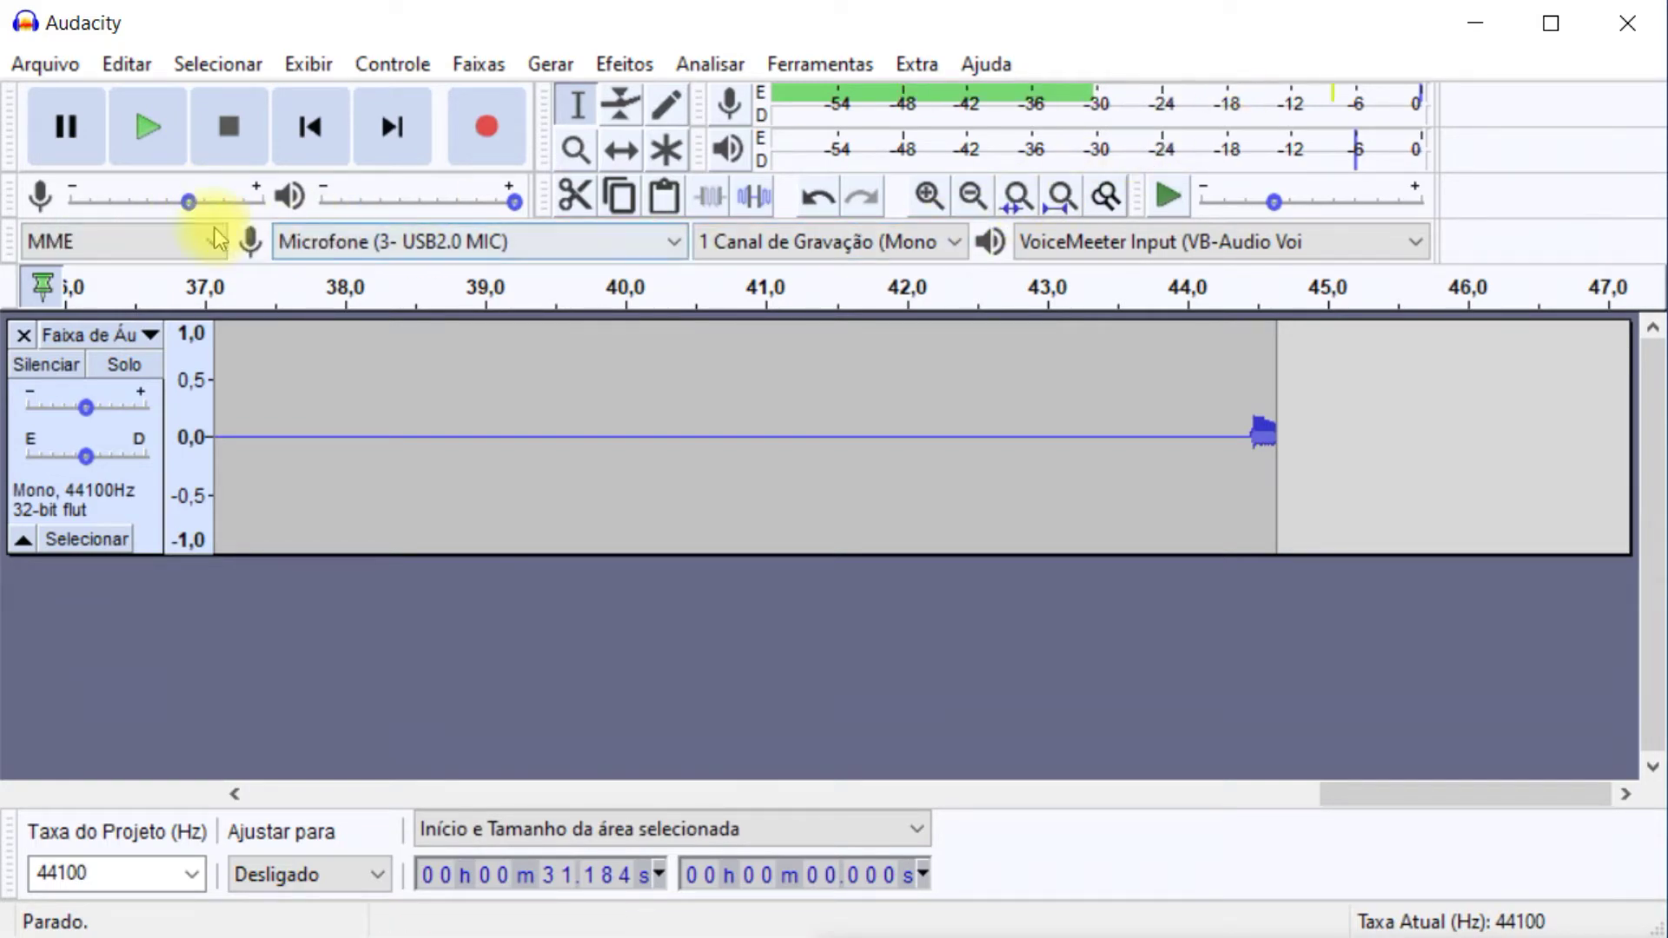
left_click_drag(185, 209, 211, 208)
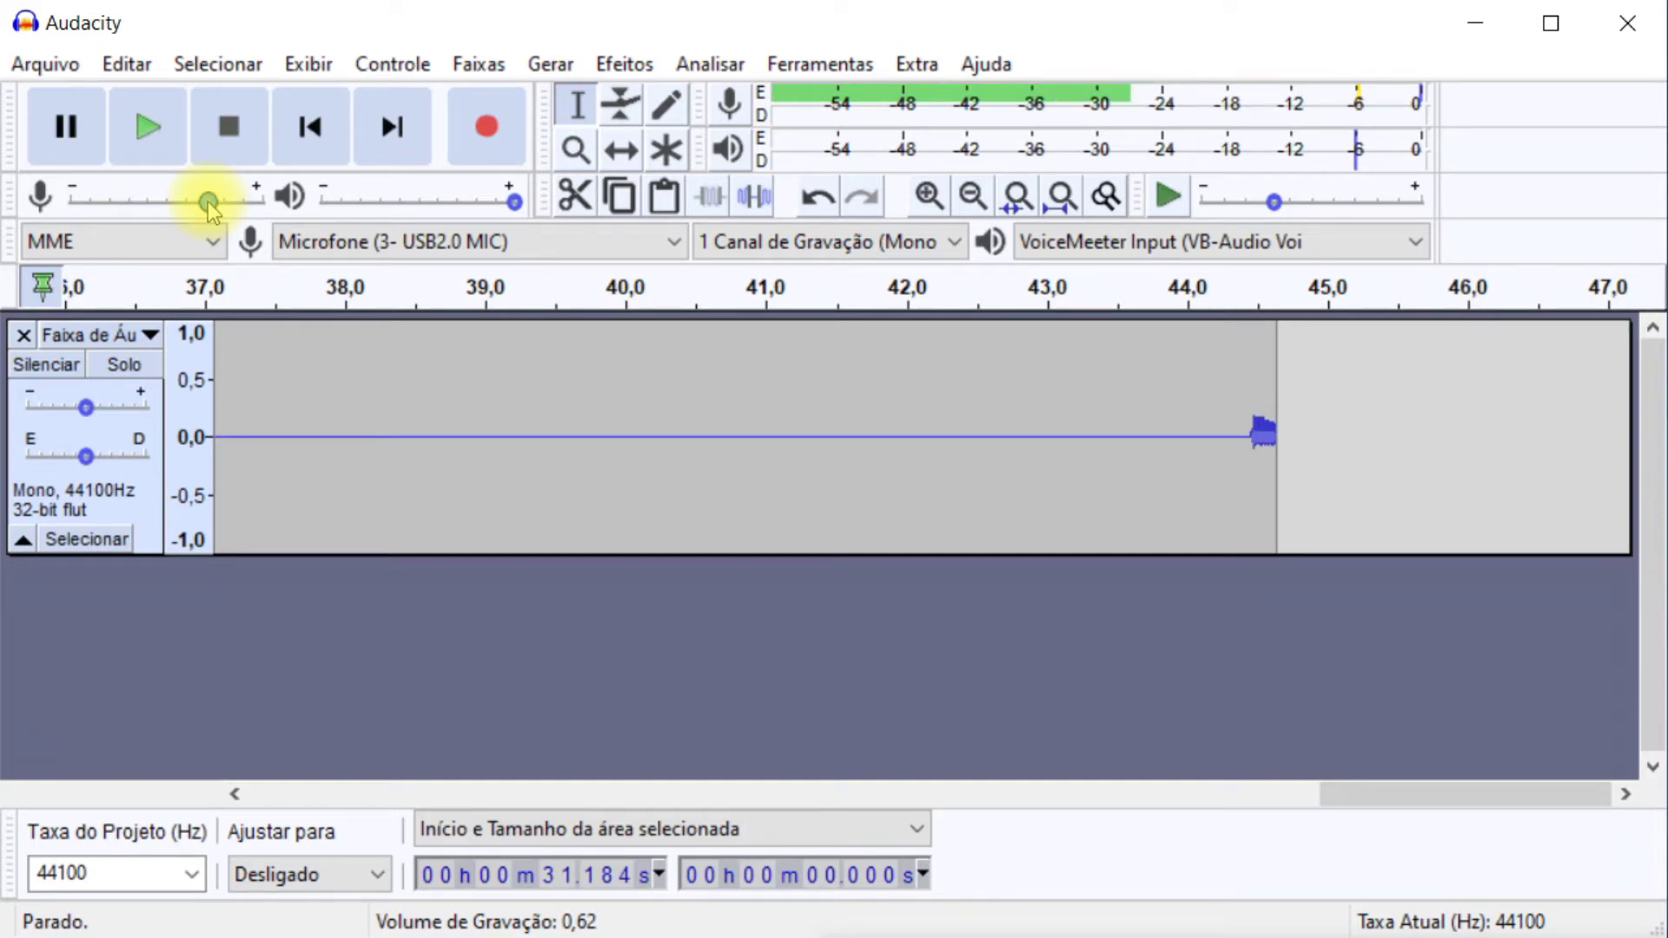
left_click_drag(210, 208, 225, 206)
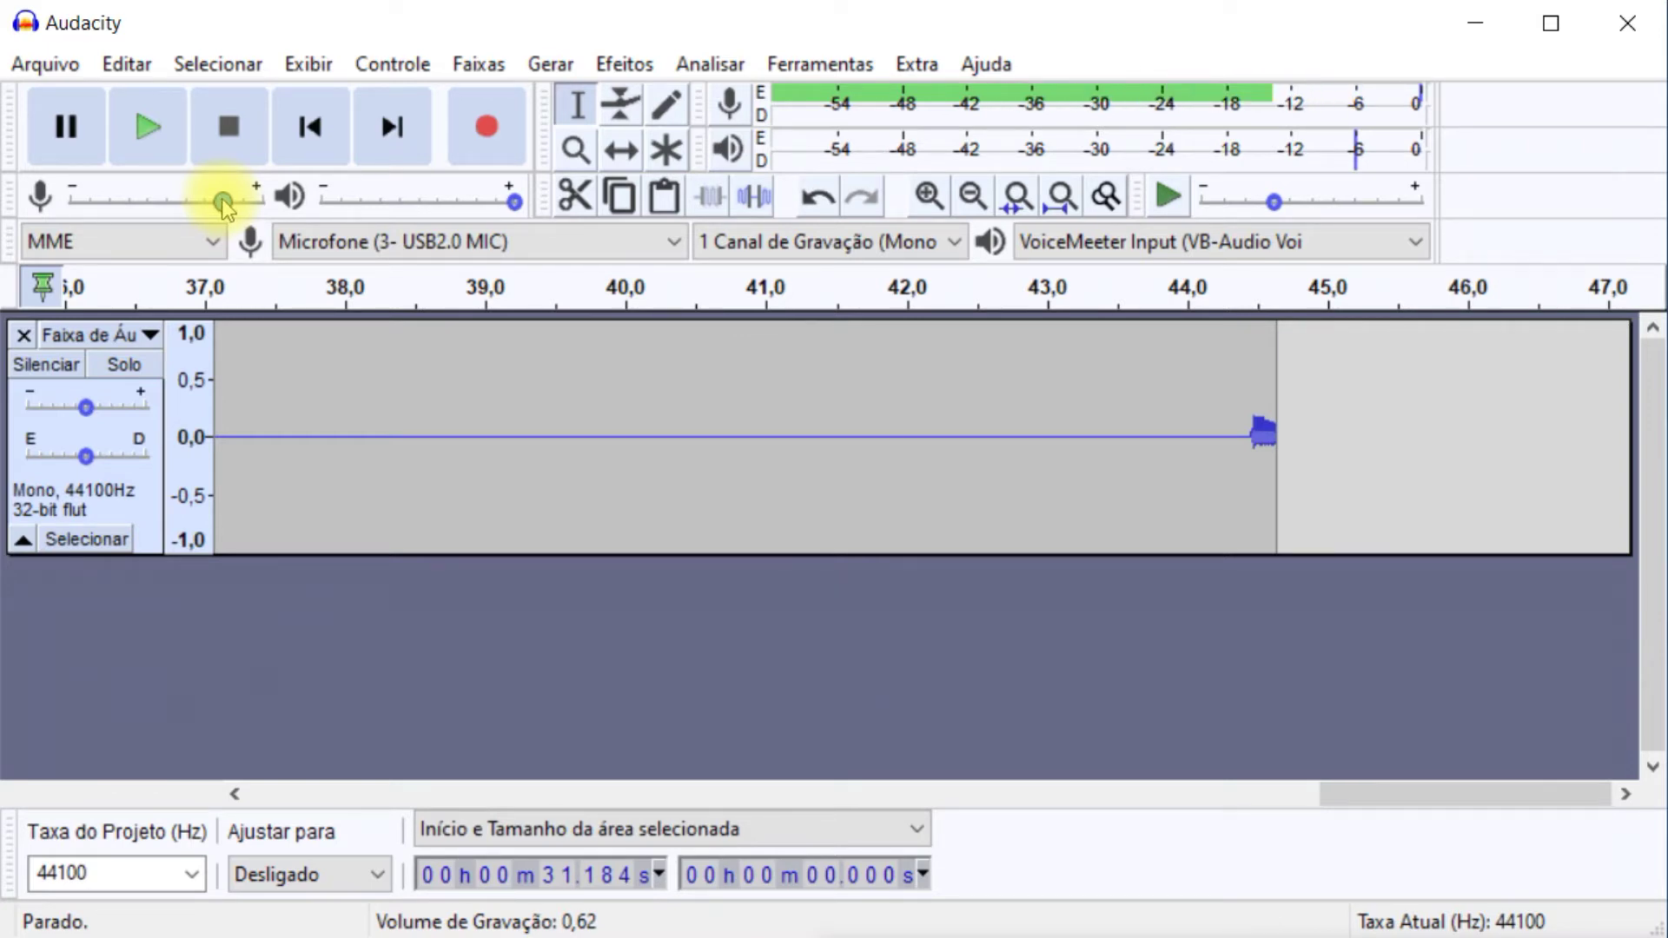
left_click(224, 205)
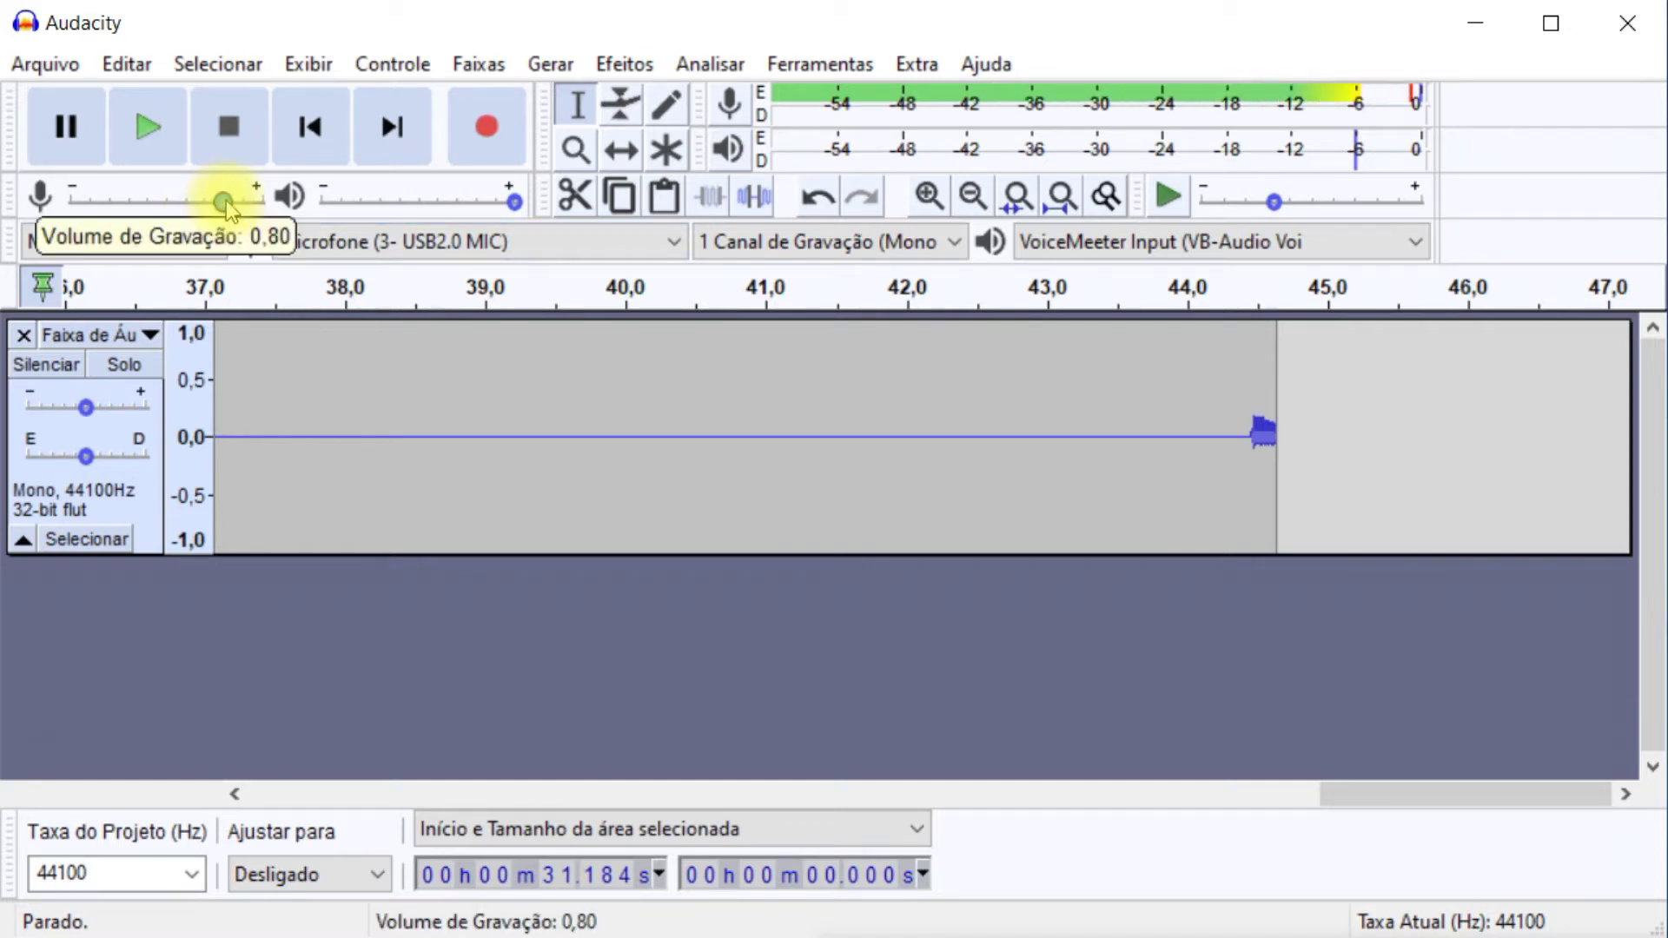
- Lower the recording volume in two stages to its minimum while monitoring the input level
left_click_drag(225, 206, 111, 218)
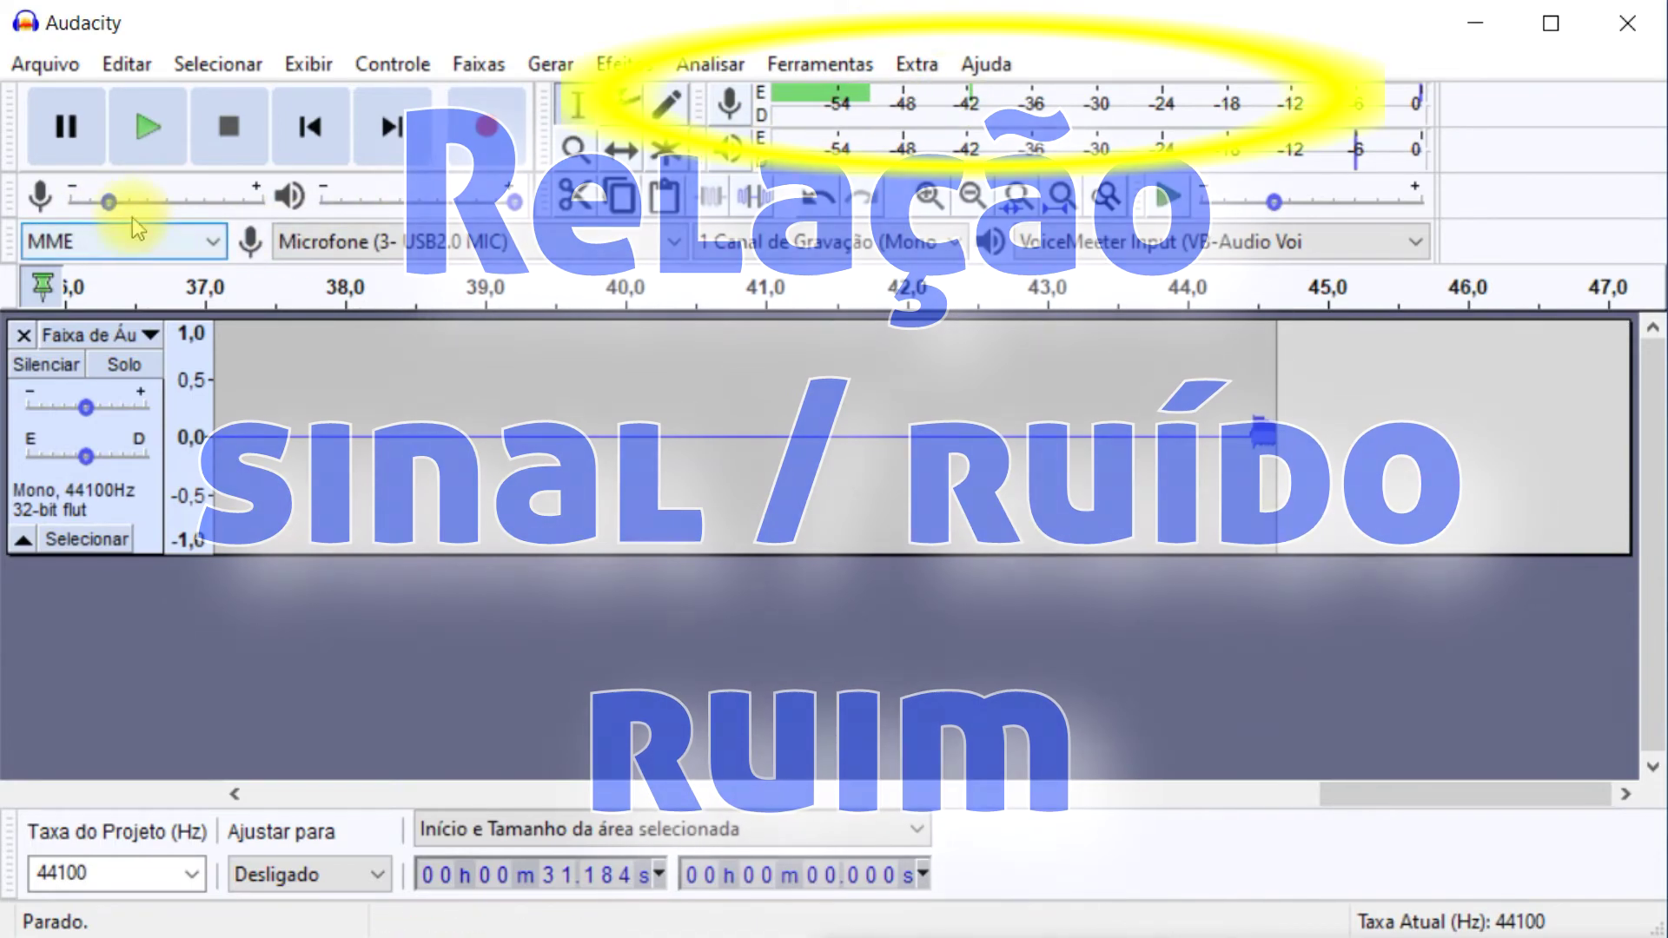
left_click_drag(111, 212, 55, 213)
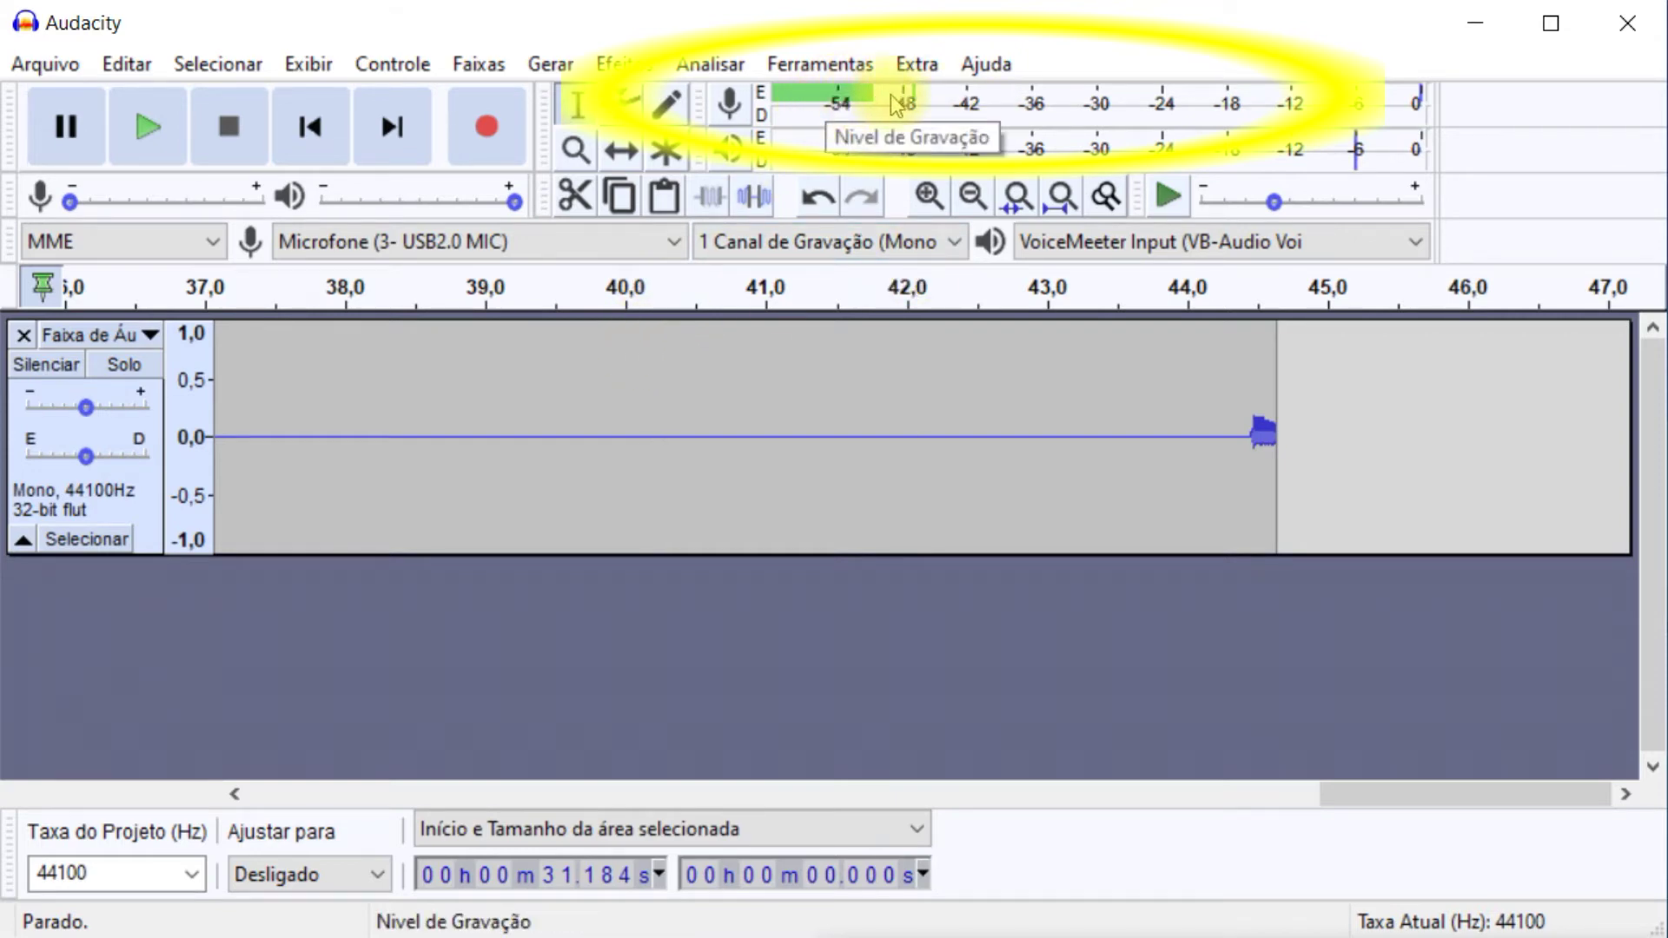
- Raise the recording volume well above its minimum, and record about 16 seconds of mono speech through Line 1/2 (M-Audio Fast Track)
mouse_move(77, 213)
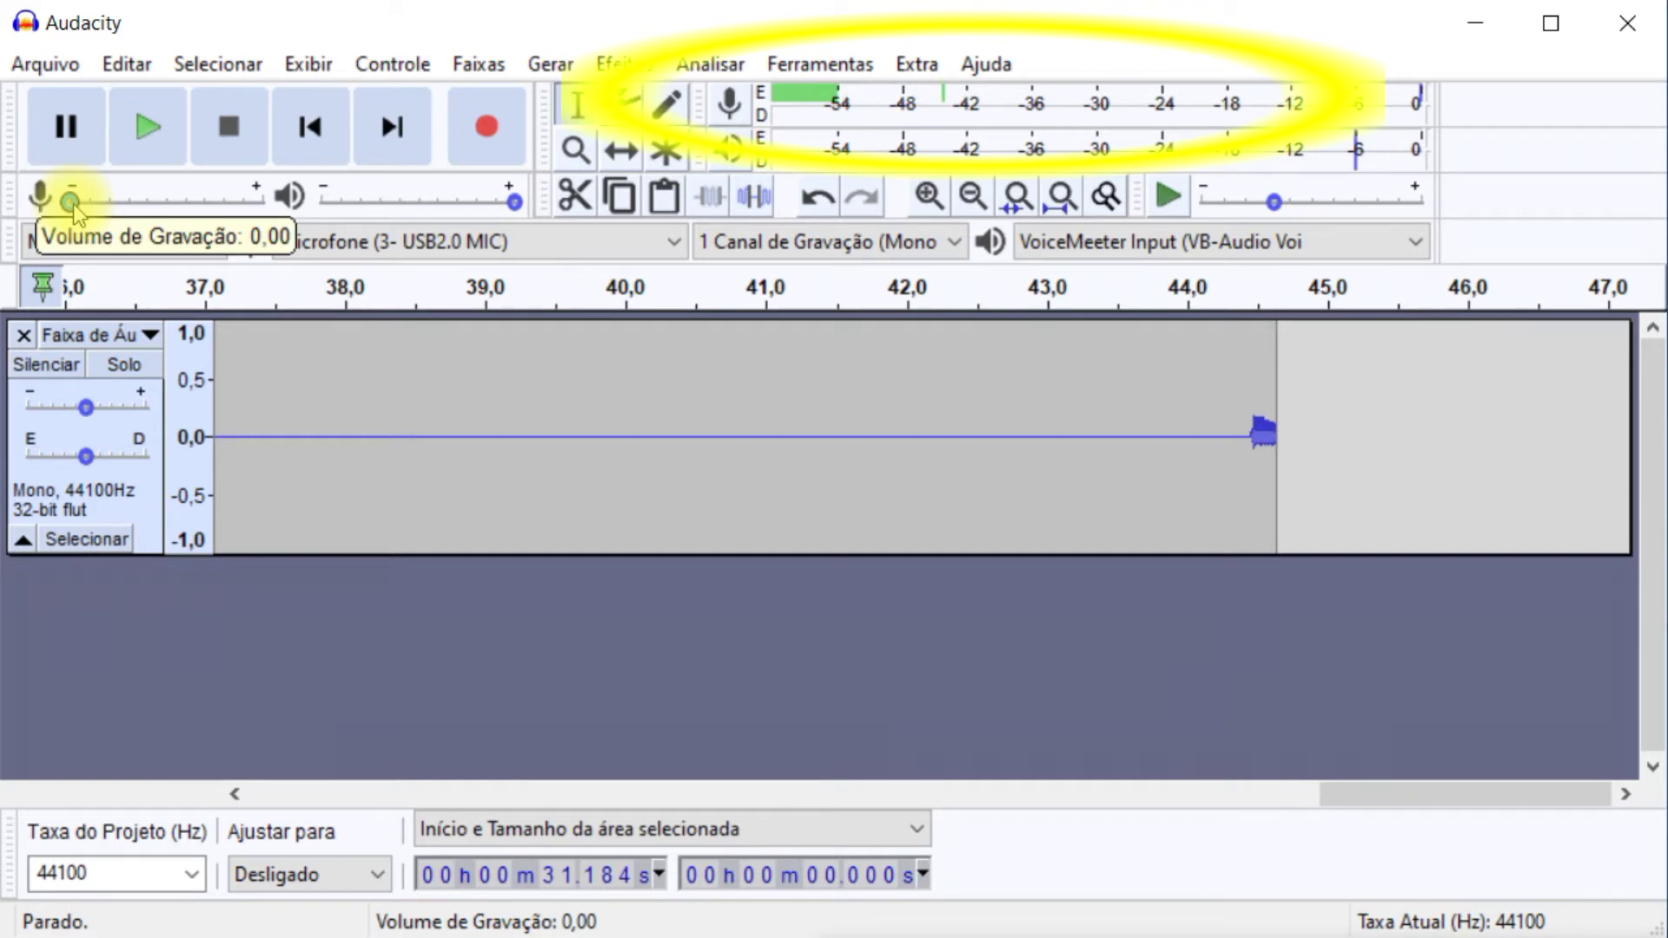
left_click_drag(93, 213, 232, 217)
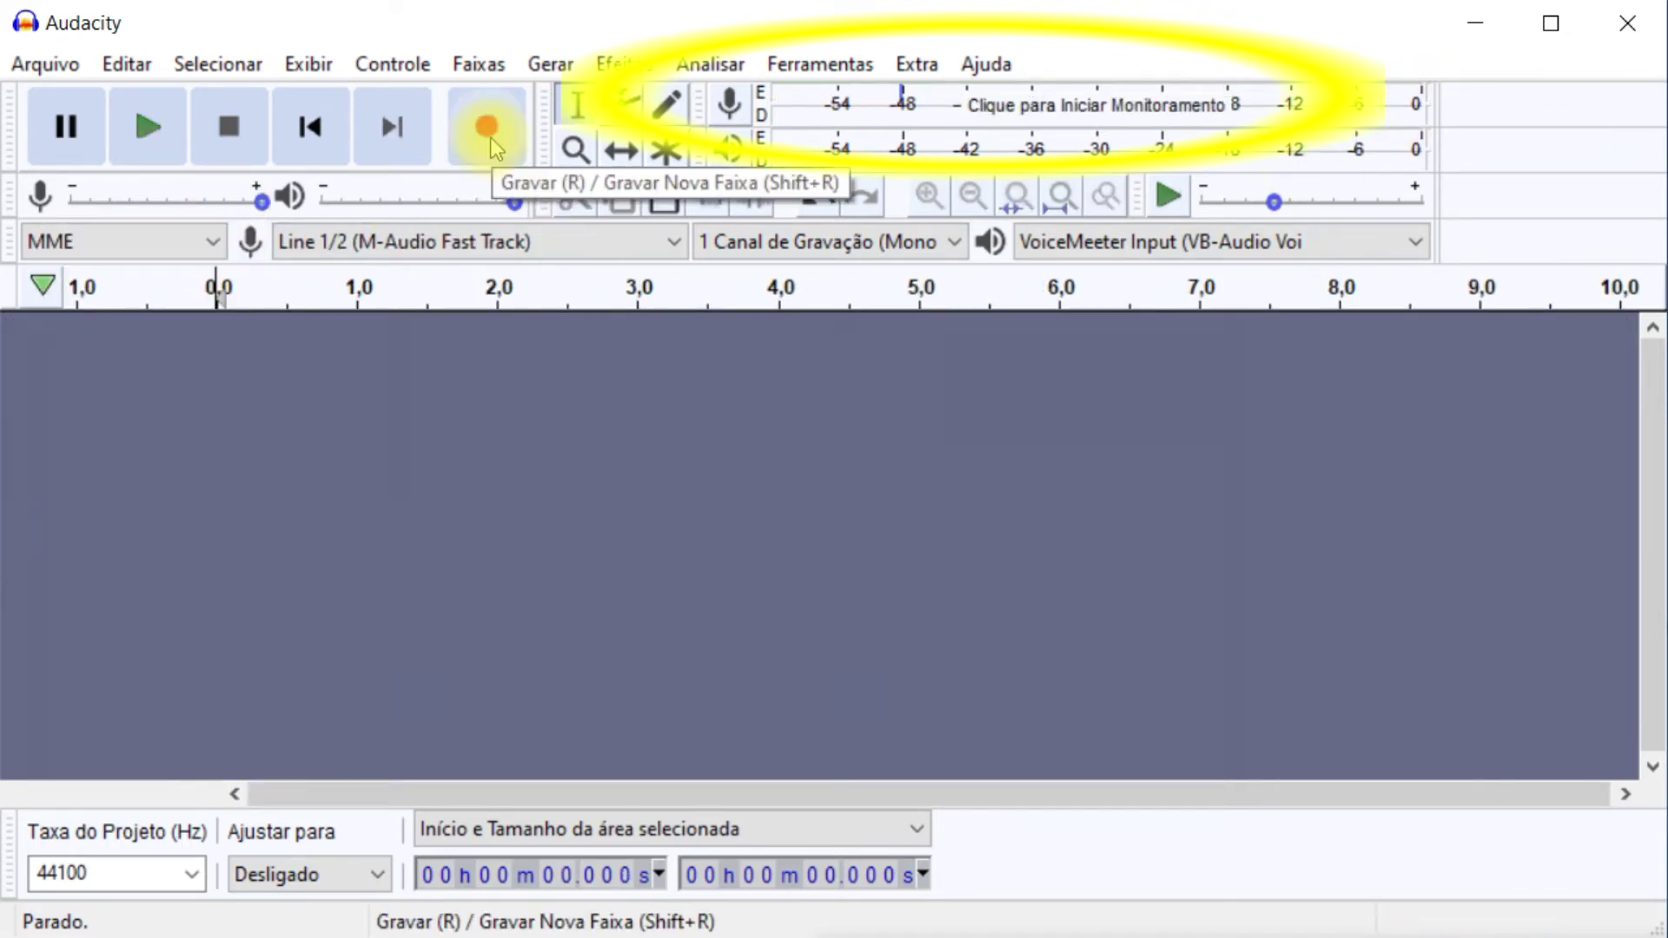
left_click(488, 130)
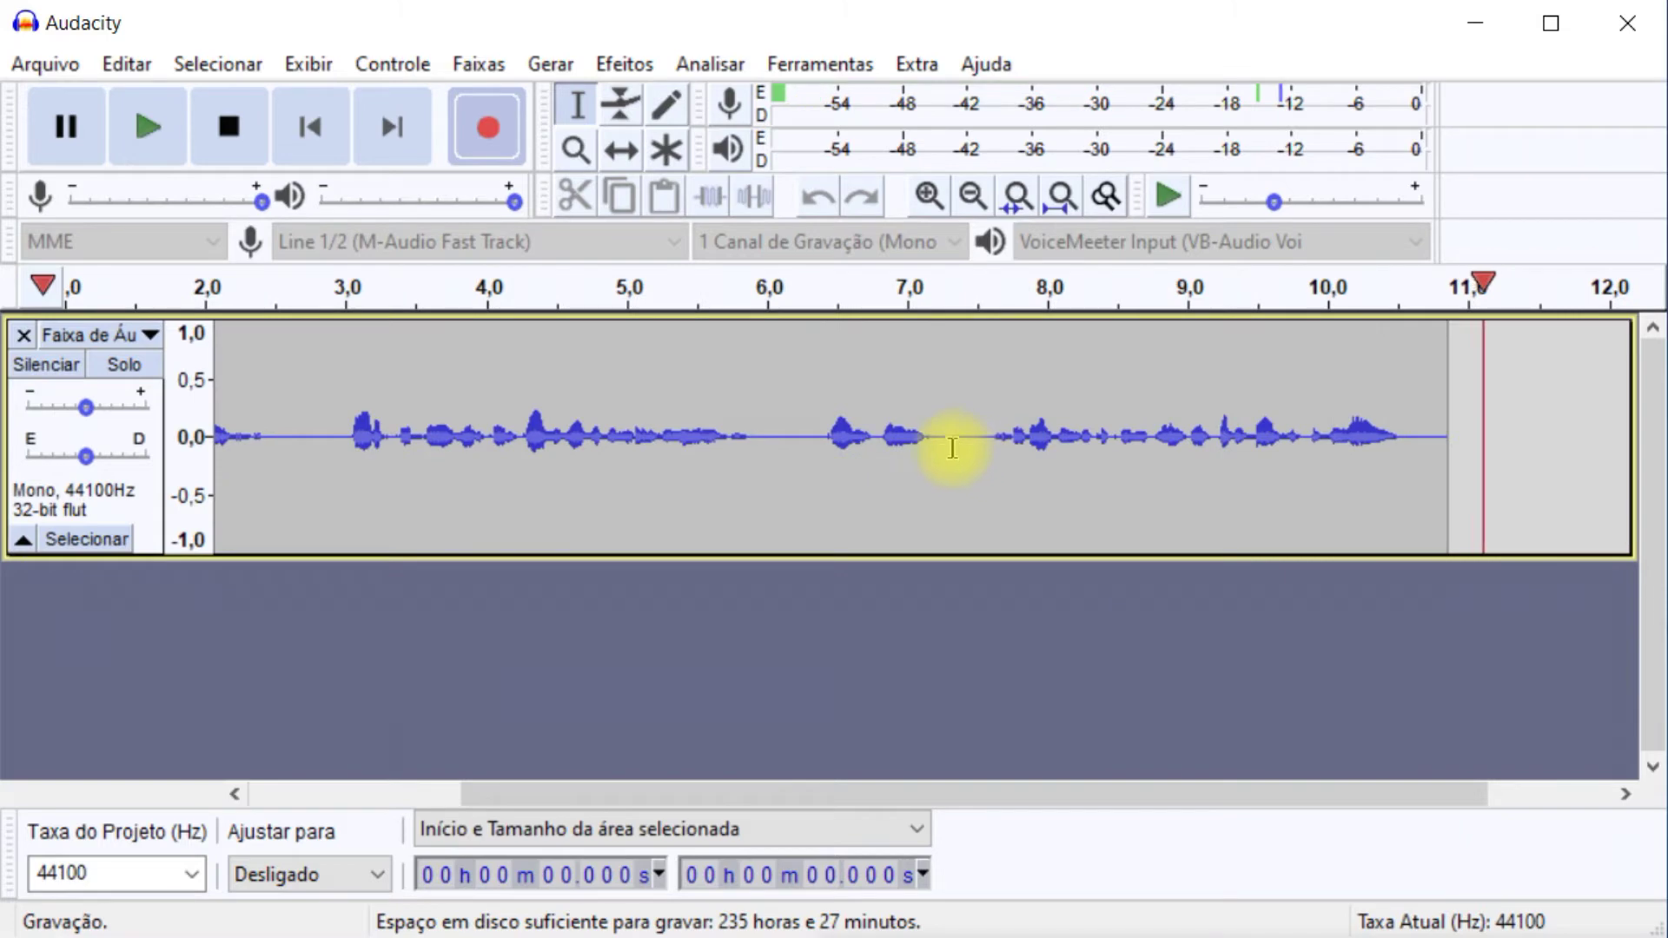
left_click(239, 139)
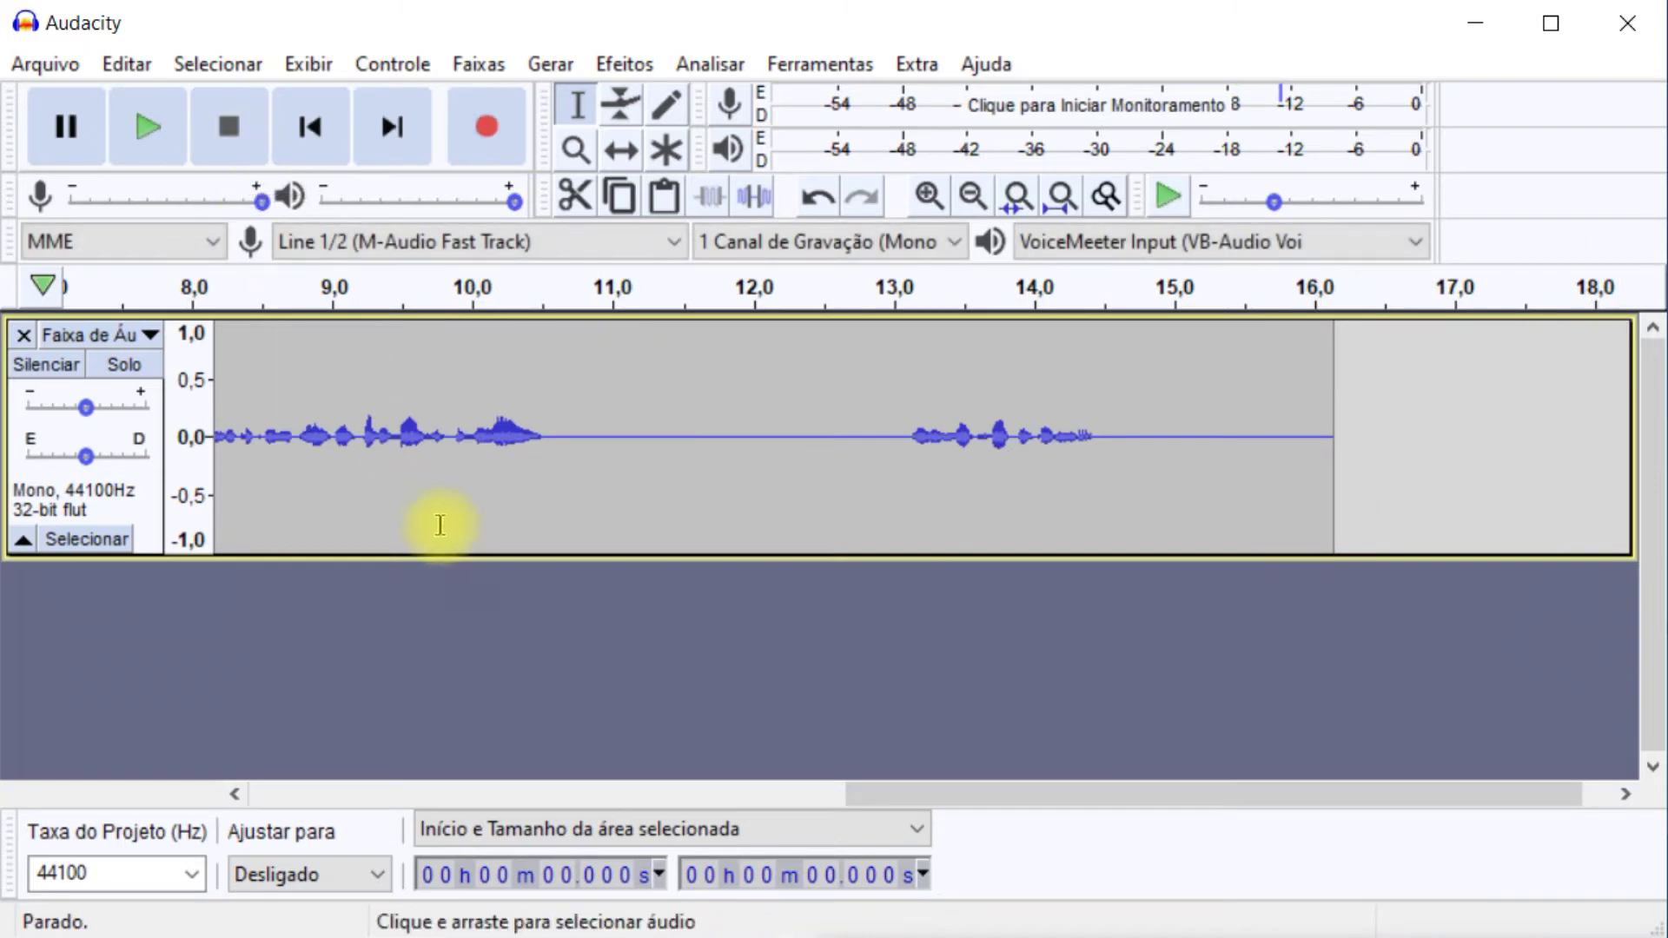
- Play back the recorded speech twice from about 9 s and once from the beginning to check for background noise
left_click(334, 432)
key("space")
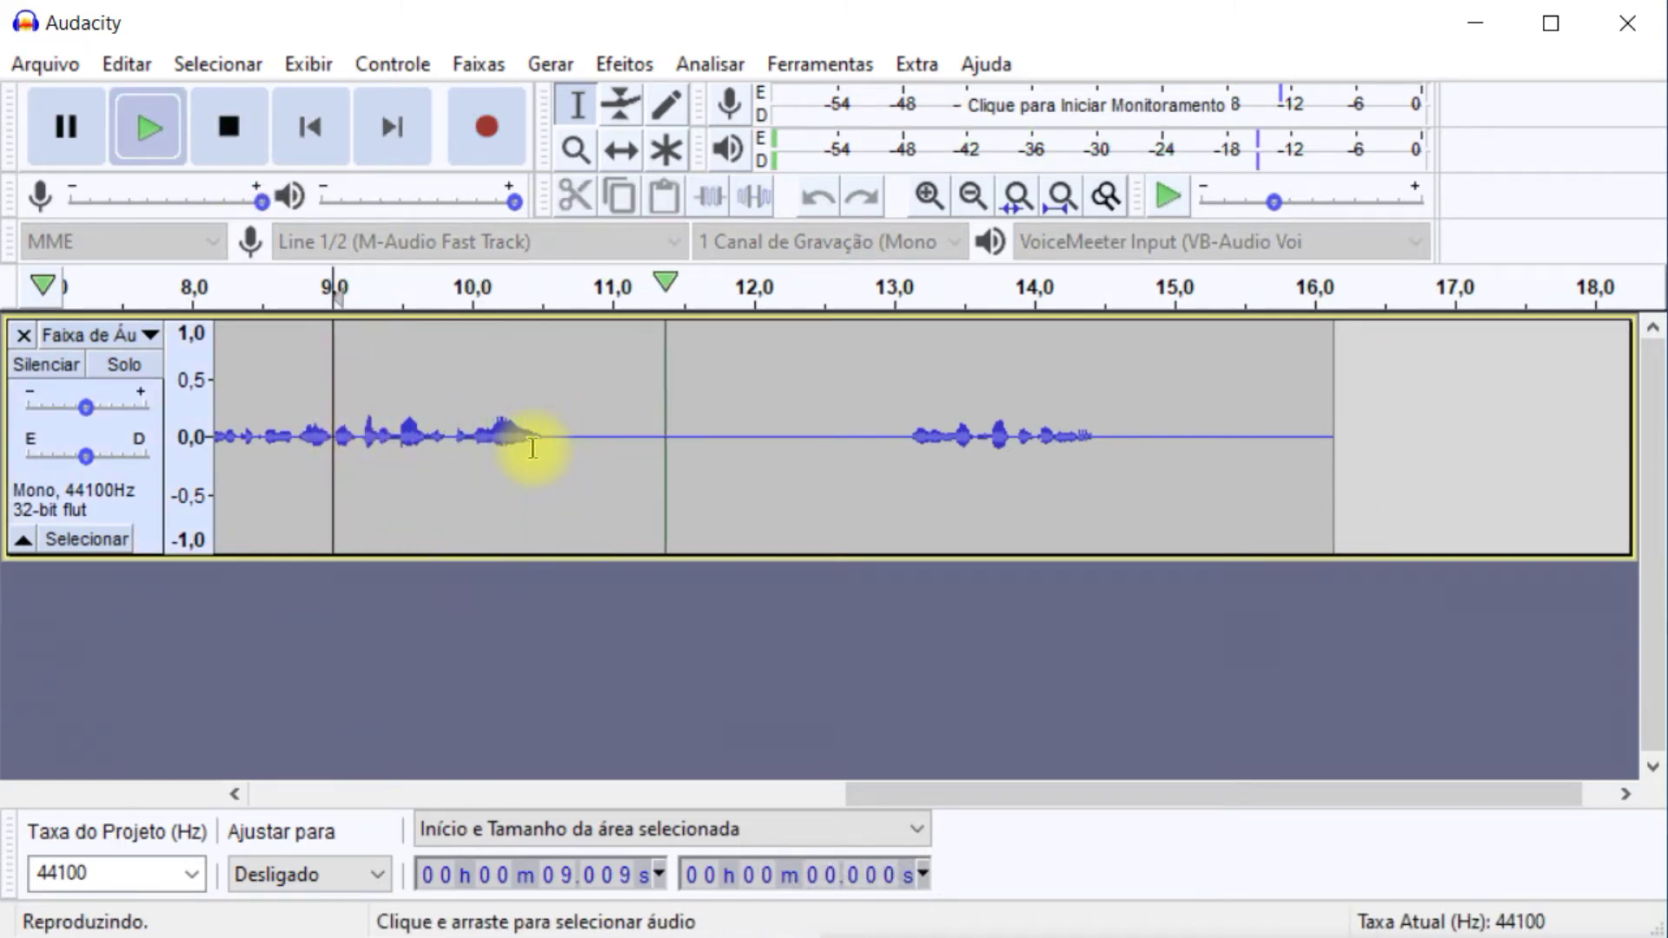
key("space")
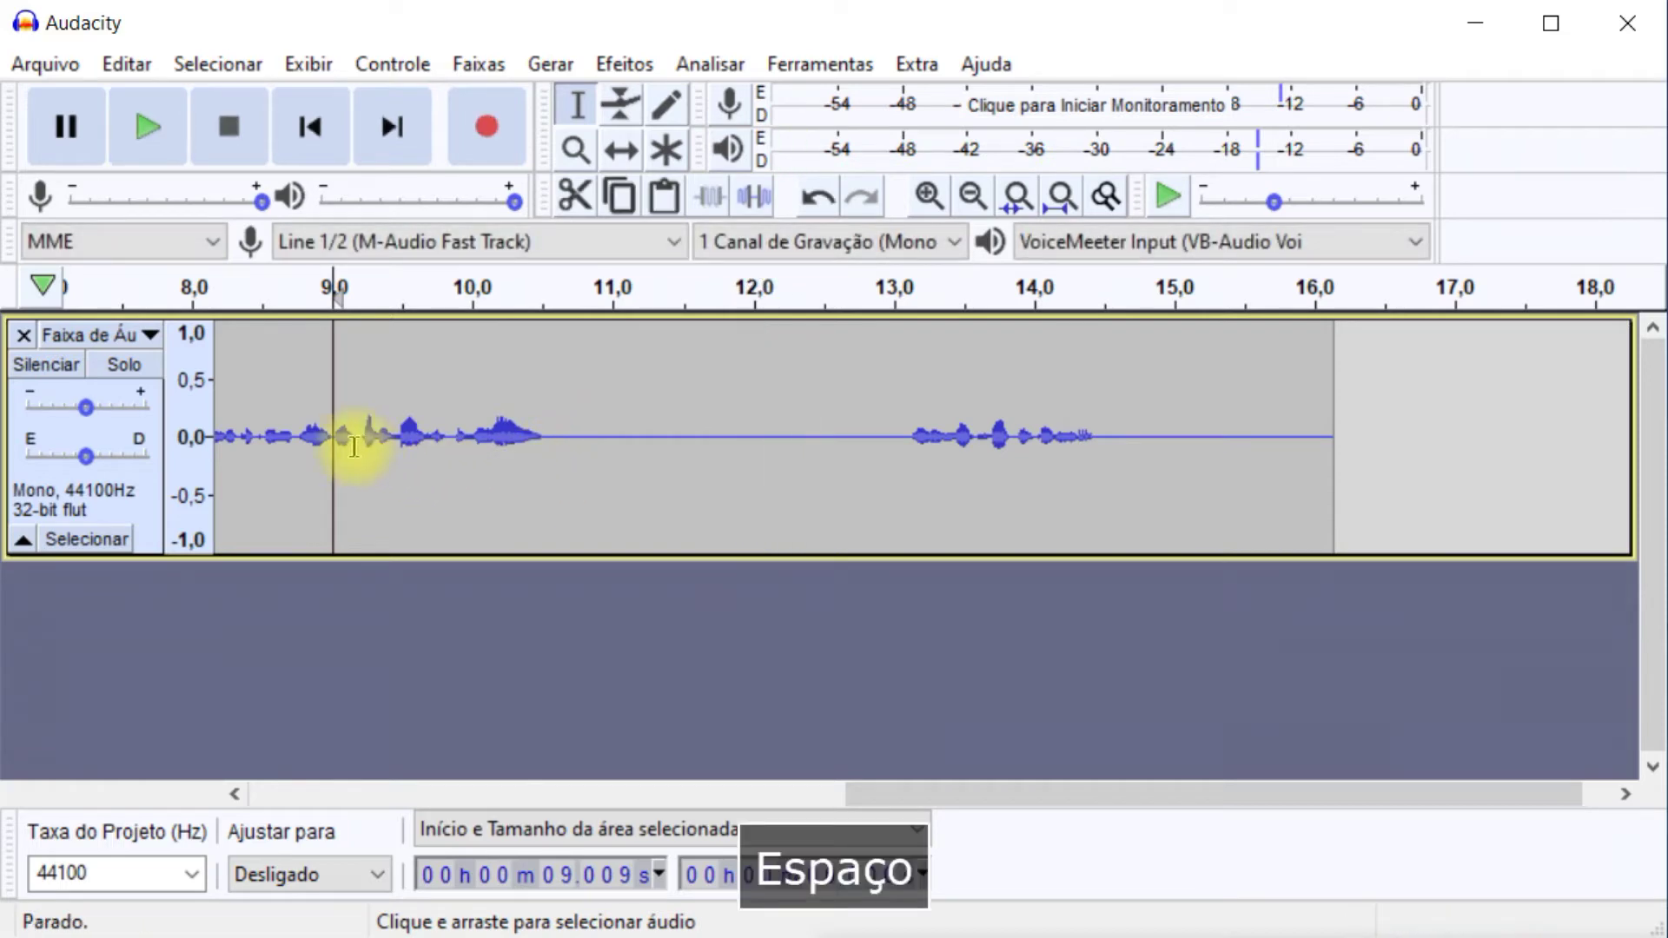
key("space")
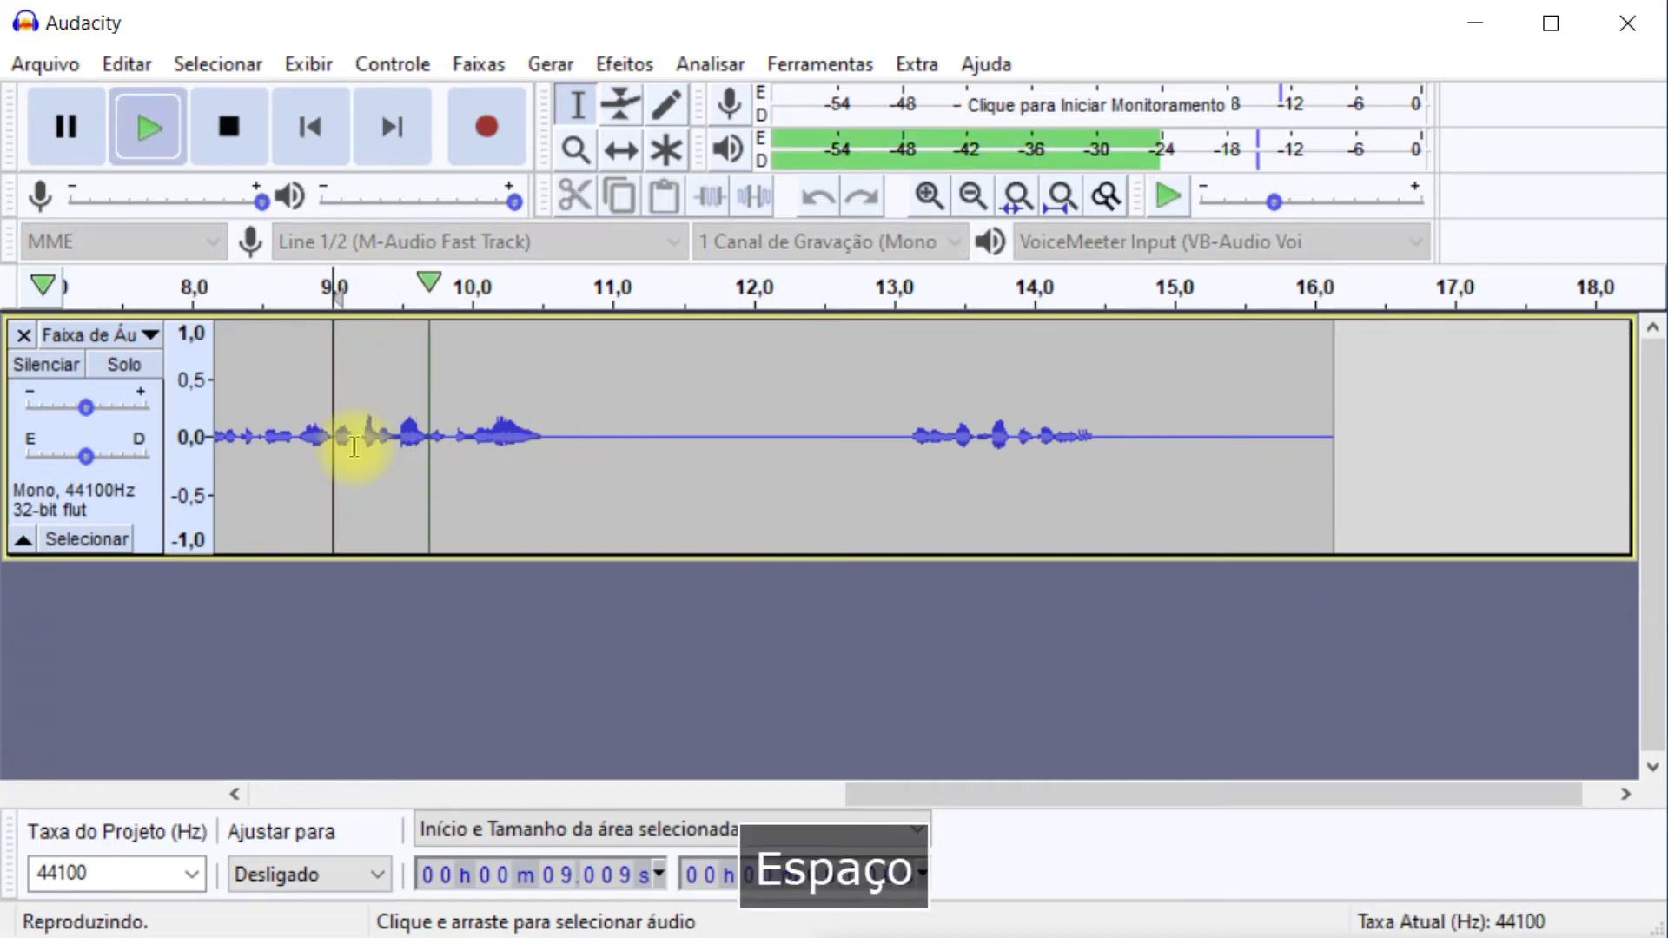
key("space")
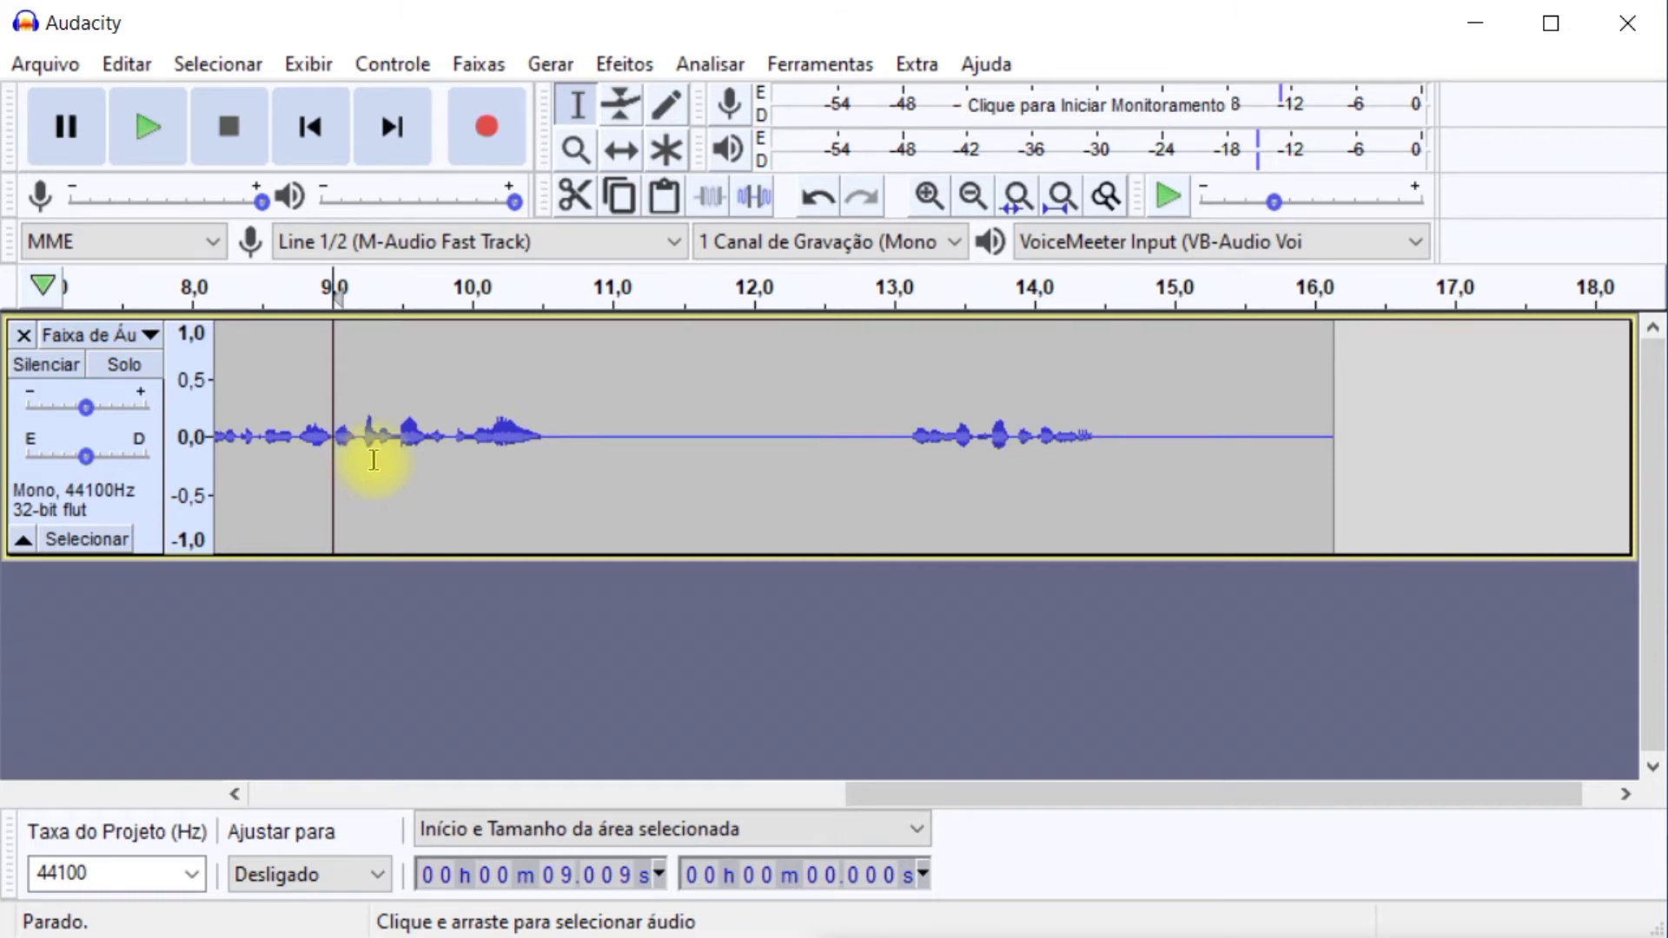
key("Home")
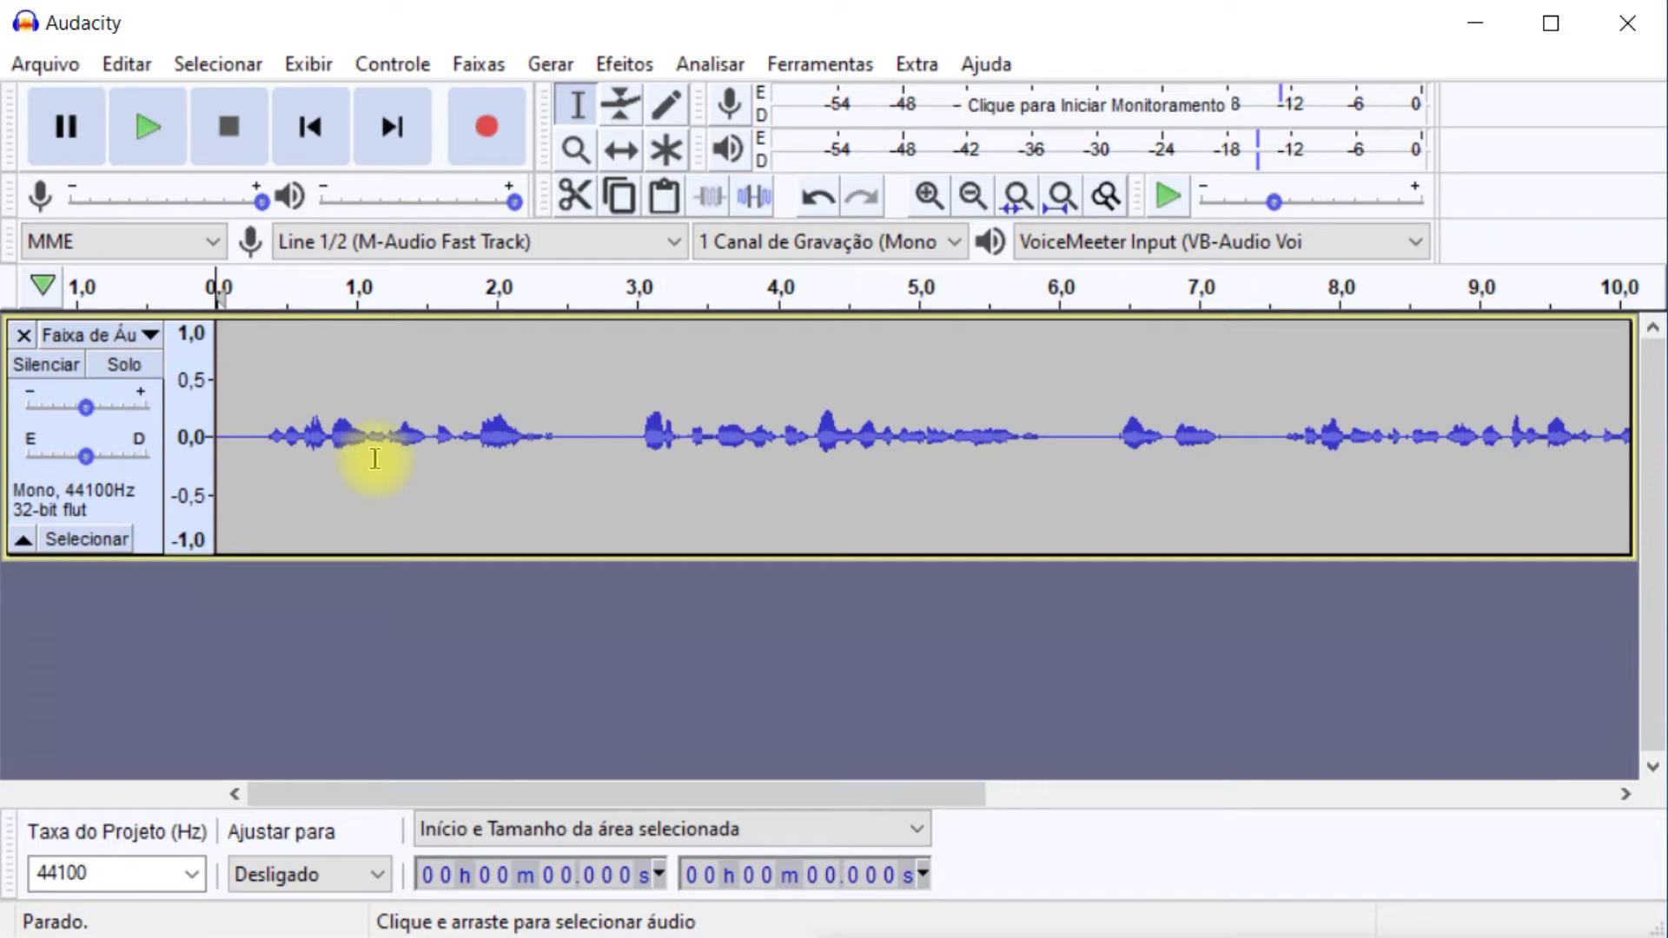
key("space")
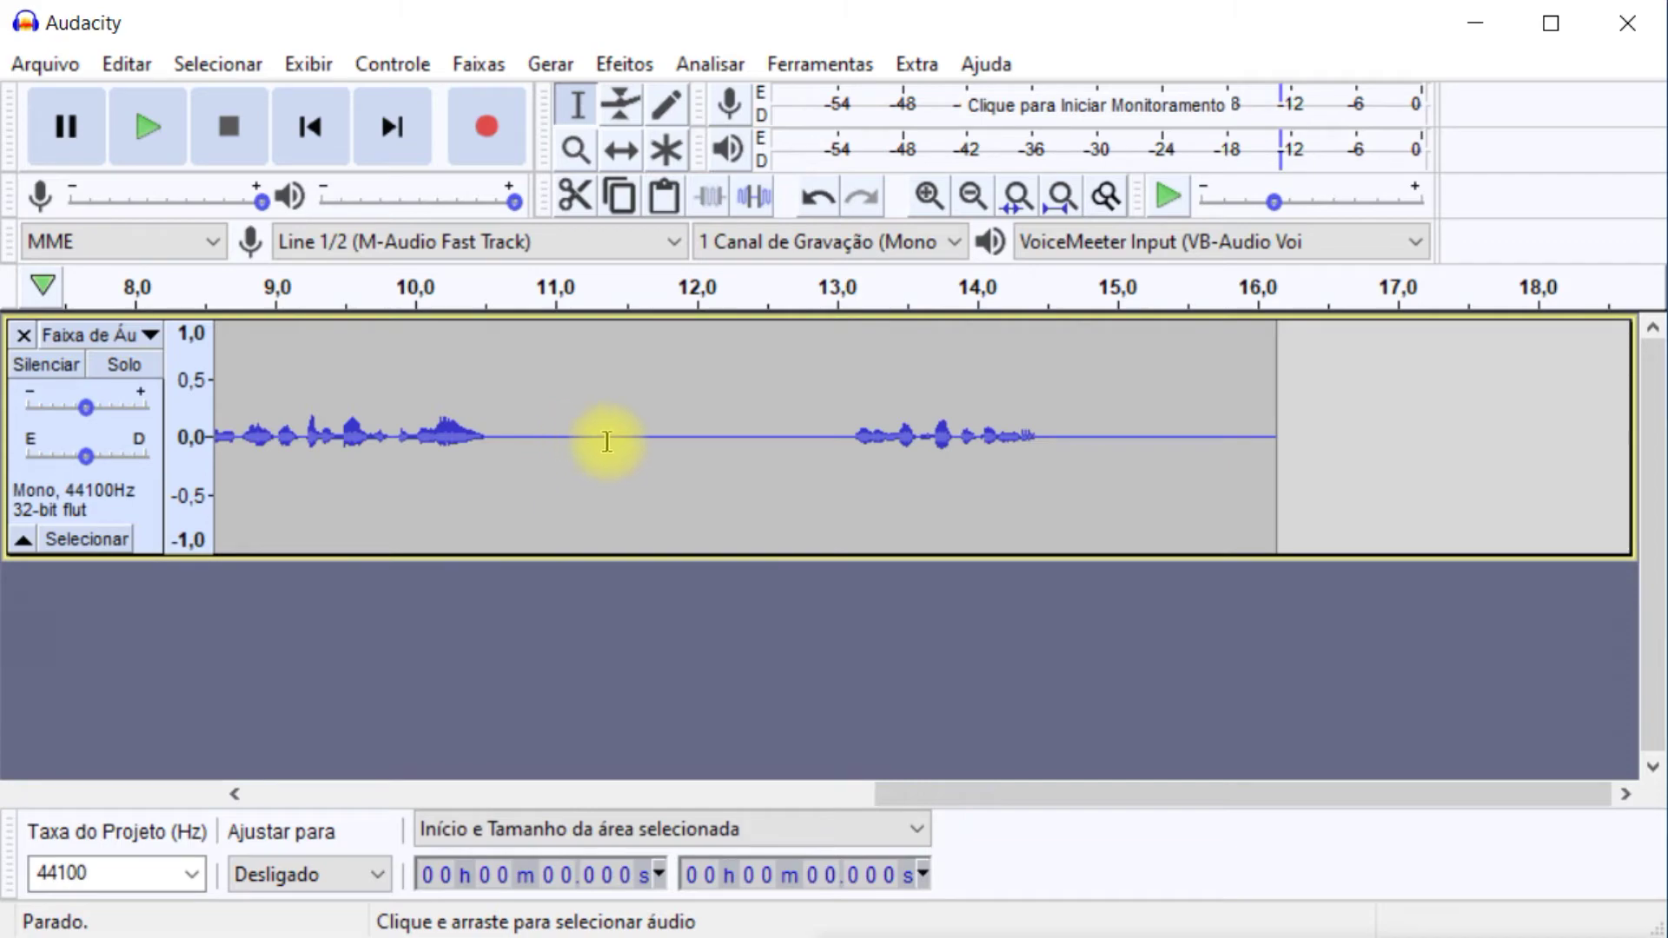
- Select a silent sample of about 0.22 s starting near 11.3 s in the pause between phrases, and play it
left_click(589, 435)
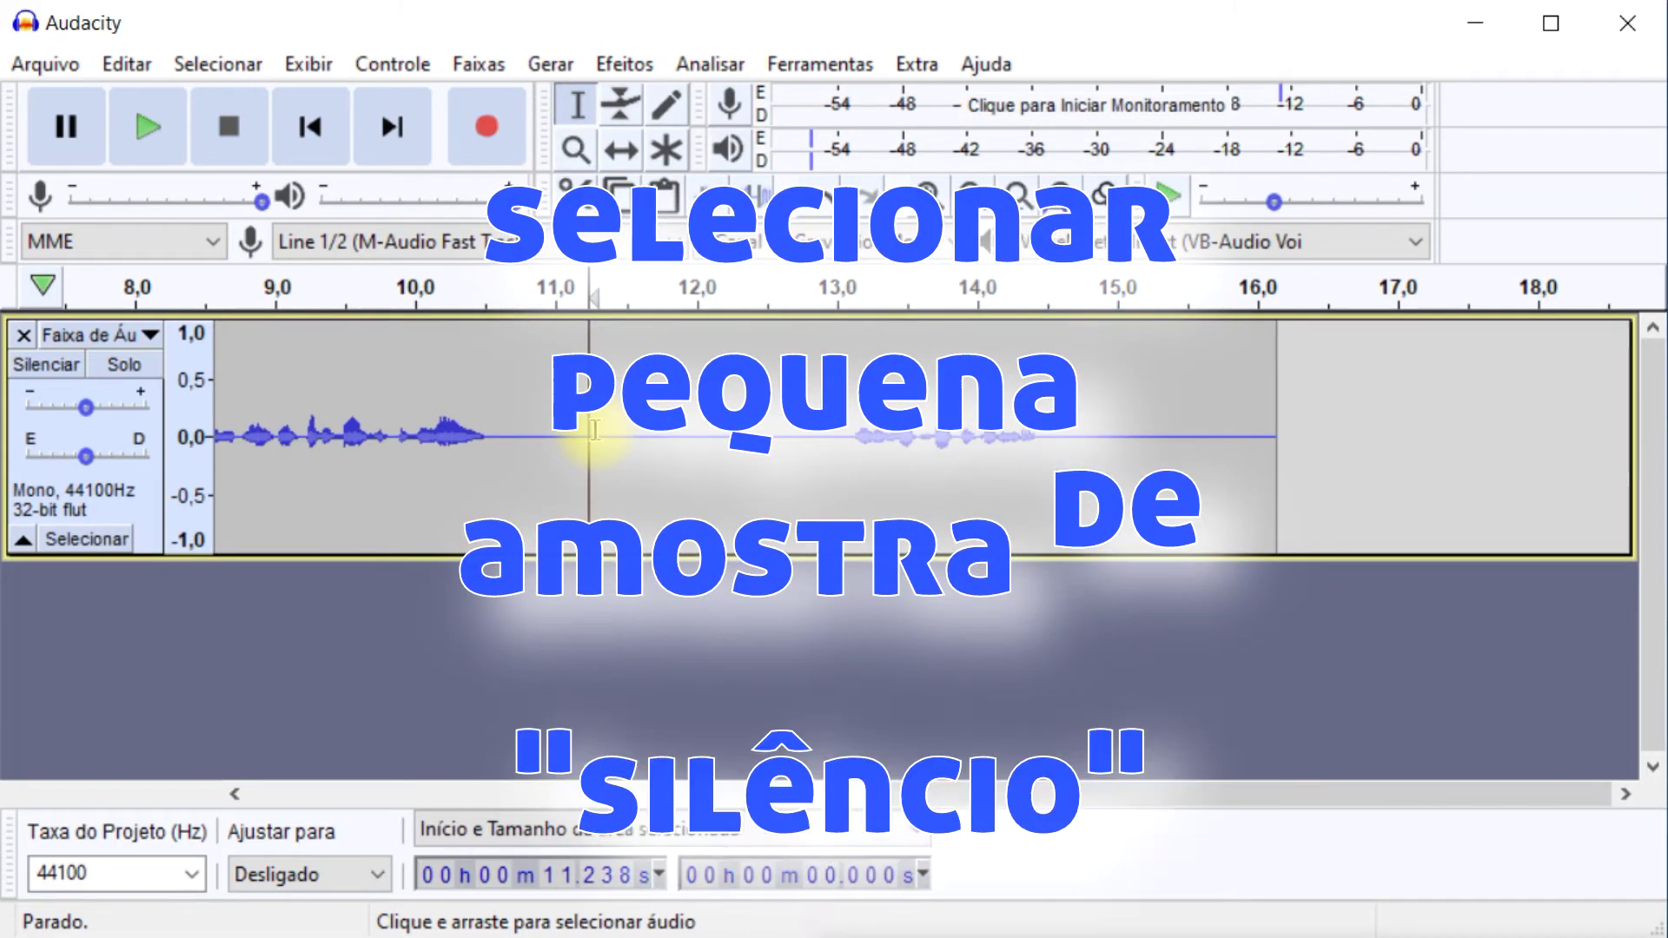
left_click_drag(599, 430, 628, 434)
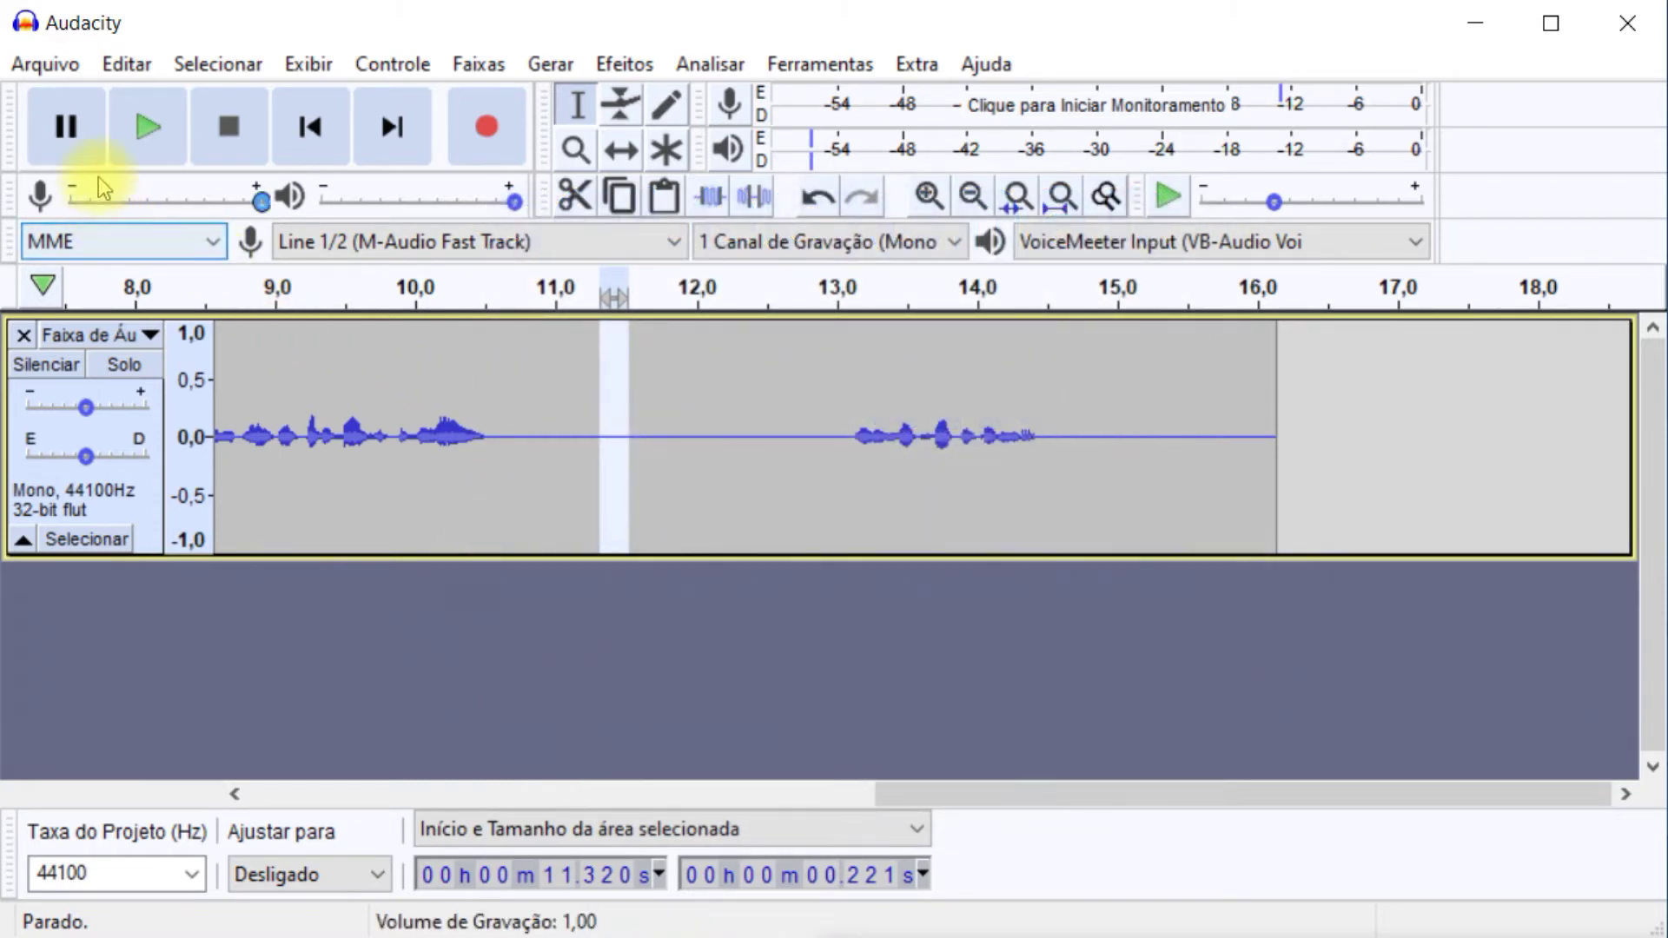
left_click(145, 139)
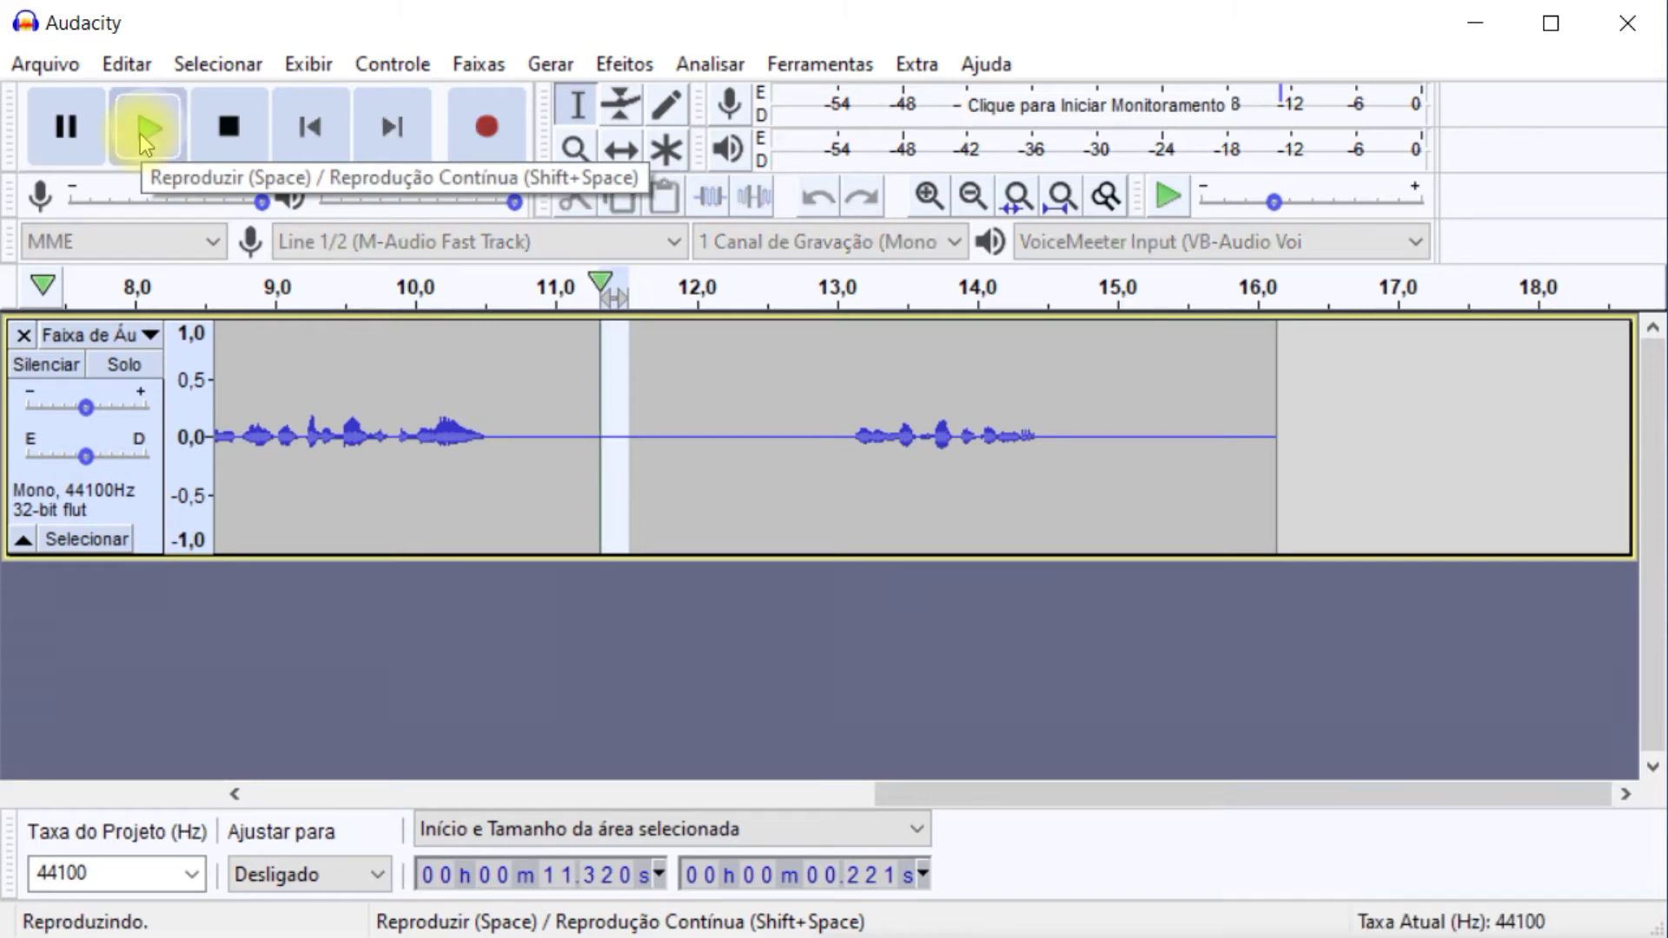
left_click(145, 139)
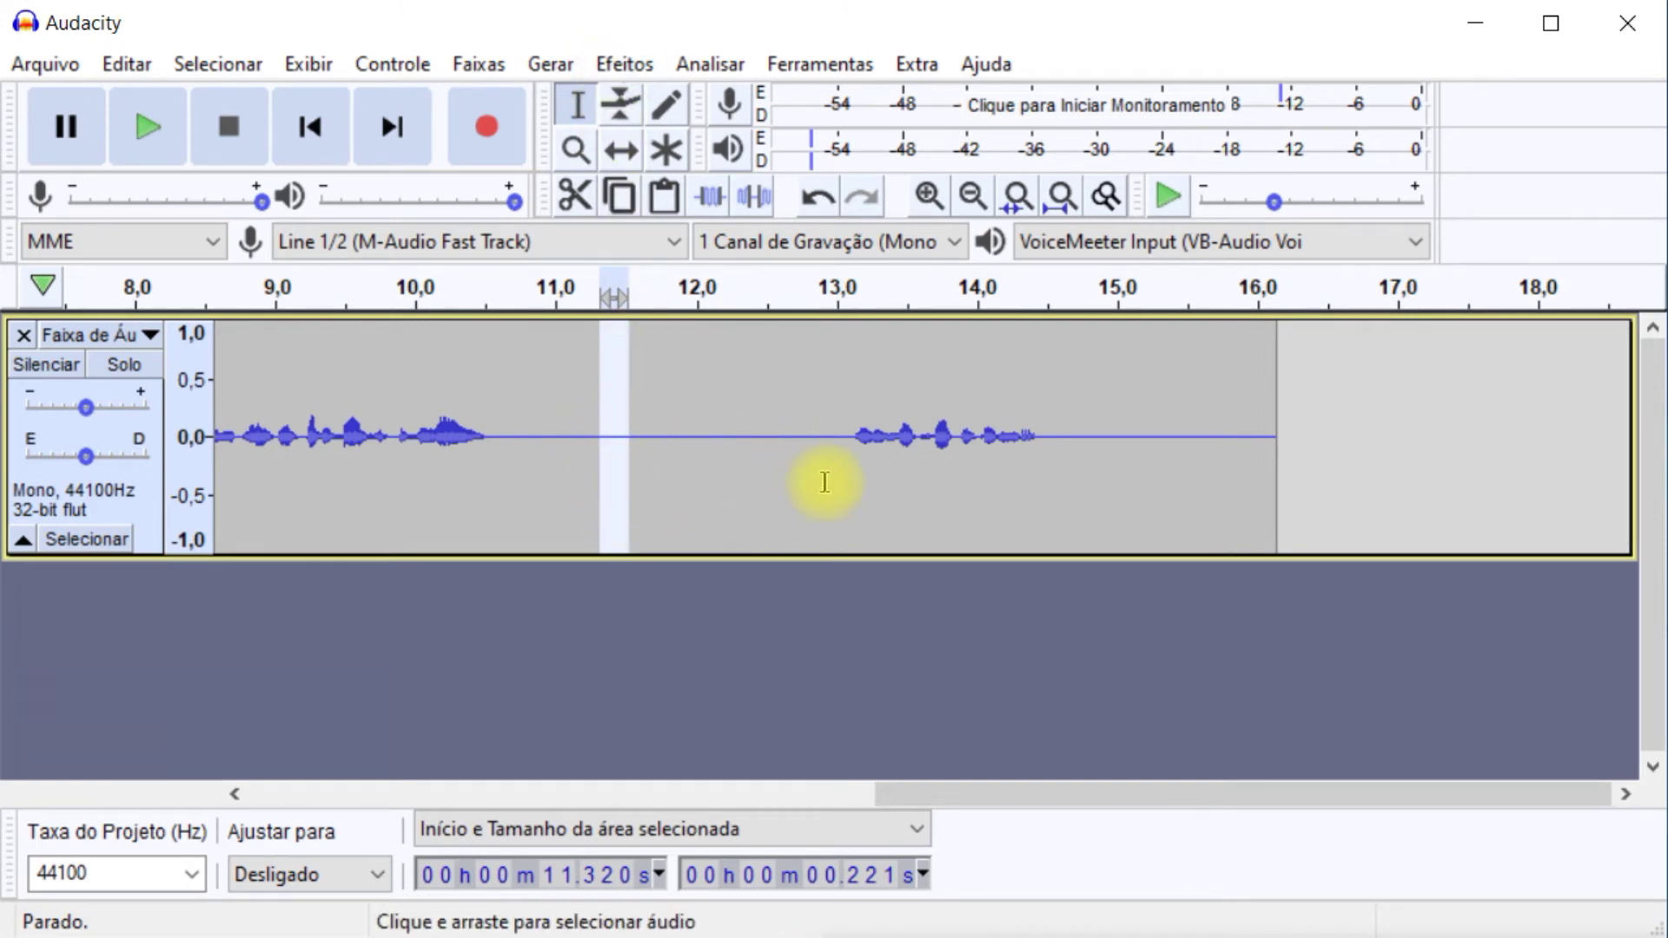
- Capture the noise profile from the selected silent sample with the Redução de Ruído effect
left_click(624, 65)
mouse_move(658, 198)
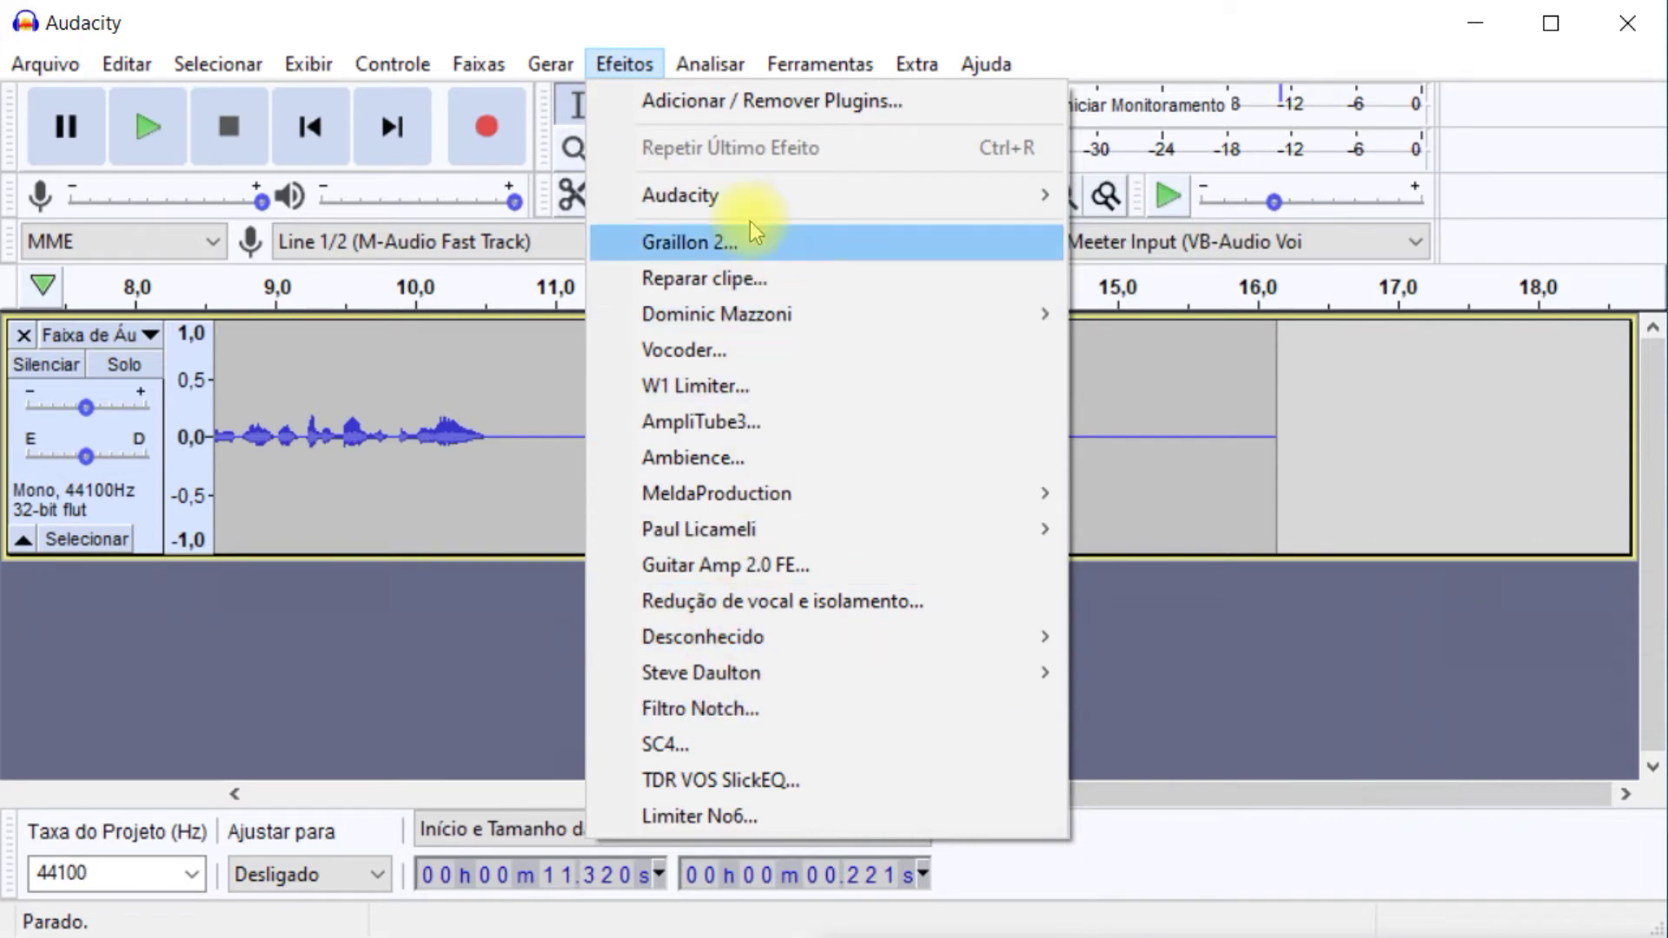
mouse_move(749, 195)
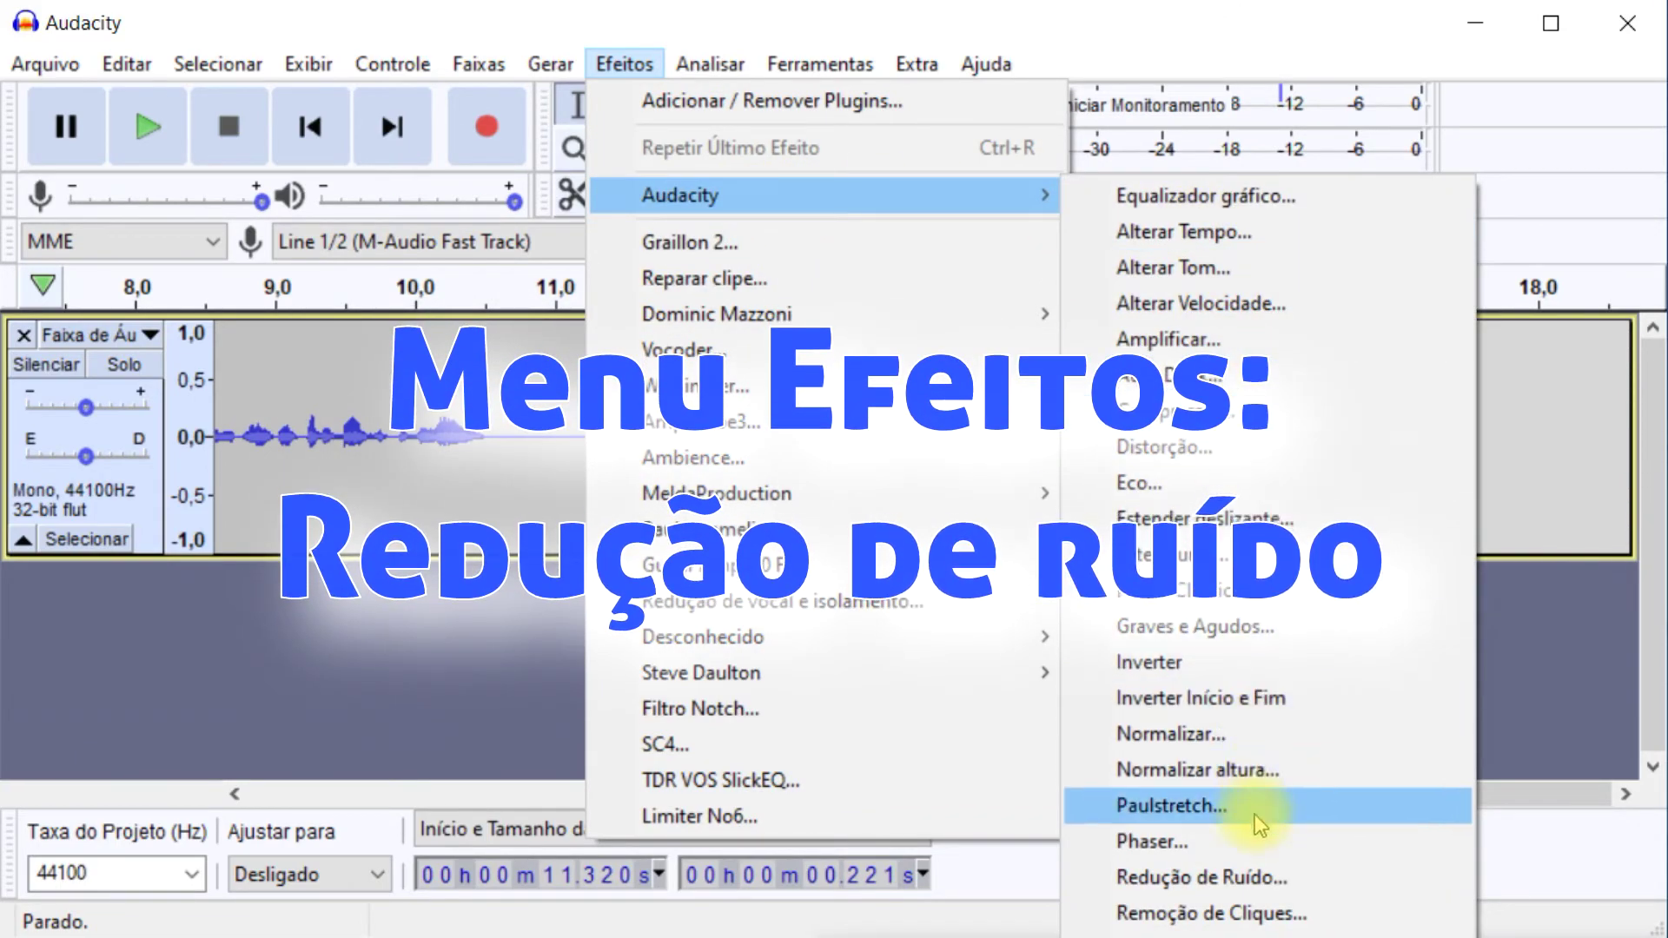
left_click(1312, 879)
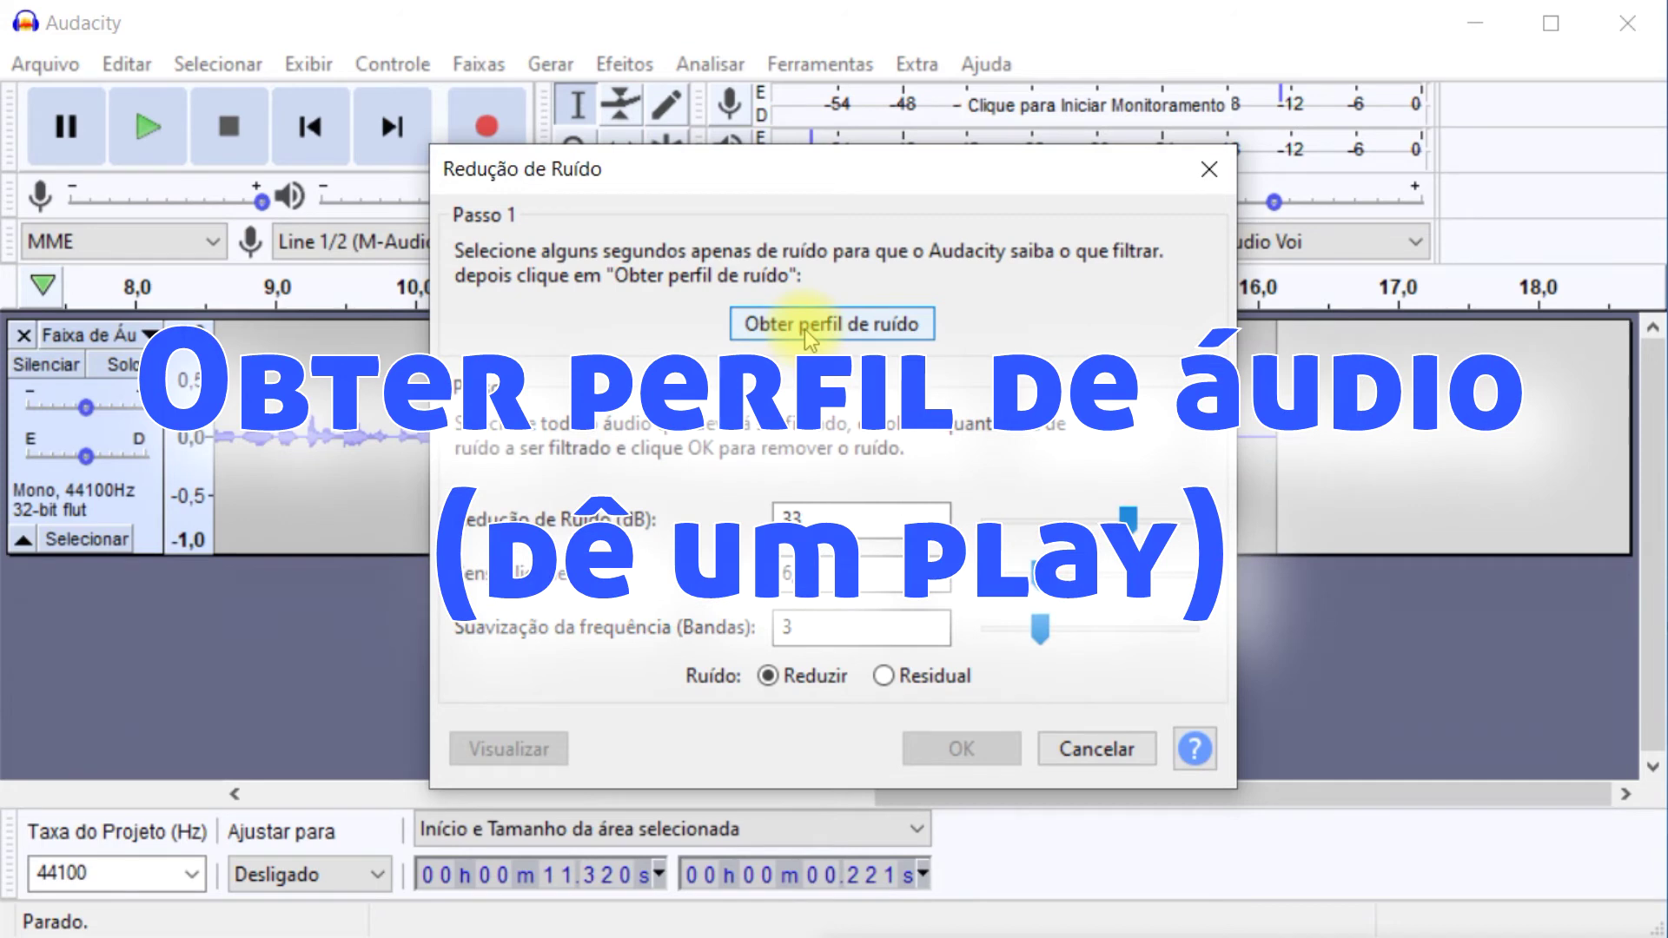
left_click(806, 328)
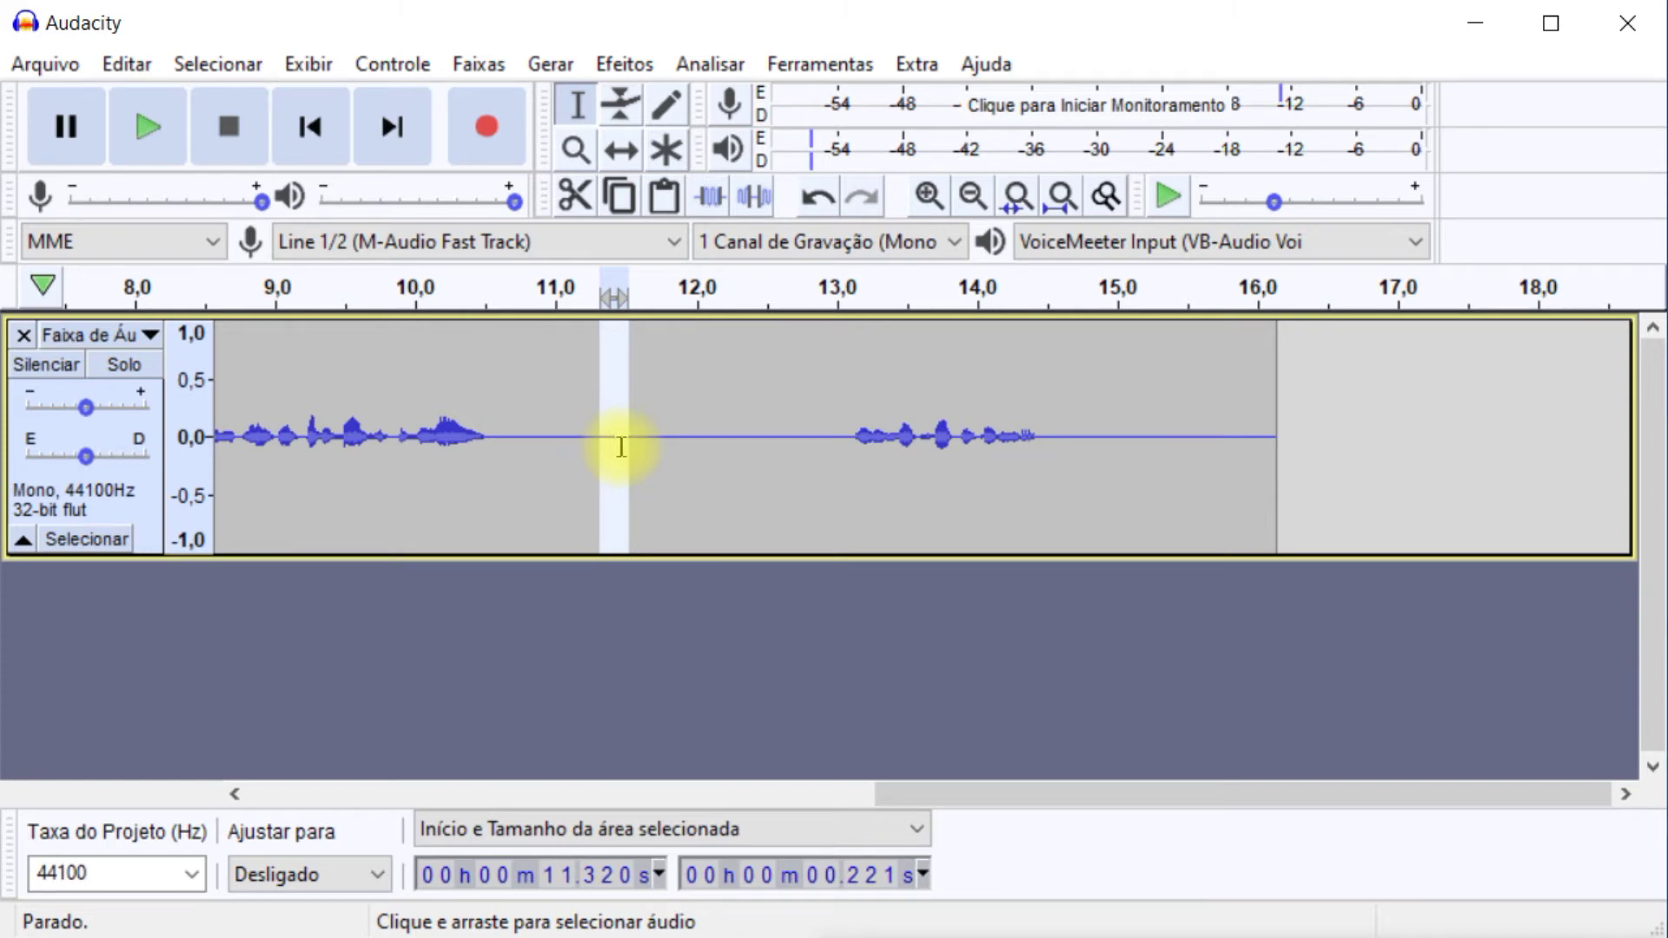
- Select the whole track and apply Redução de Ruído with 33 dB reduction, sensitivity 6,00 and frequency smoothing of 3 bands
double_click(672, 439)
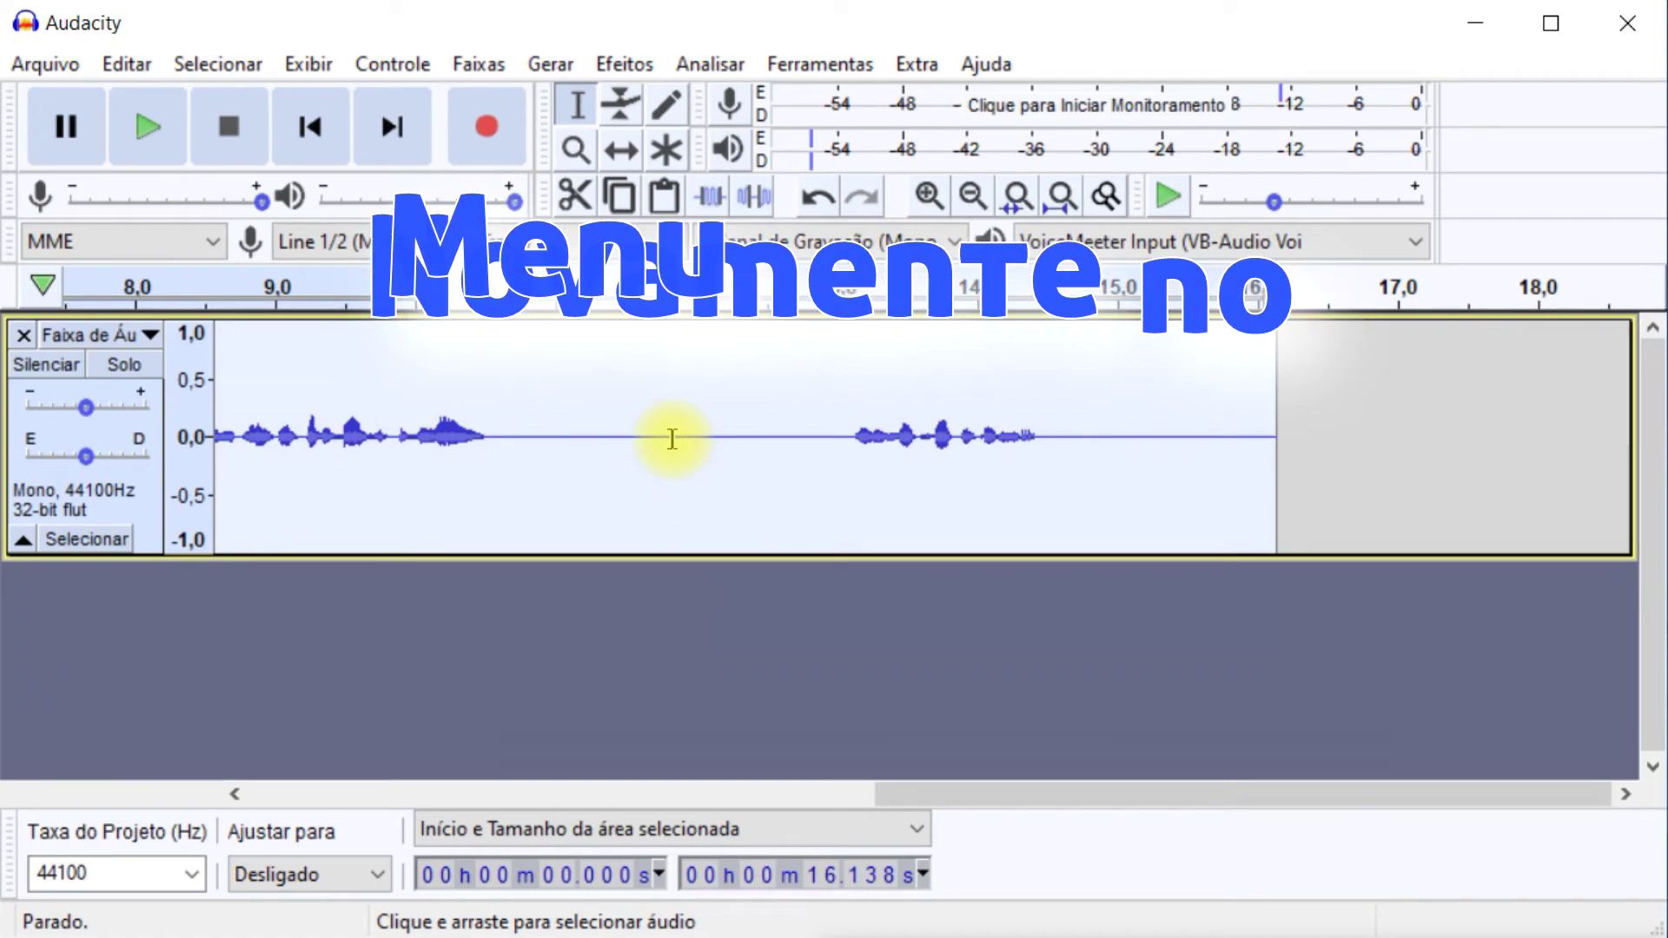
left_click(625, 65)
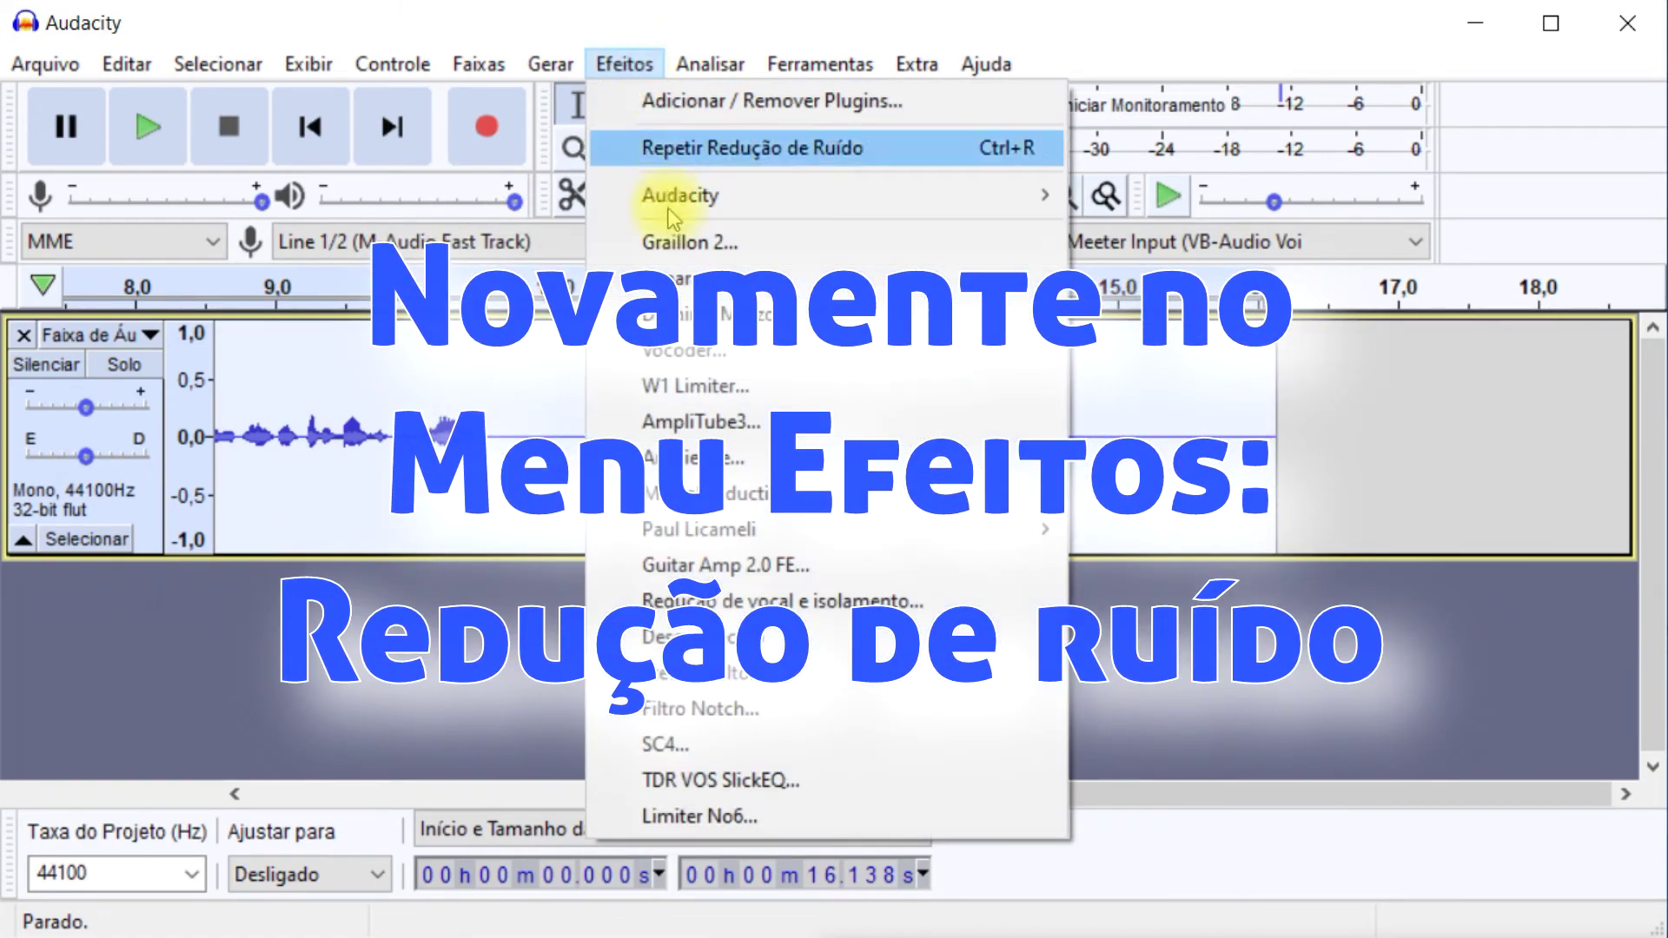
mouse_move(1013, 194)
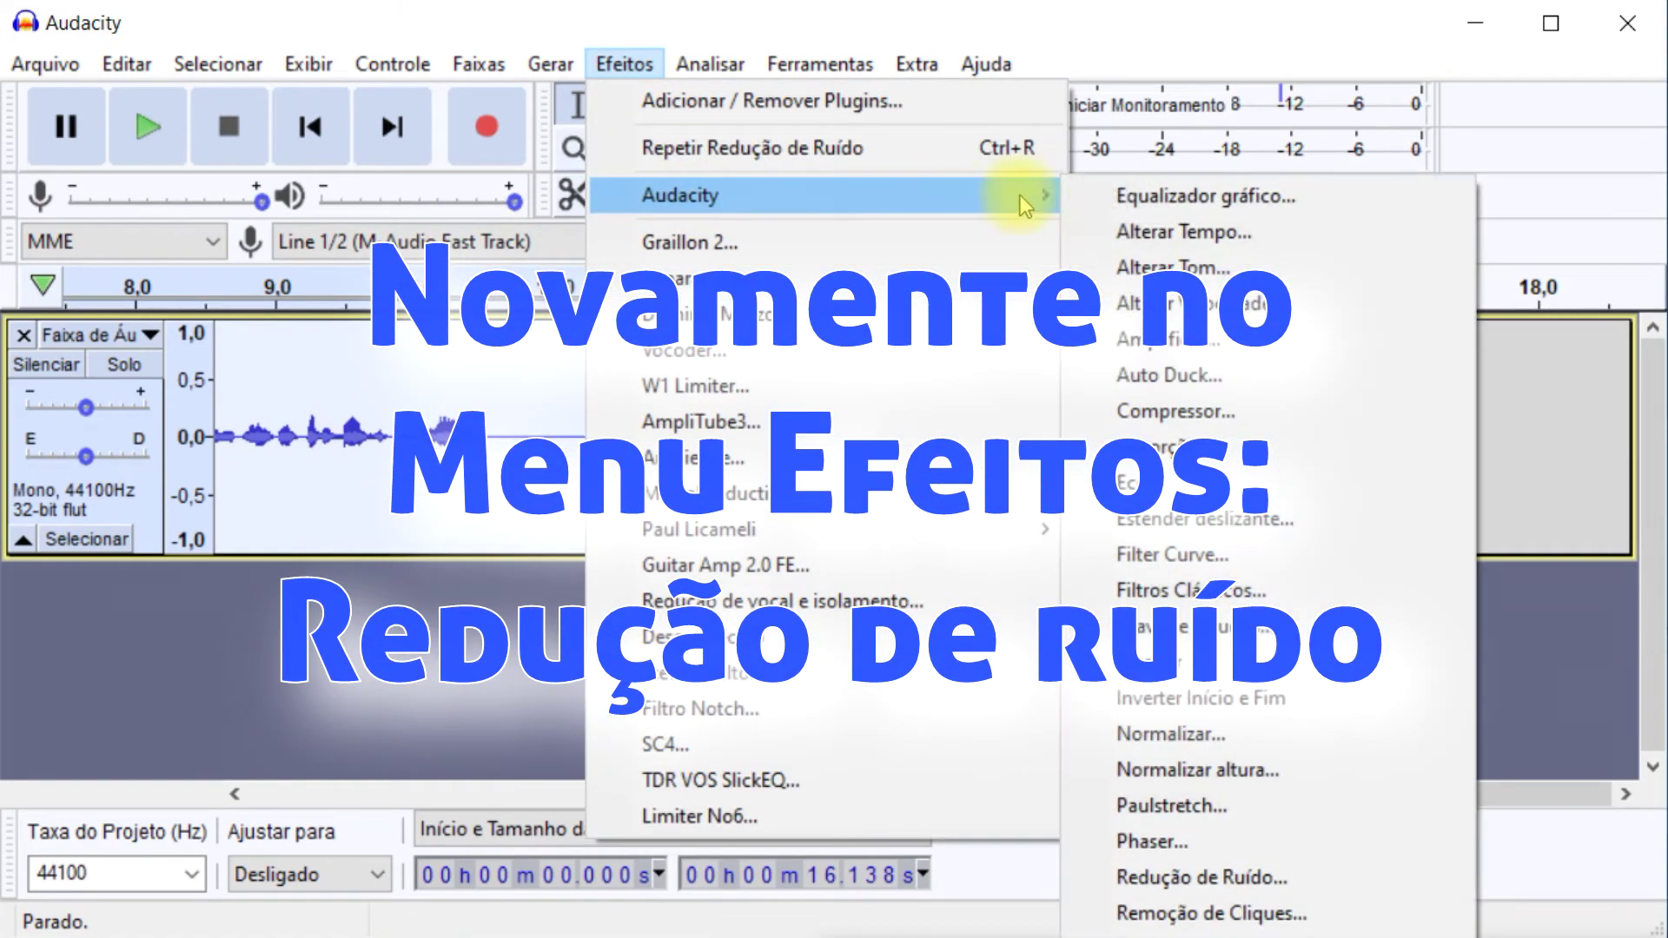
left_click(1325, 881)
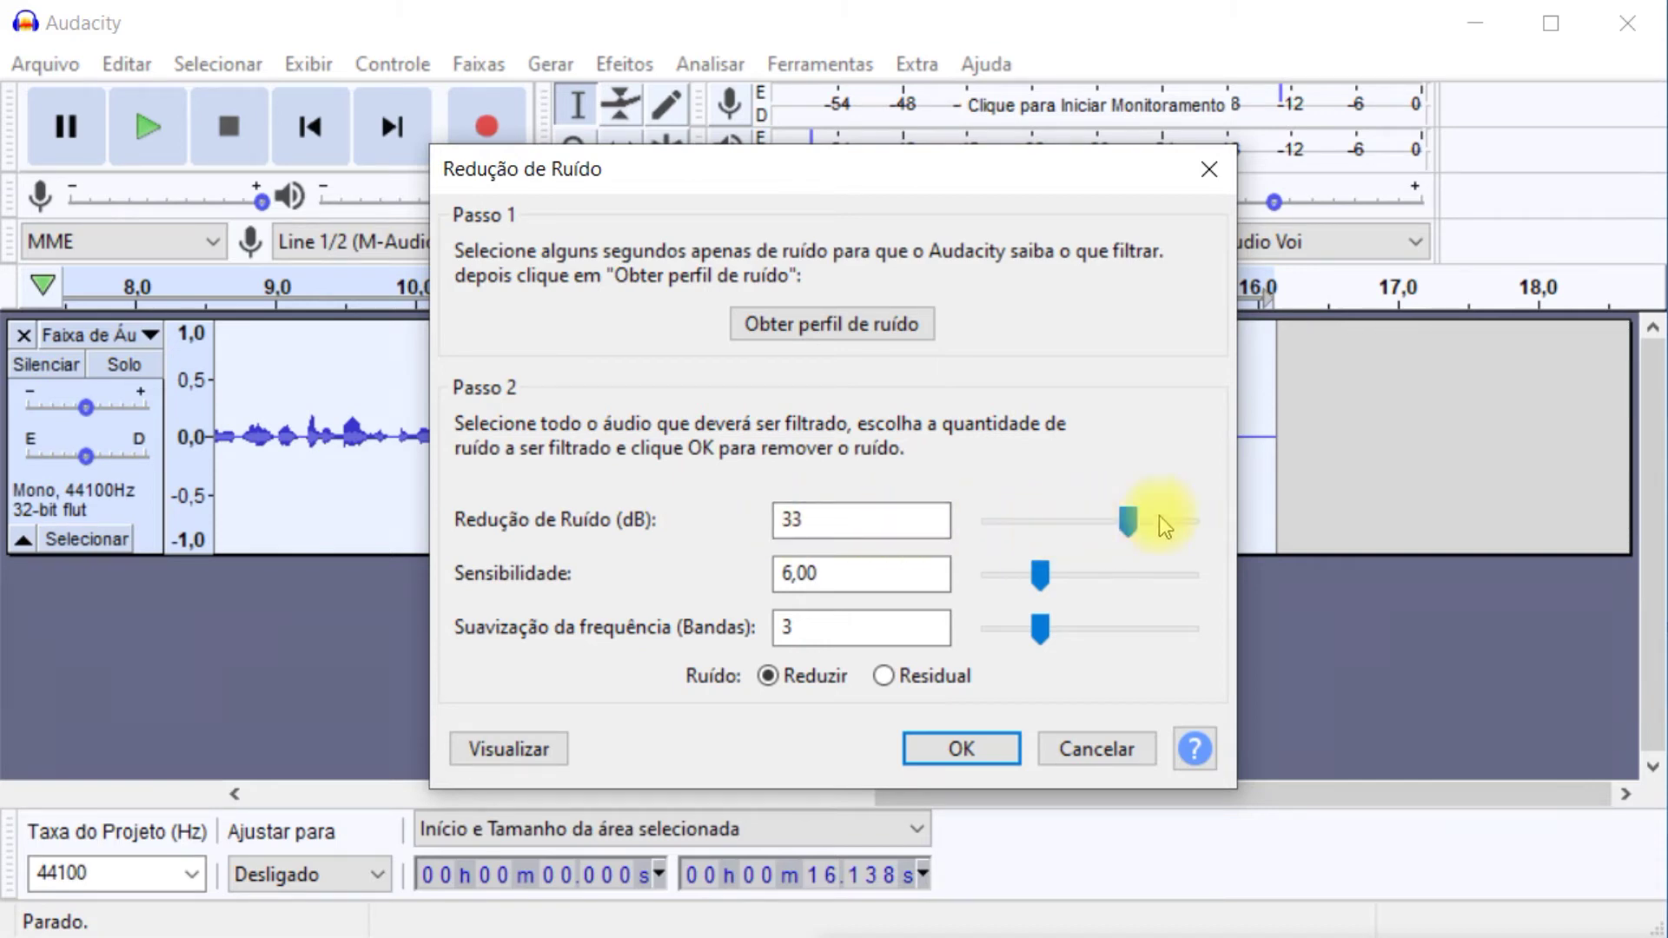
left_click(993, 747)
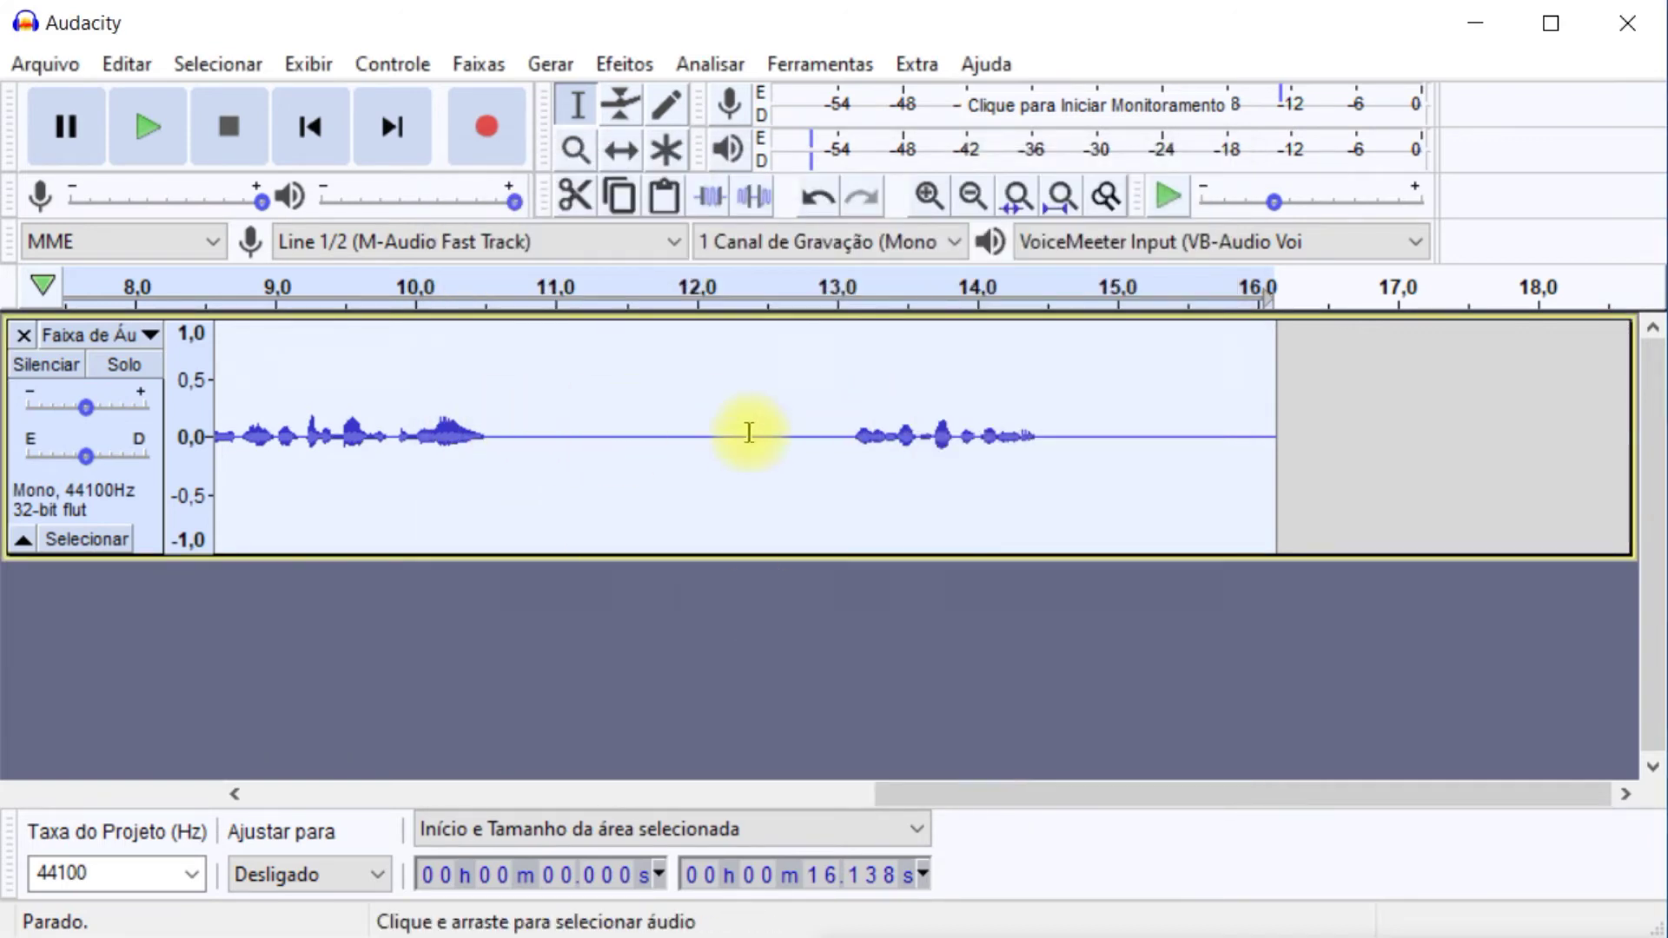
- Play the noise-reduced track from about 11 s and again from about 9 s to check the silent pause
left_click(562, 445)
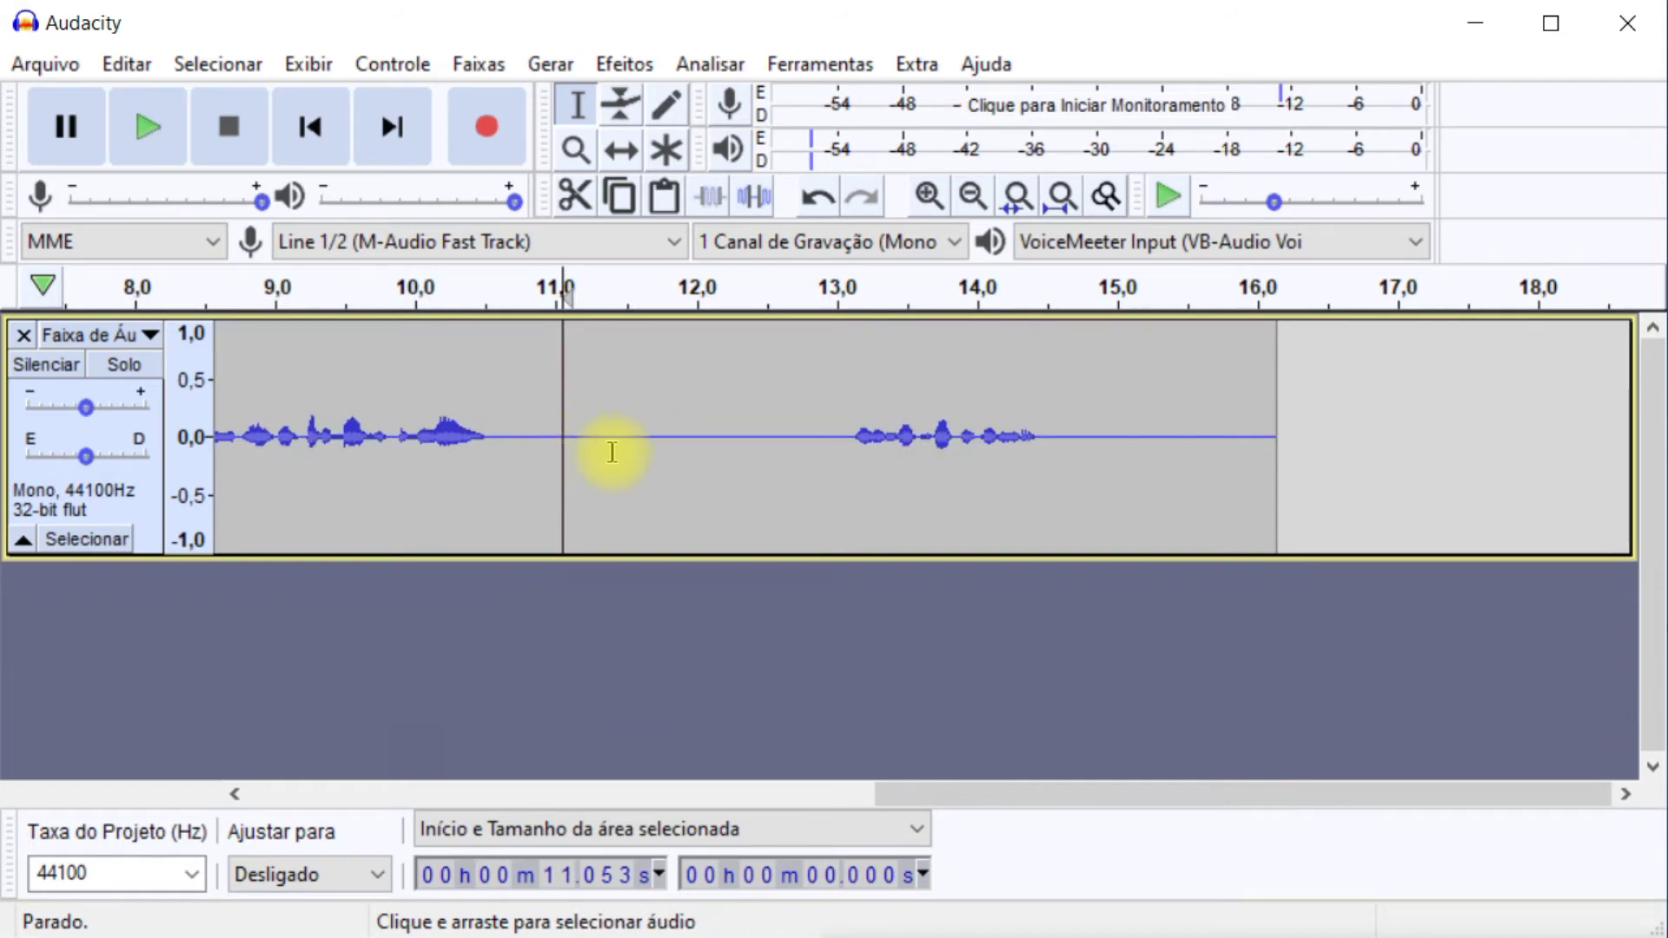
key("space")
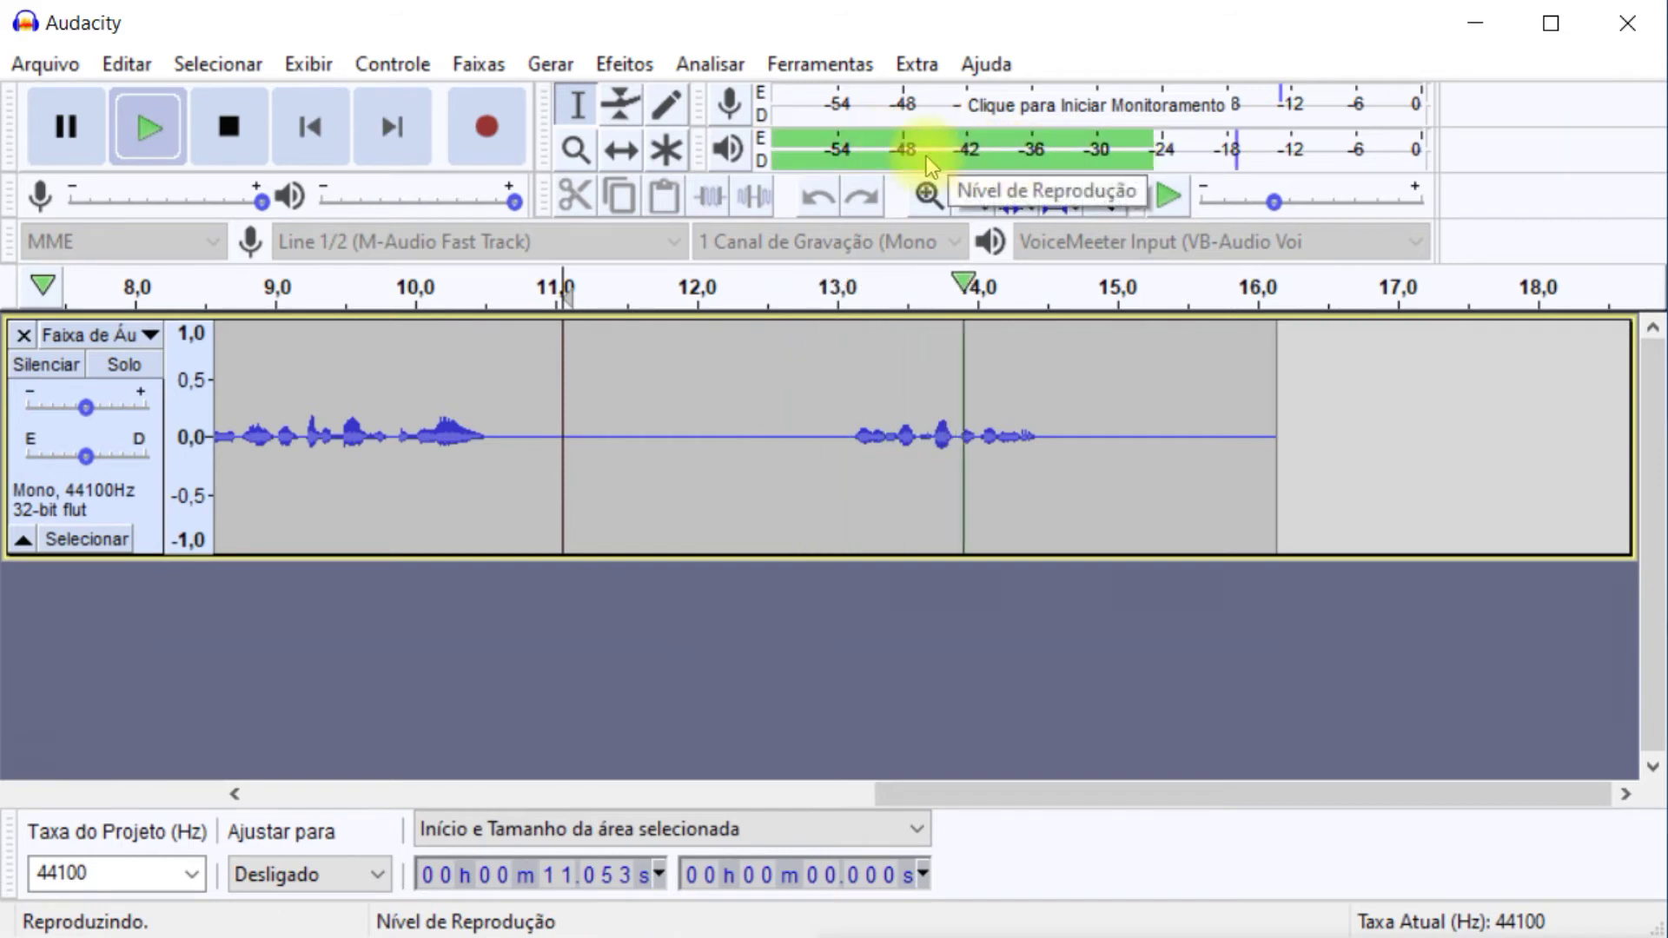
key("space")
left_click(269, 435)
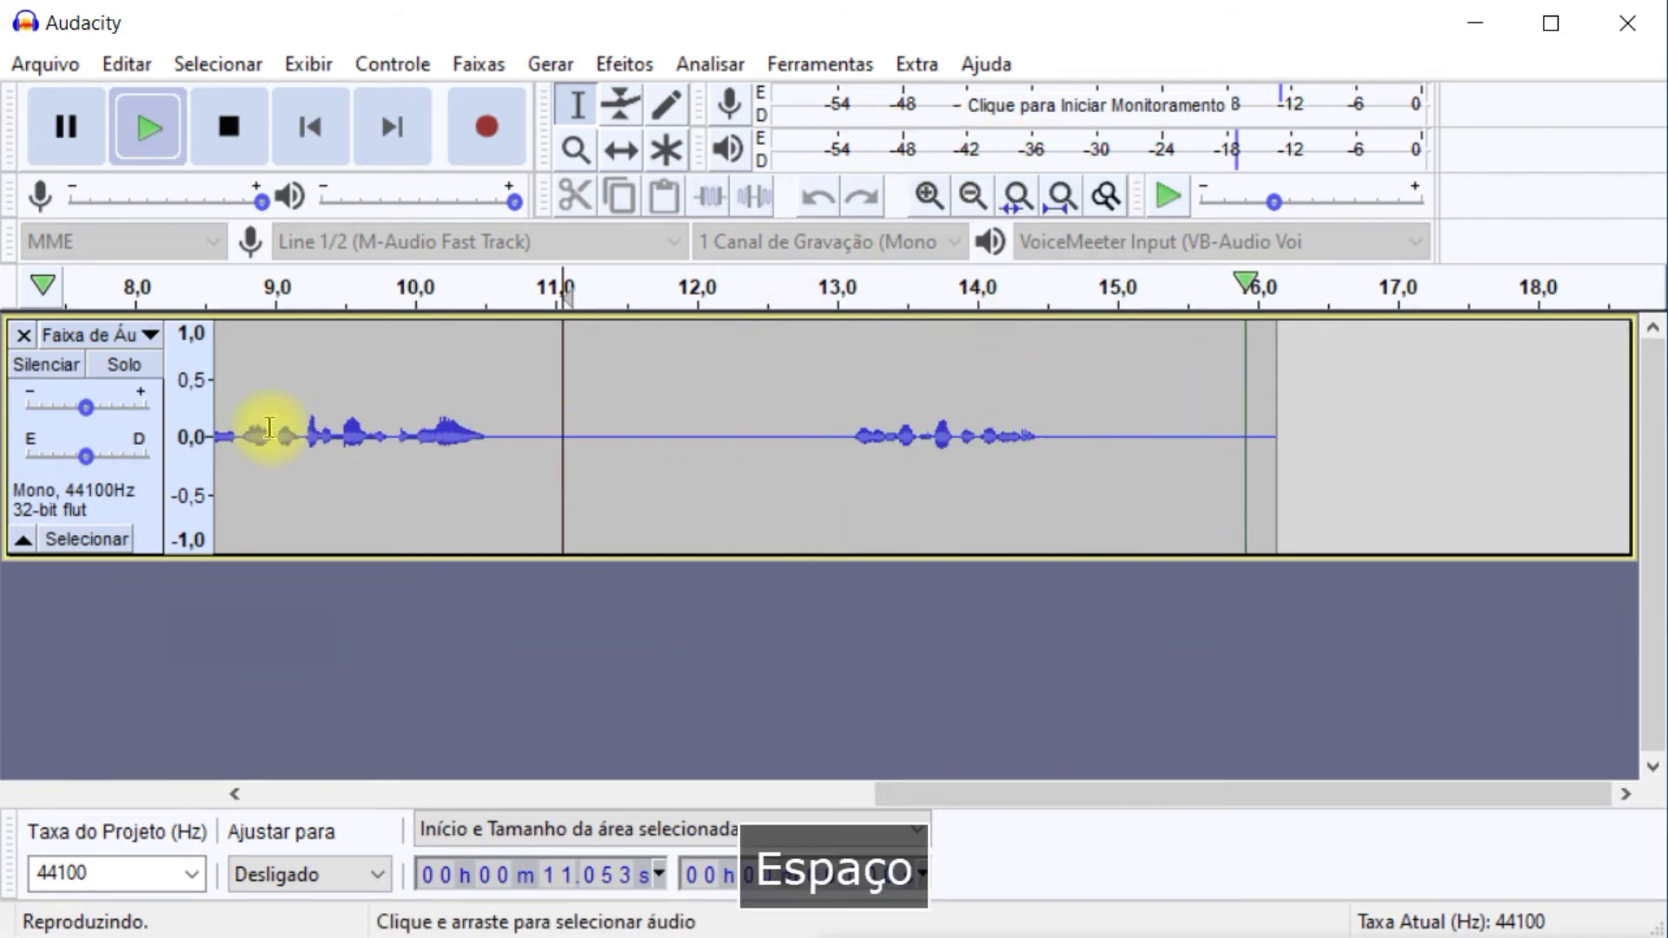
key("space")
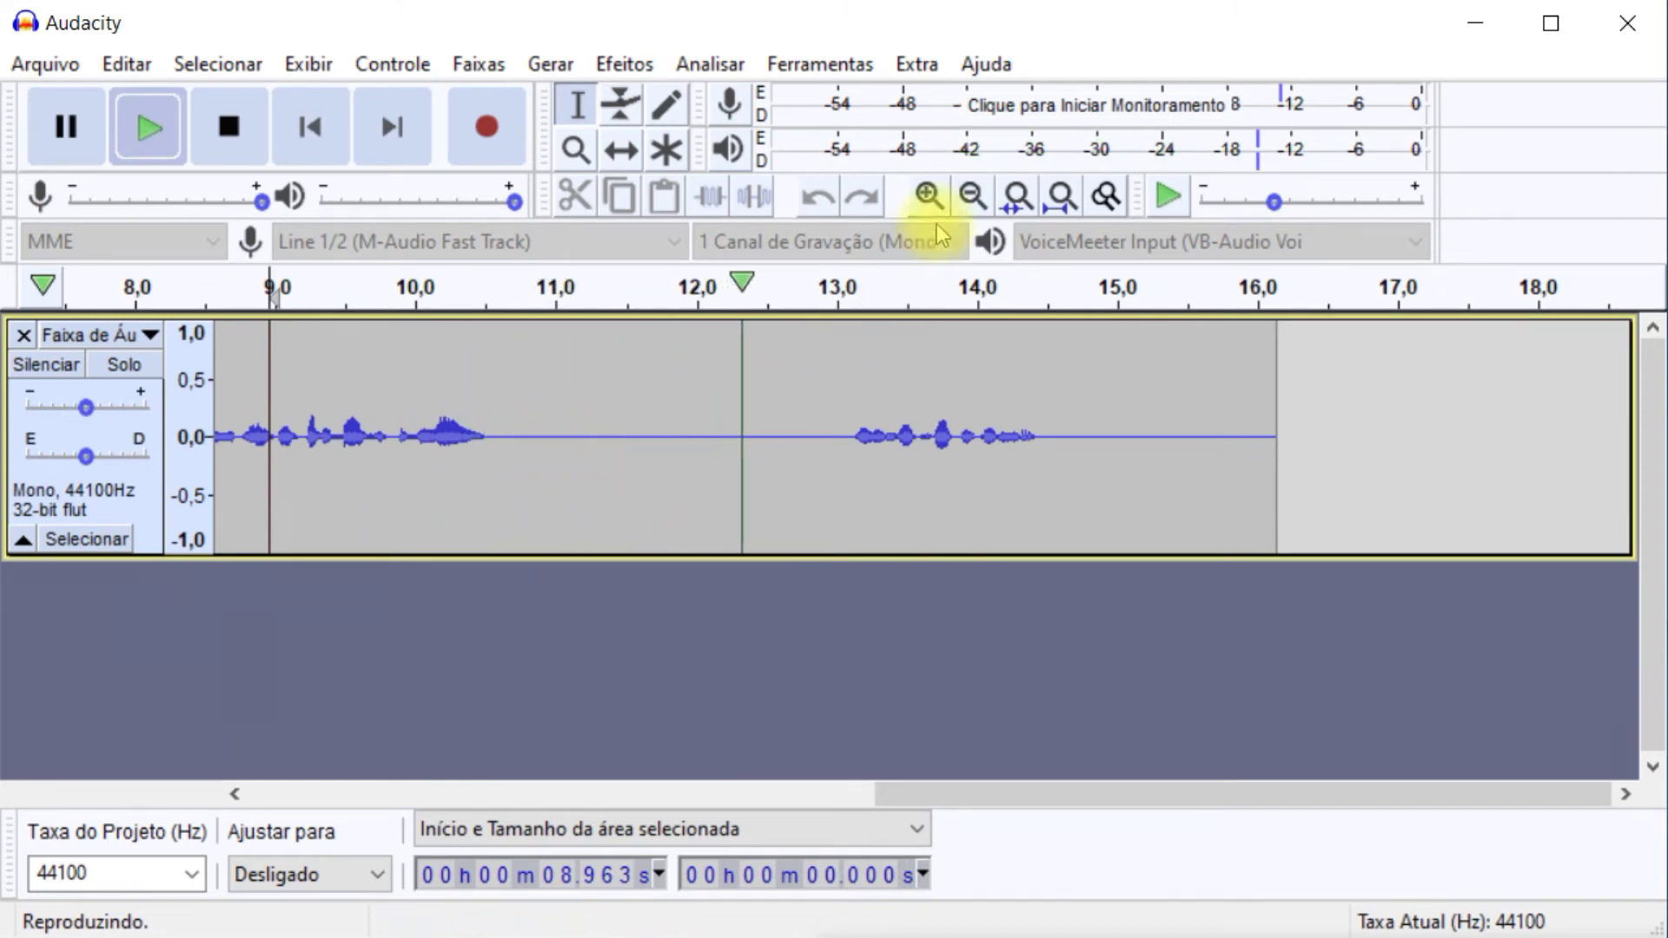
key("space")
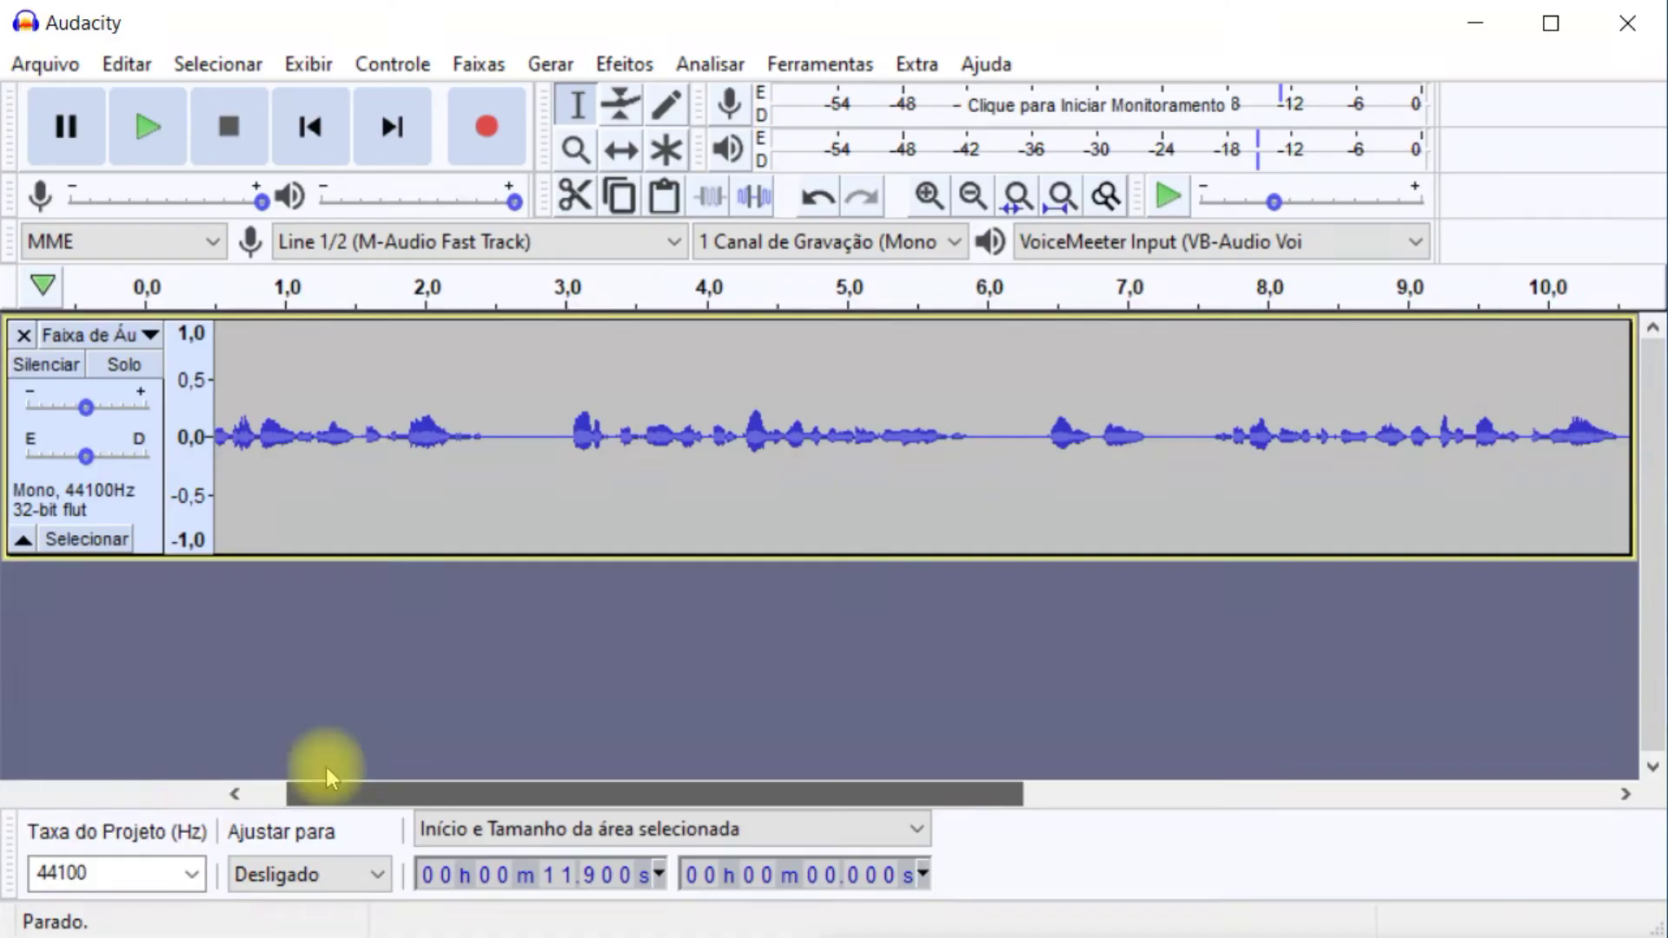
- Delete about 0.24 s of silence at the very start of the track, before the first phrase
left_click_drag(326, 770, 203, 795)
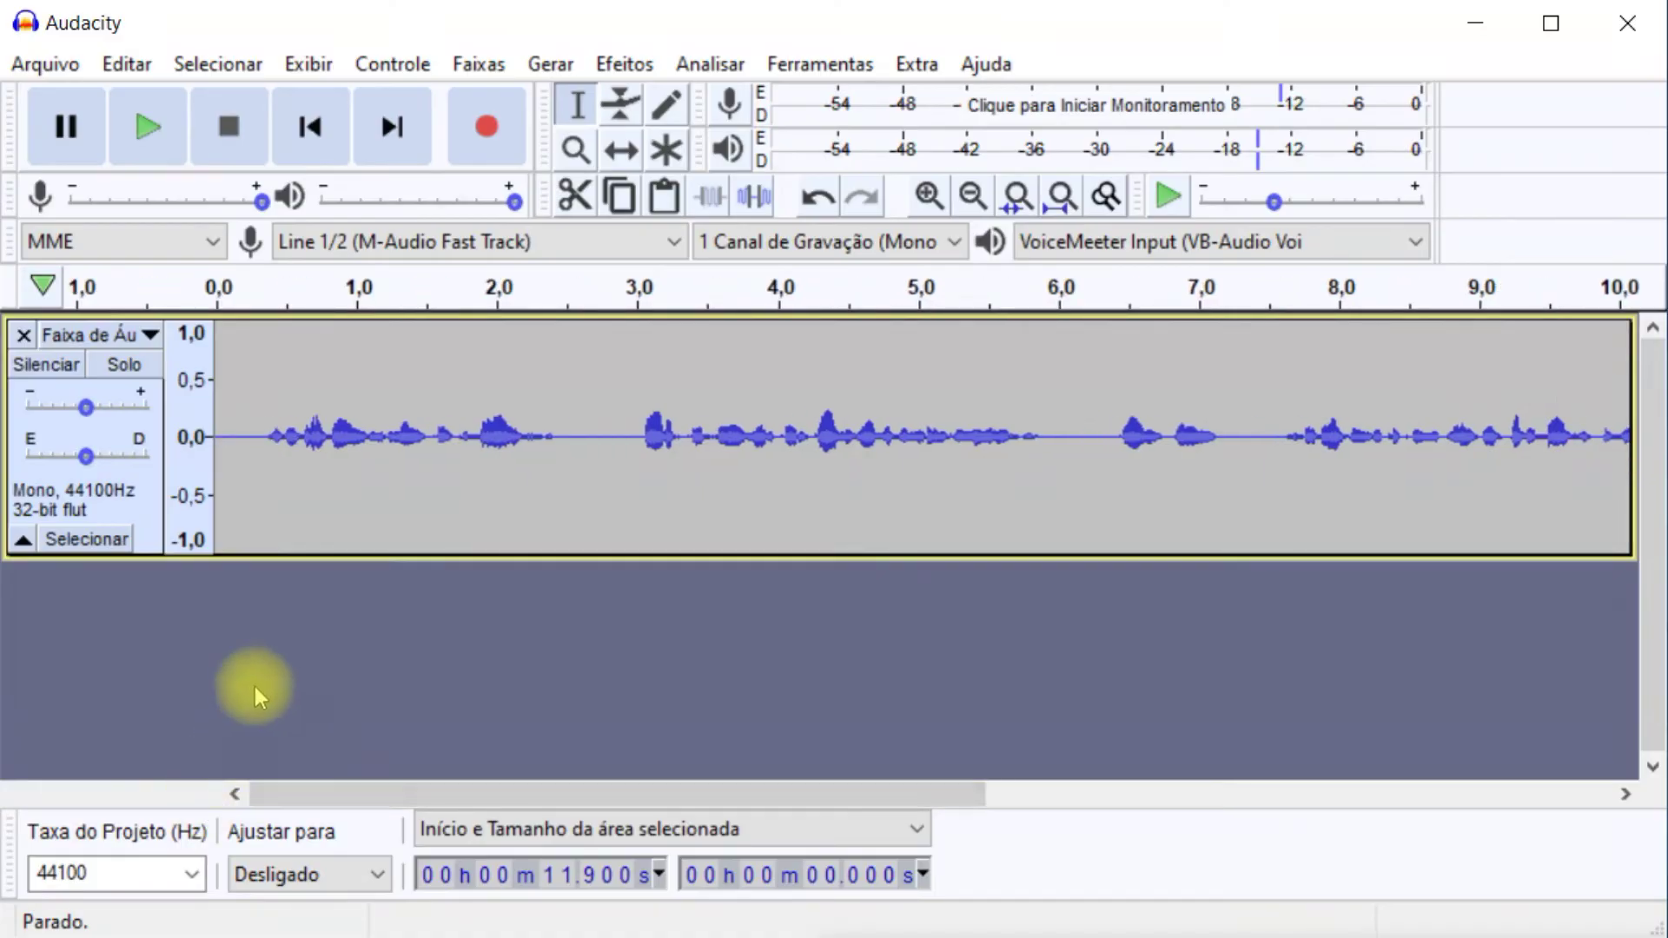
left_click(250, 431)
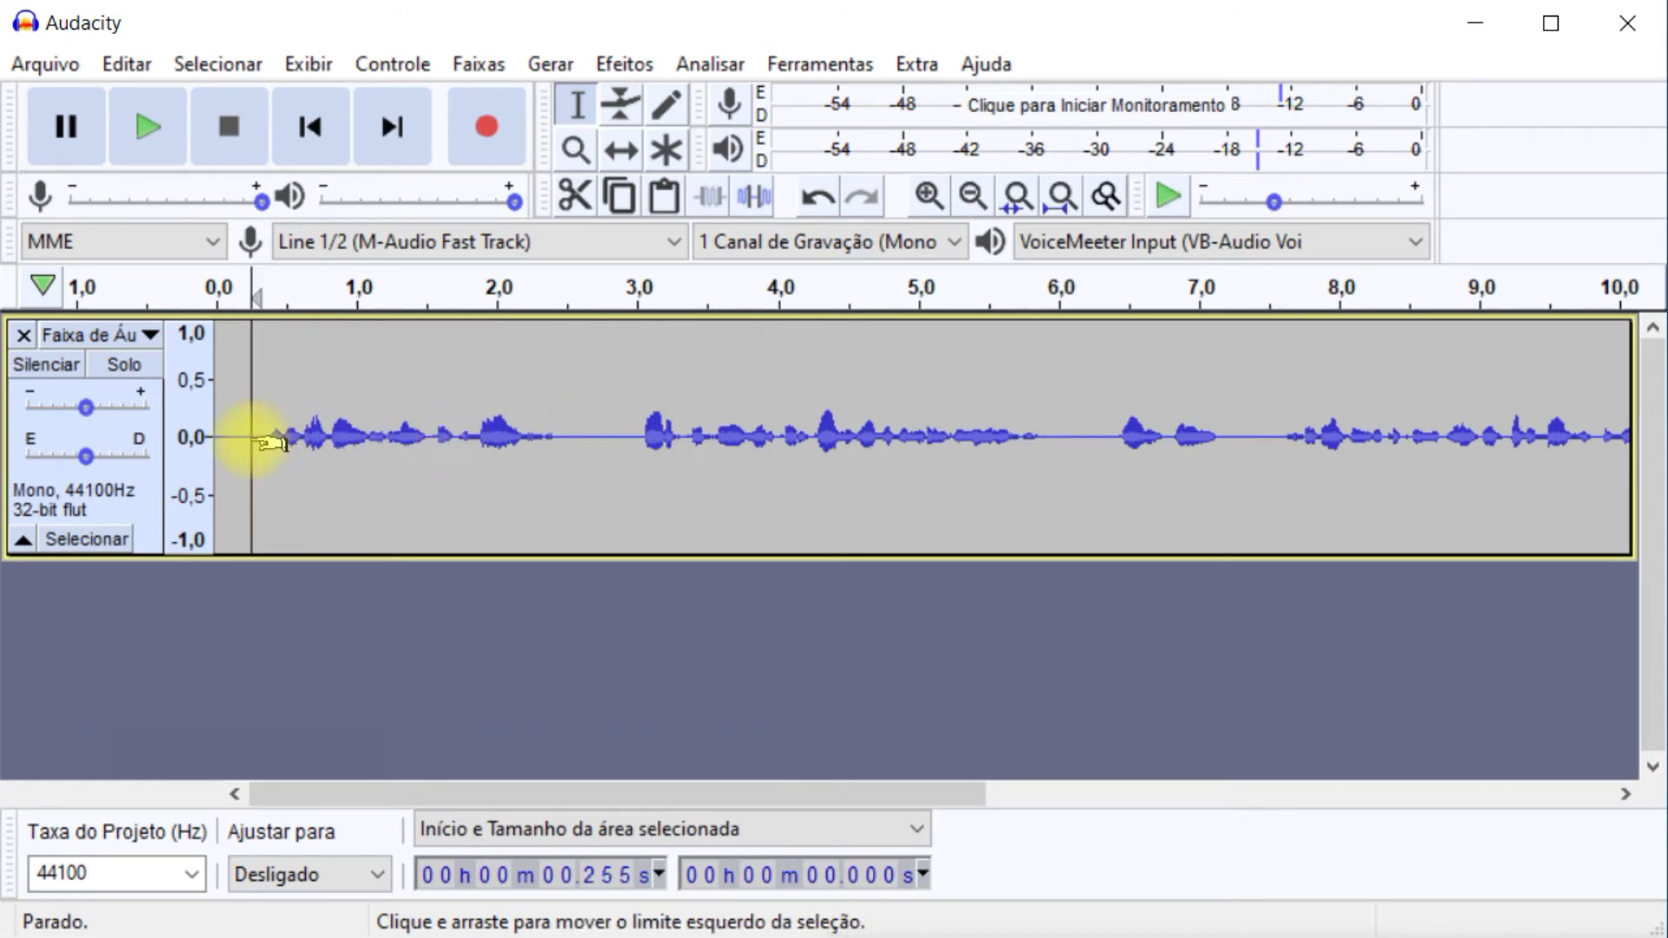
left_click_drag(248, 422, 206, 474)
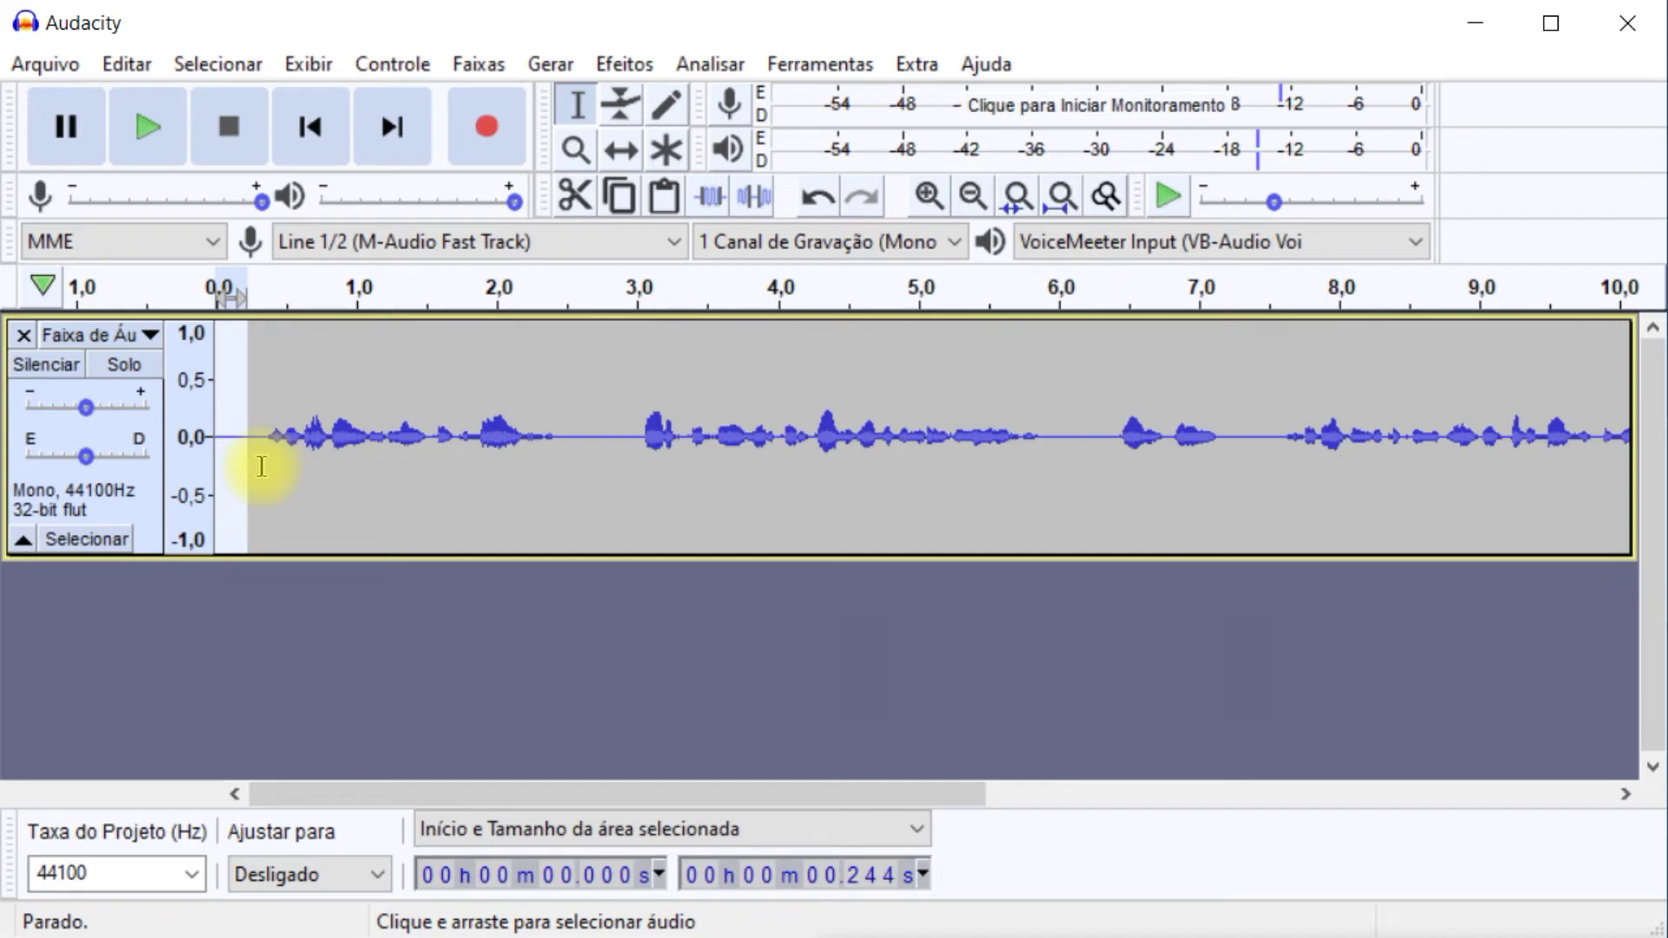
key("Delete")
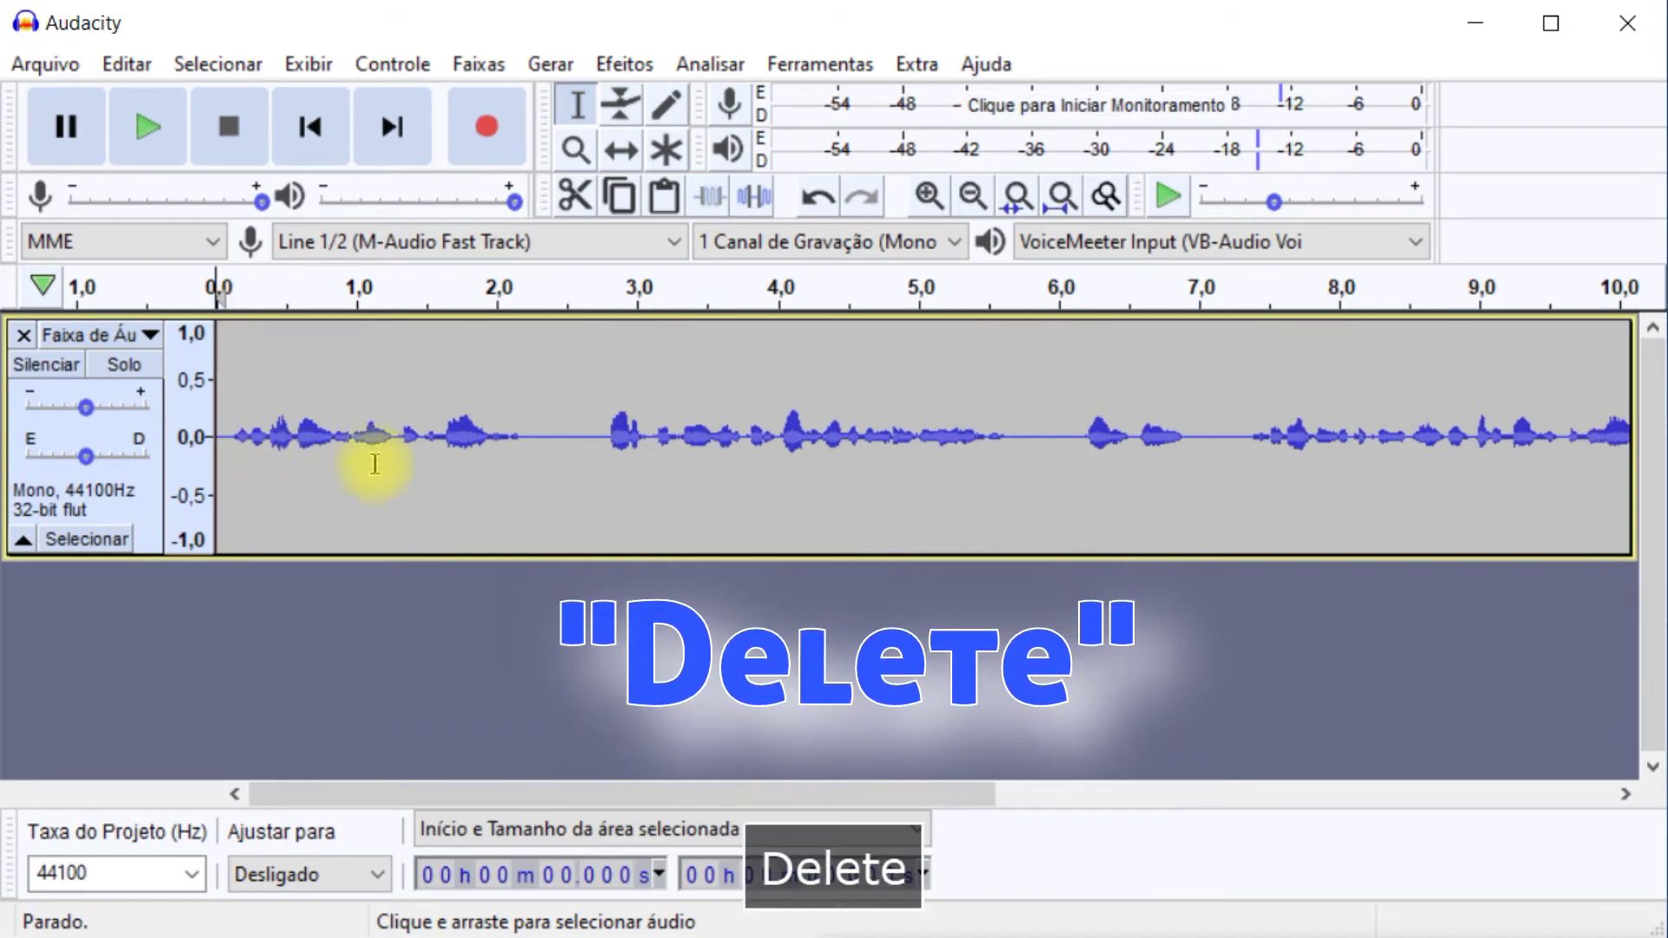
left_click(536, 440)
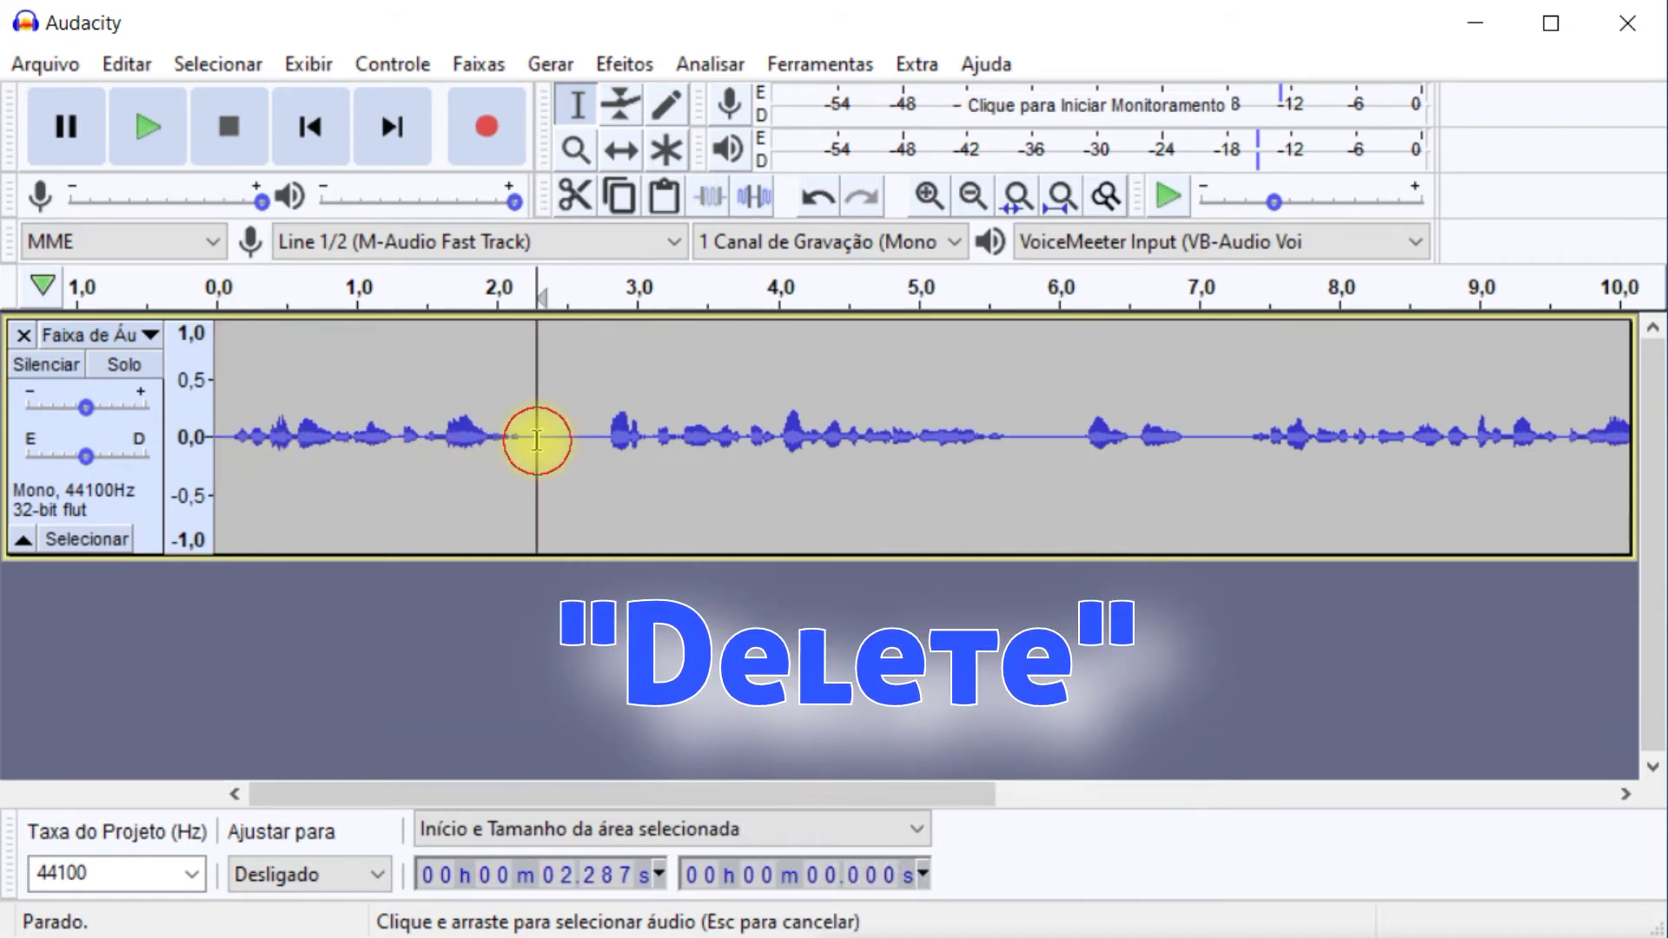
left_click_drag(536, 438, 610, 439)
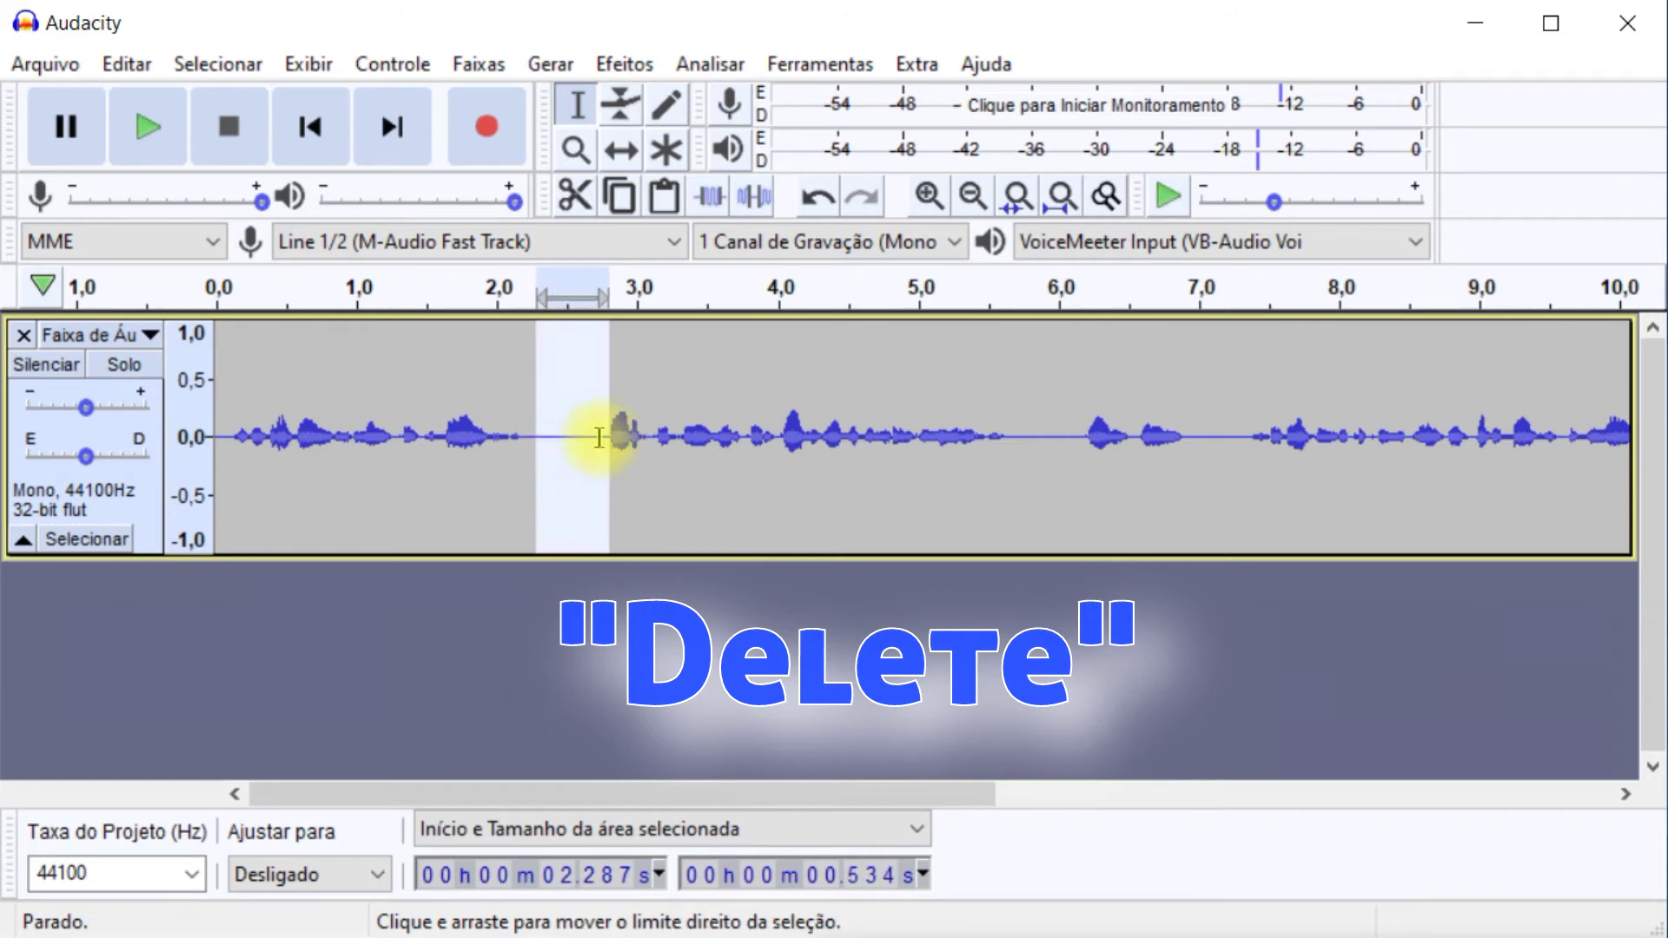
left_click(599, 436)
- Play the track from about 2.67 s and delete the unwanted phrase, about 3.32 s long, starting at about 2.73 s
left_click(590, 436)
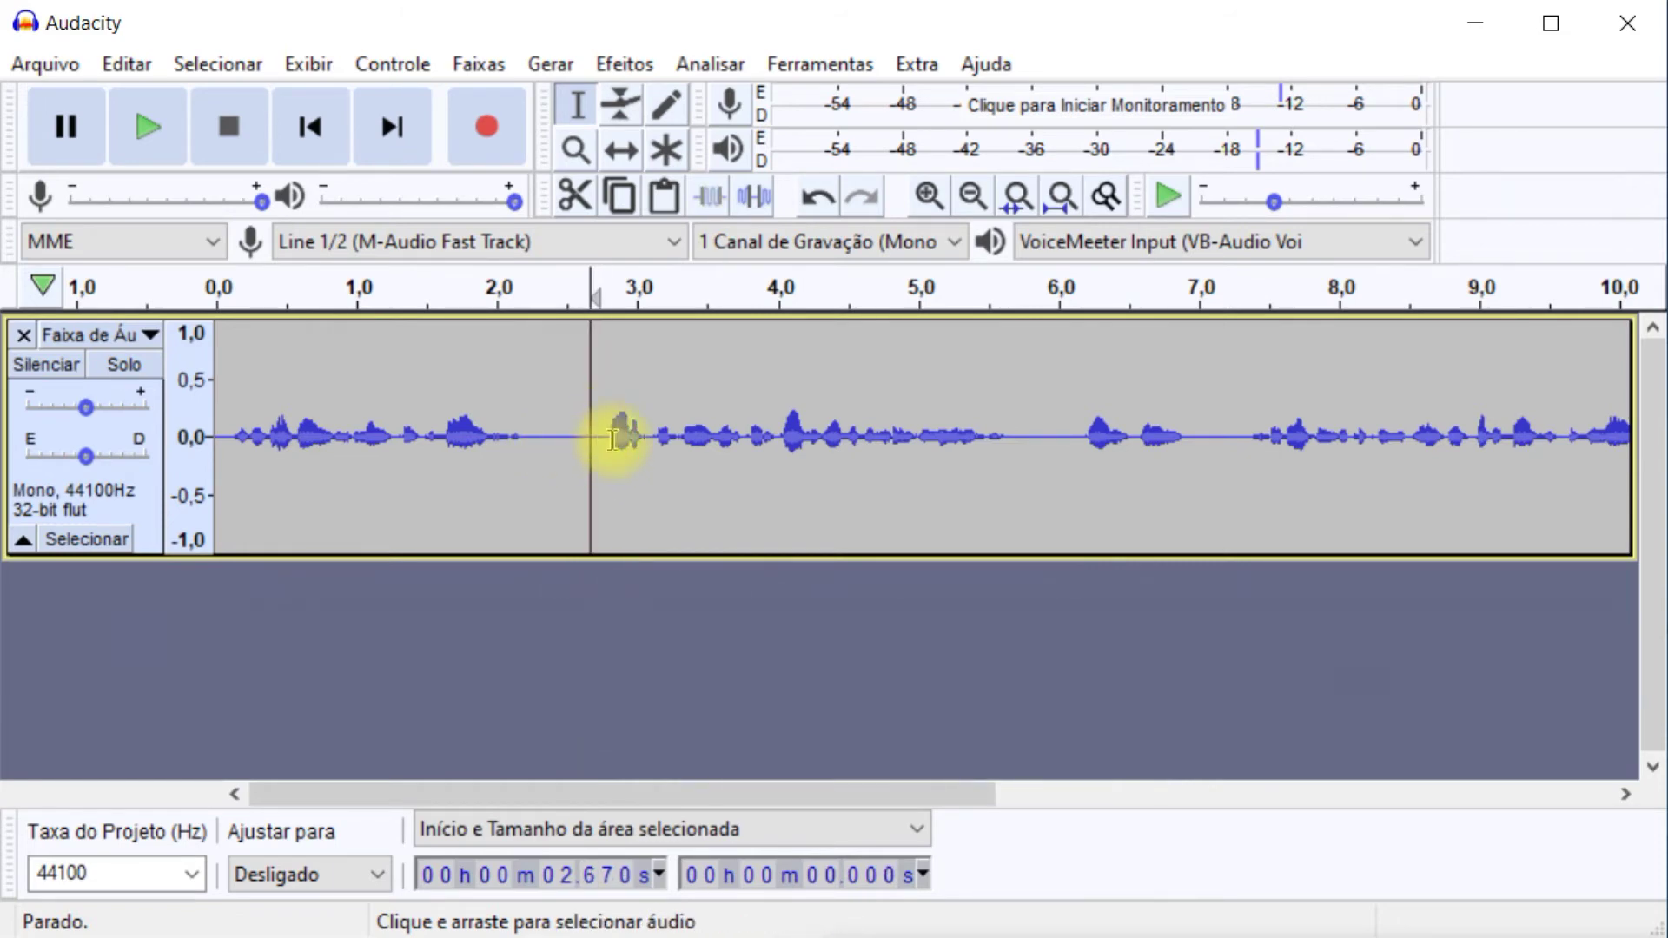
key("space")
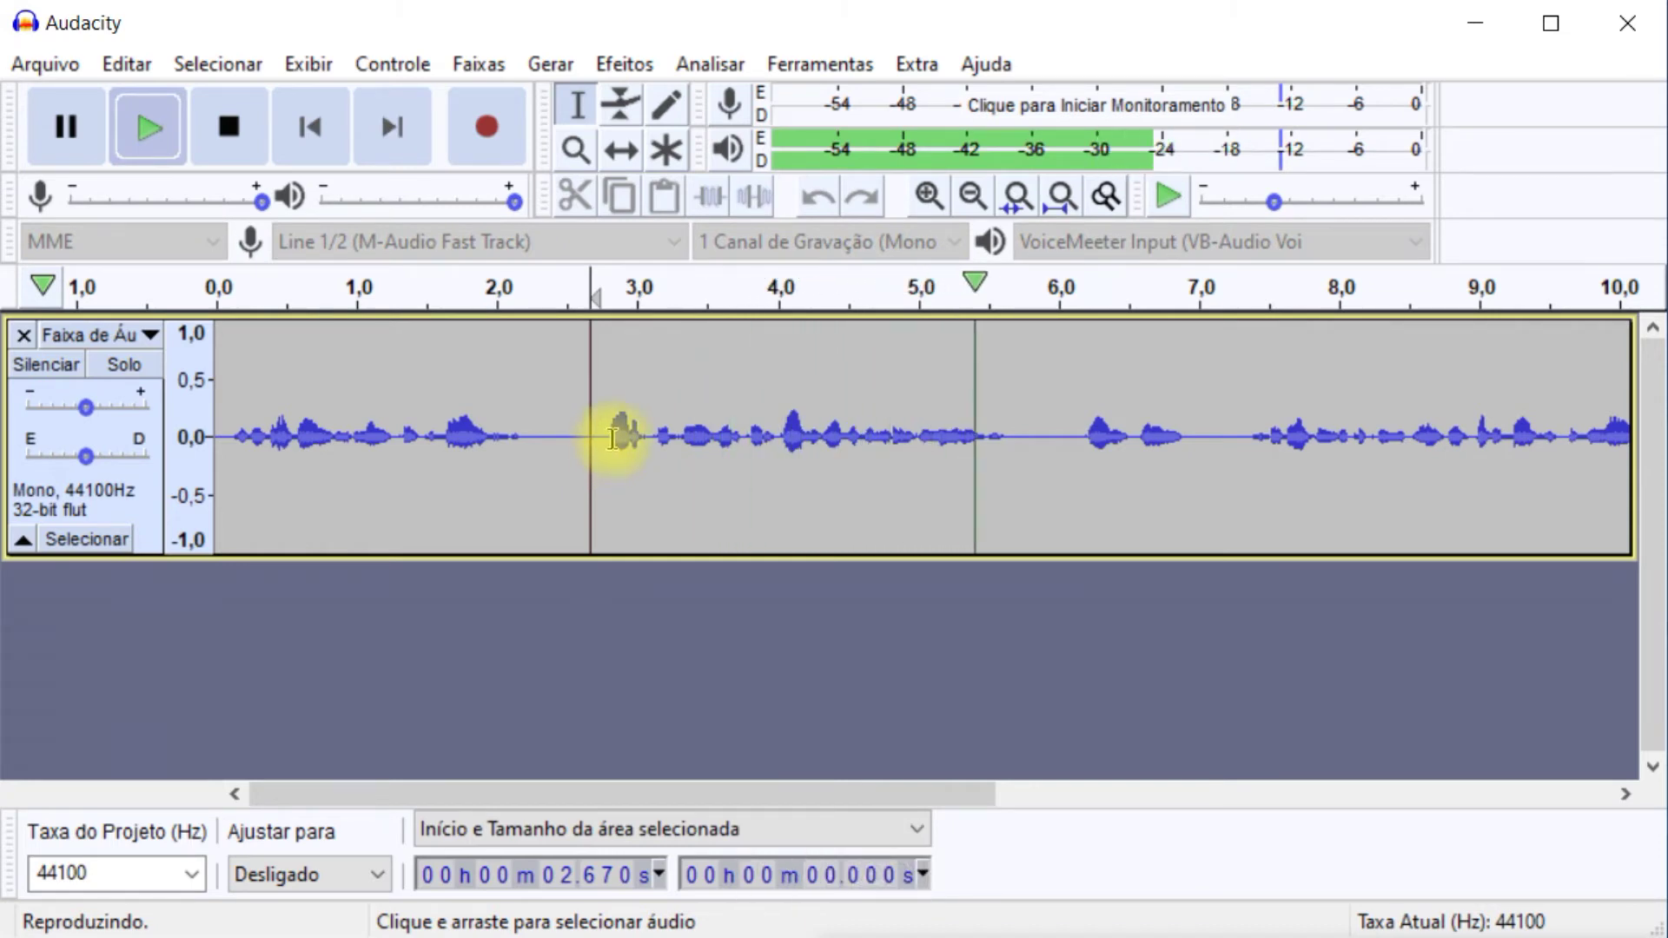
key("space")
key("space")
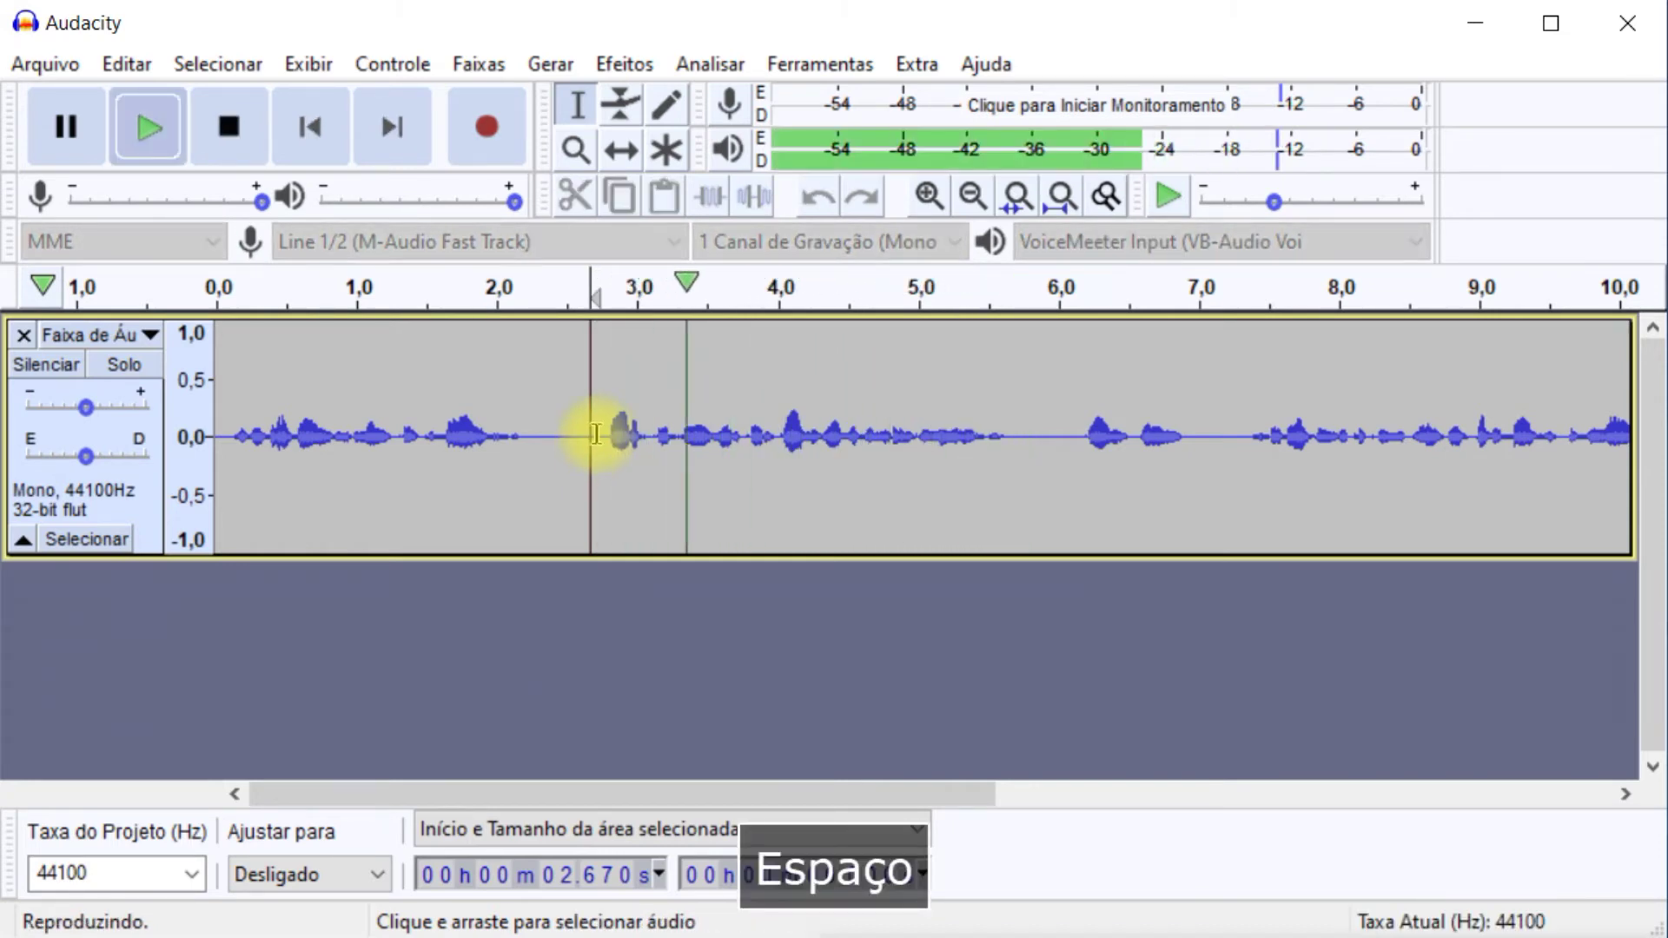
key("space")
left_click_drag(600, 434, 1062, 456)
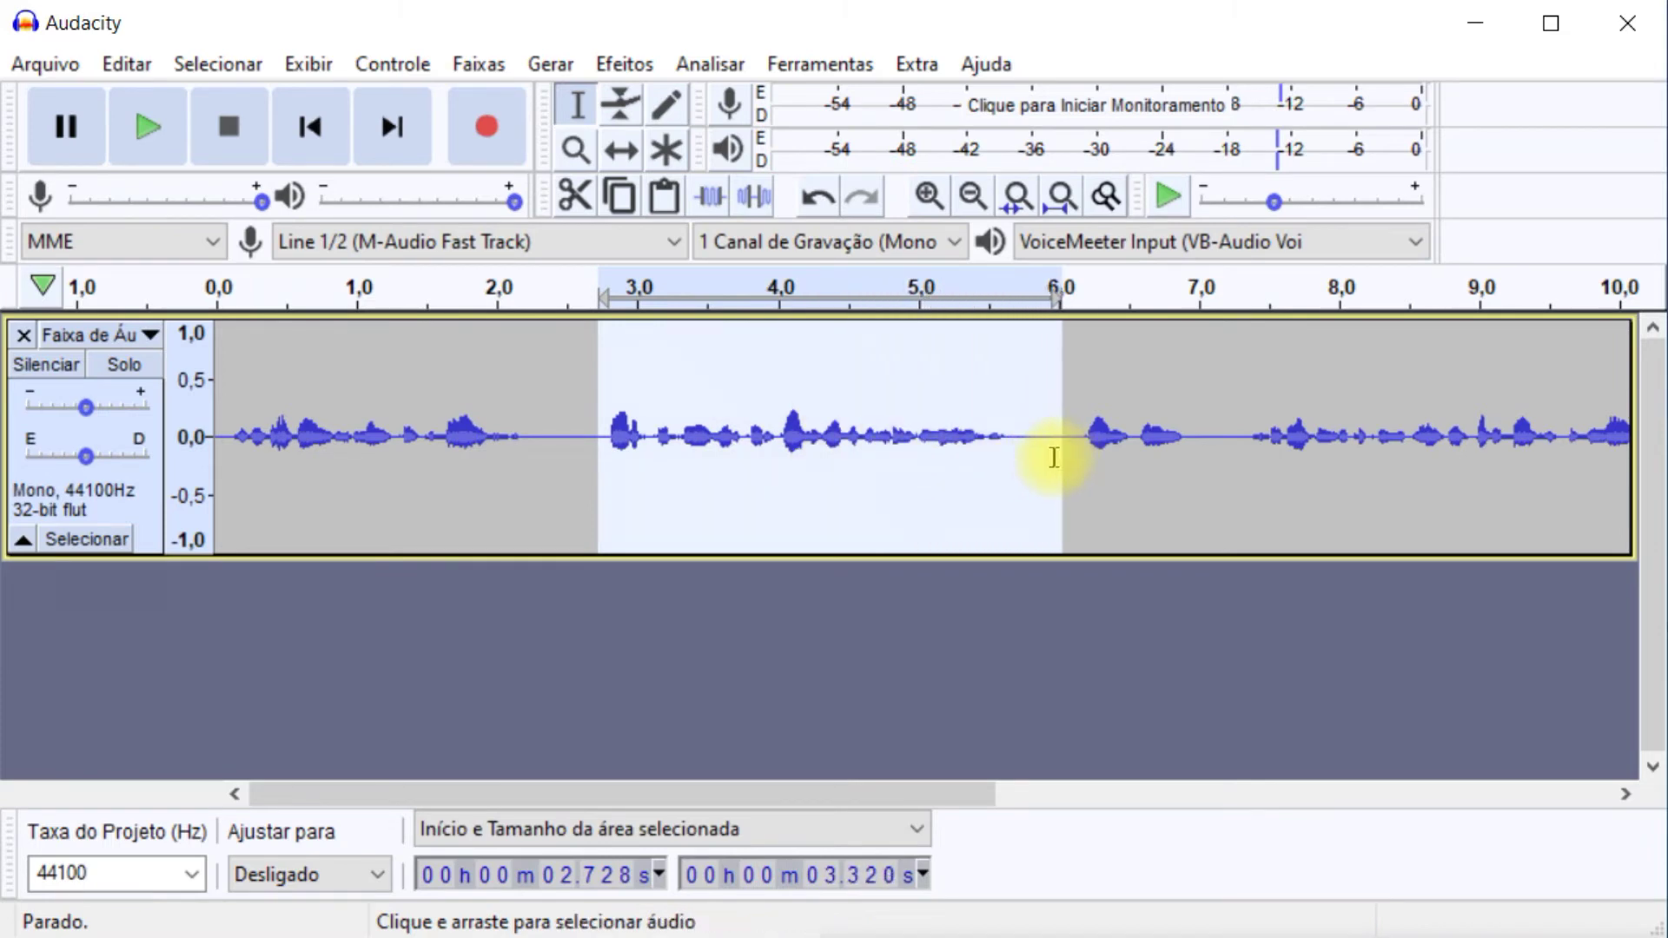
key("Delete")
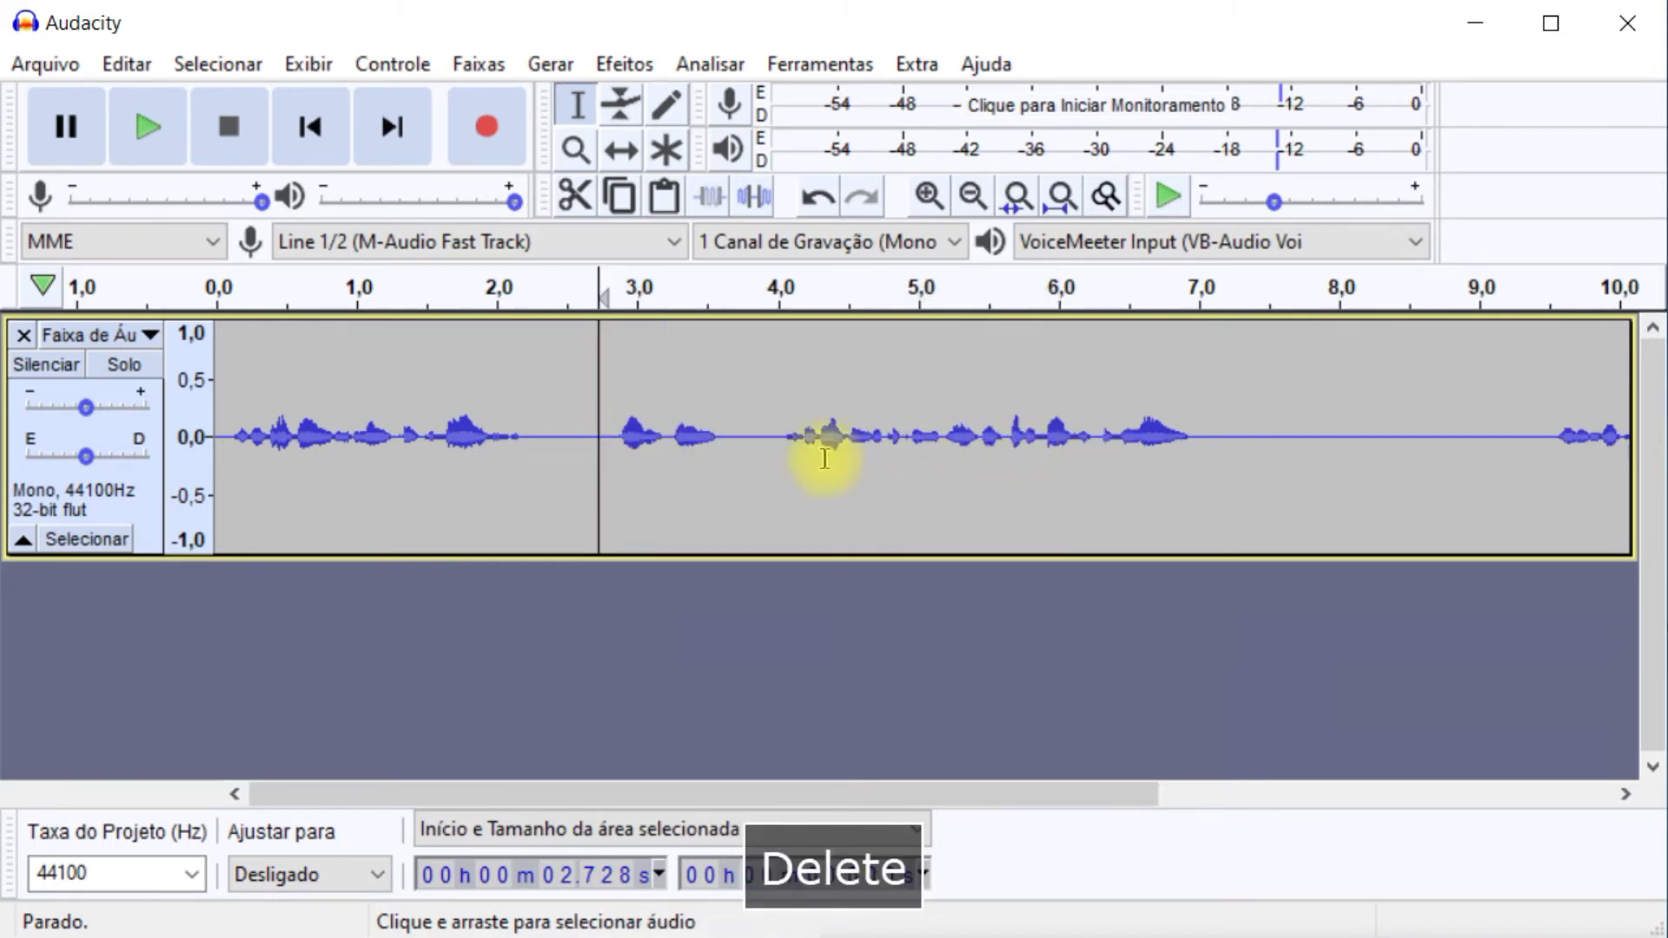
- Silence the next short phrase with Silenciar Áudio, covering about 1.32 s from about 2.62 s while keeping its duration
left_click(746, 439)
left_click(594, 439)
left_click_drag(585, 437, 766, 445)
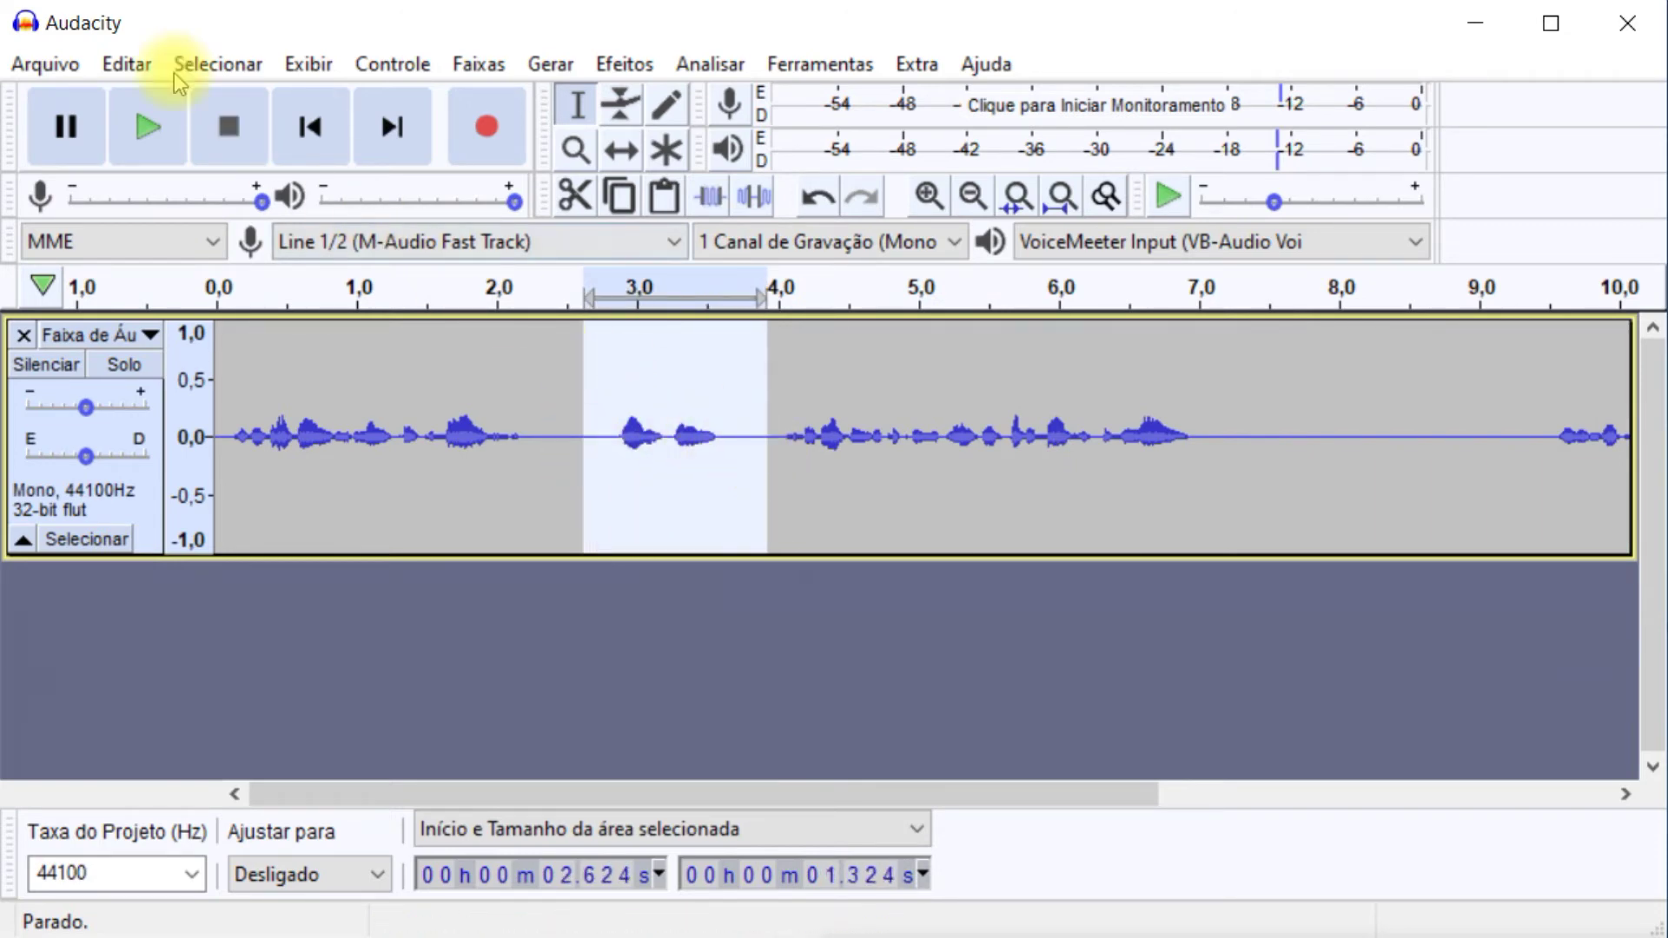
left_click(129, 70)
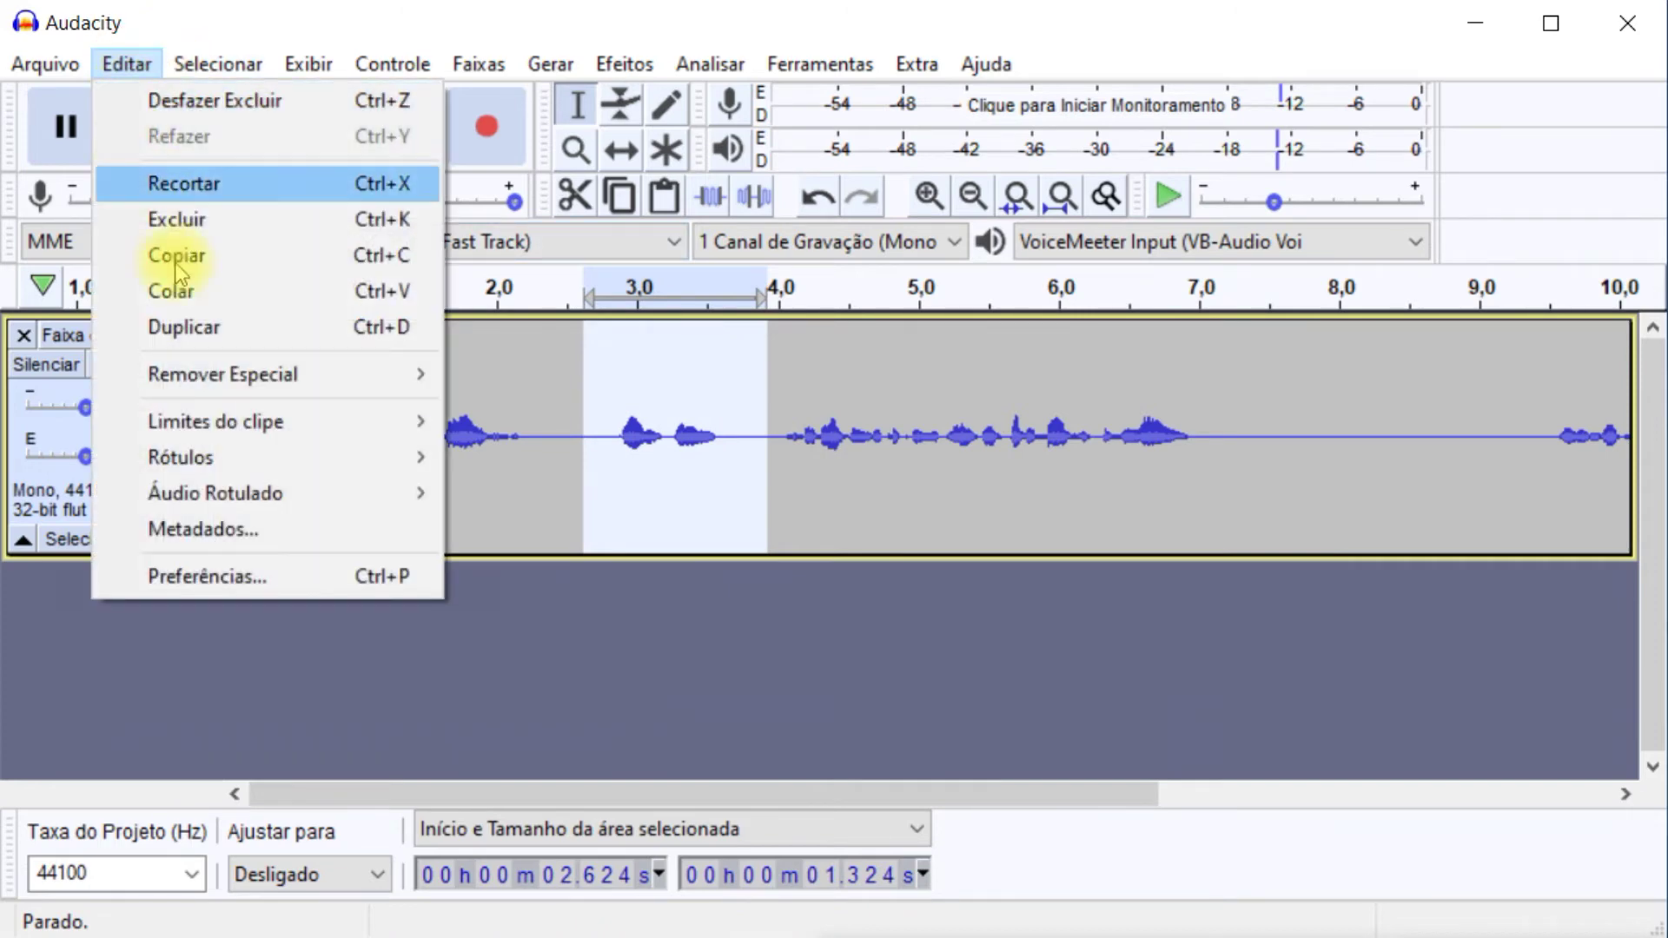
mouse_move(258, 374)
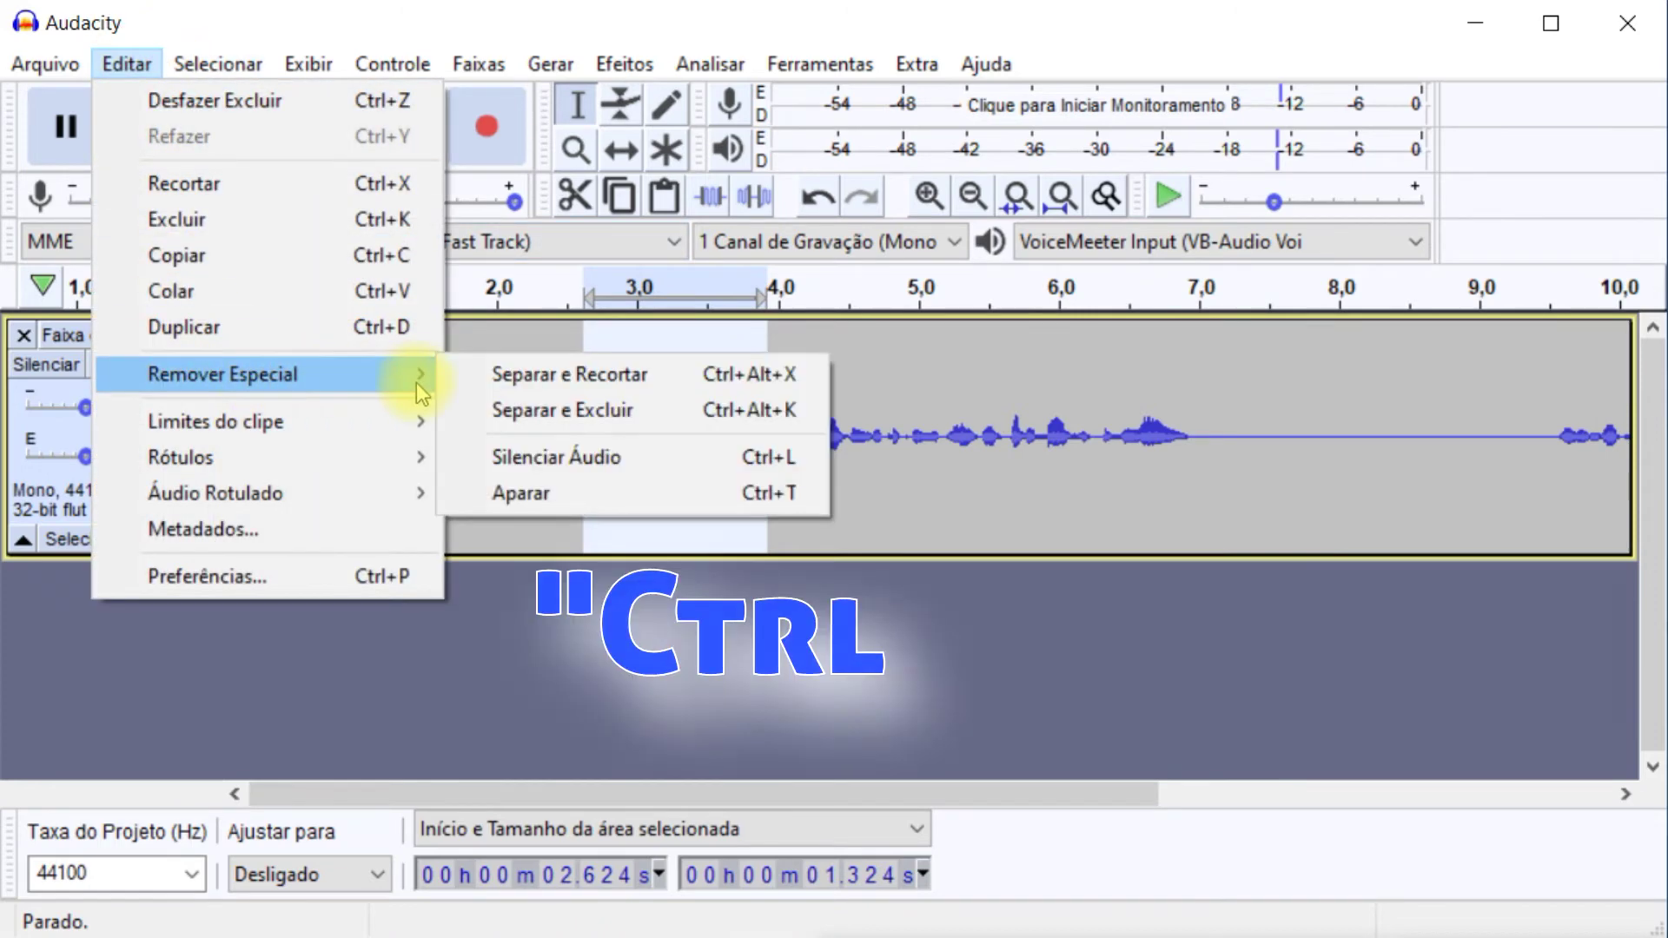
left_click(788, 457)
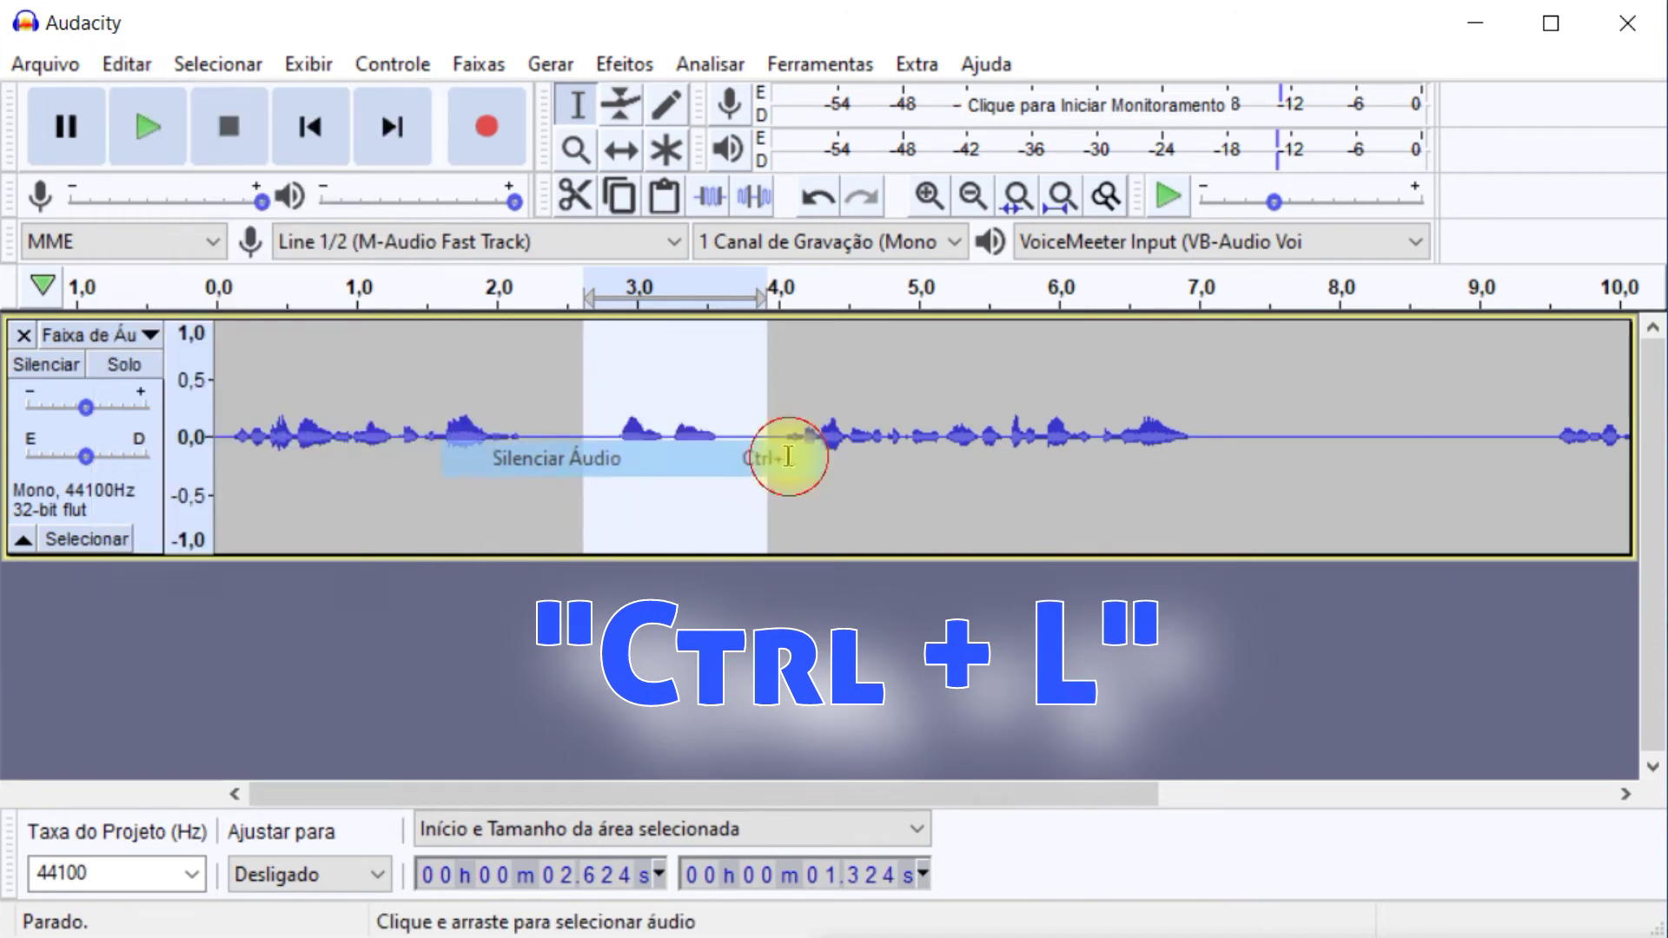
- Play the track from about 2.47 s to check the silenced passage
left_click(614, 437)
left_click(564, 430)
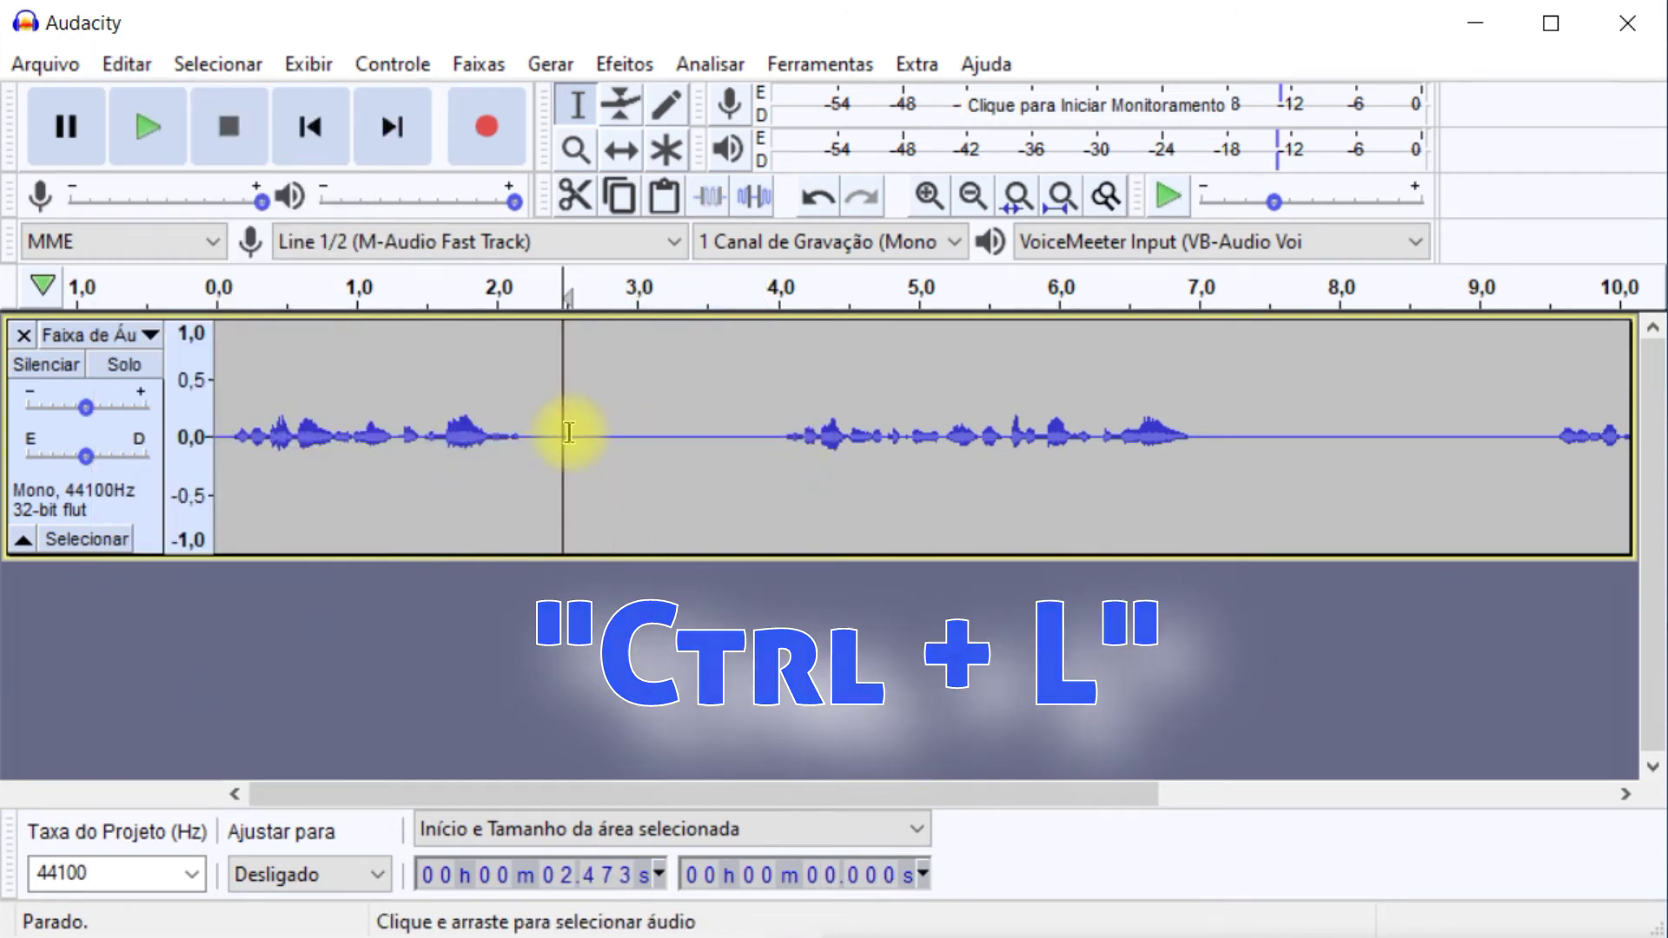
key("space")
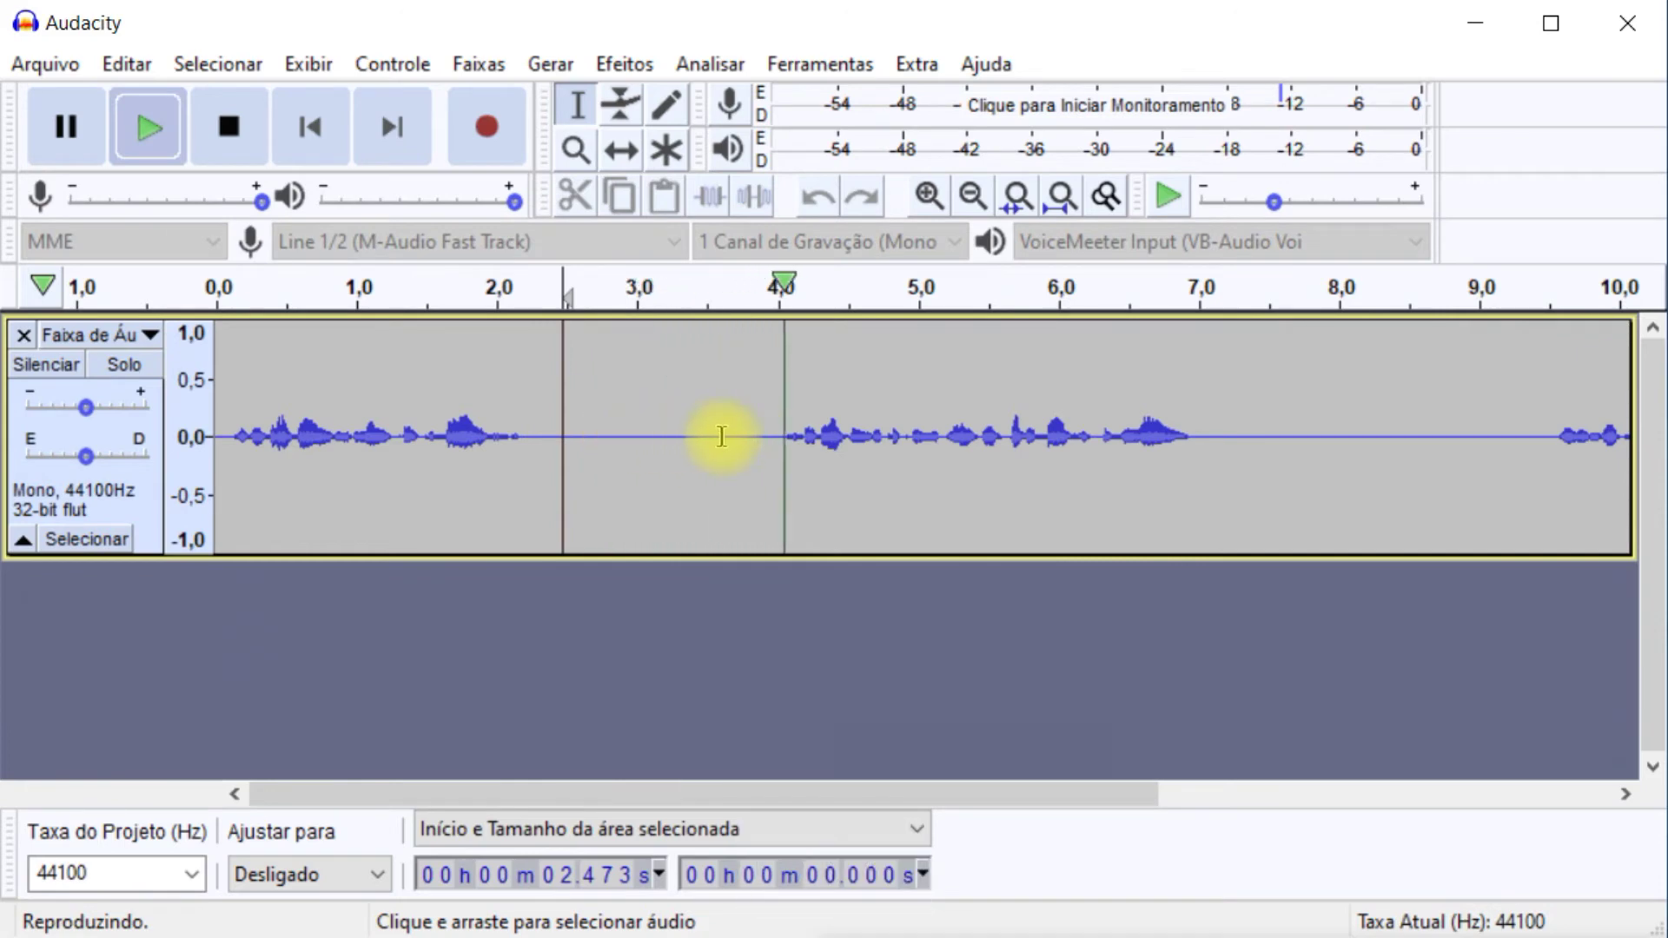
key("space")
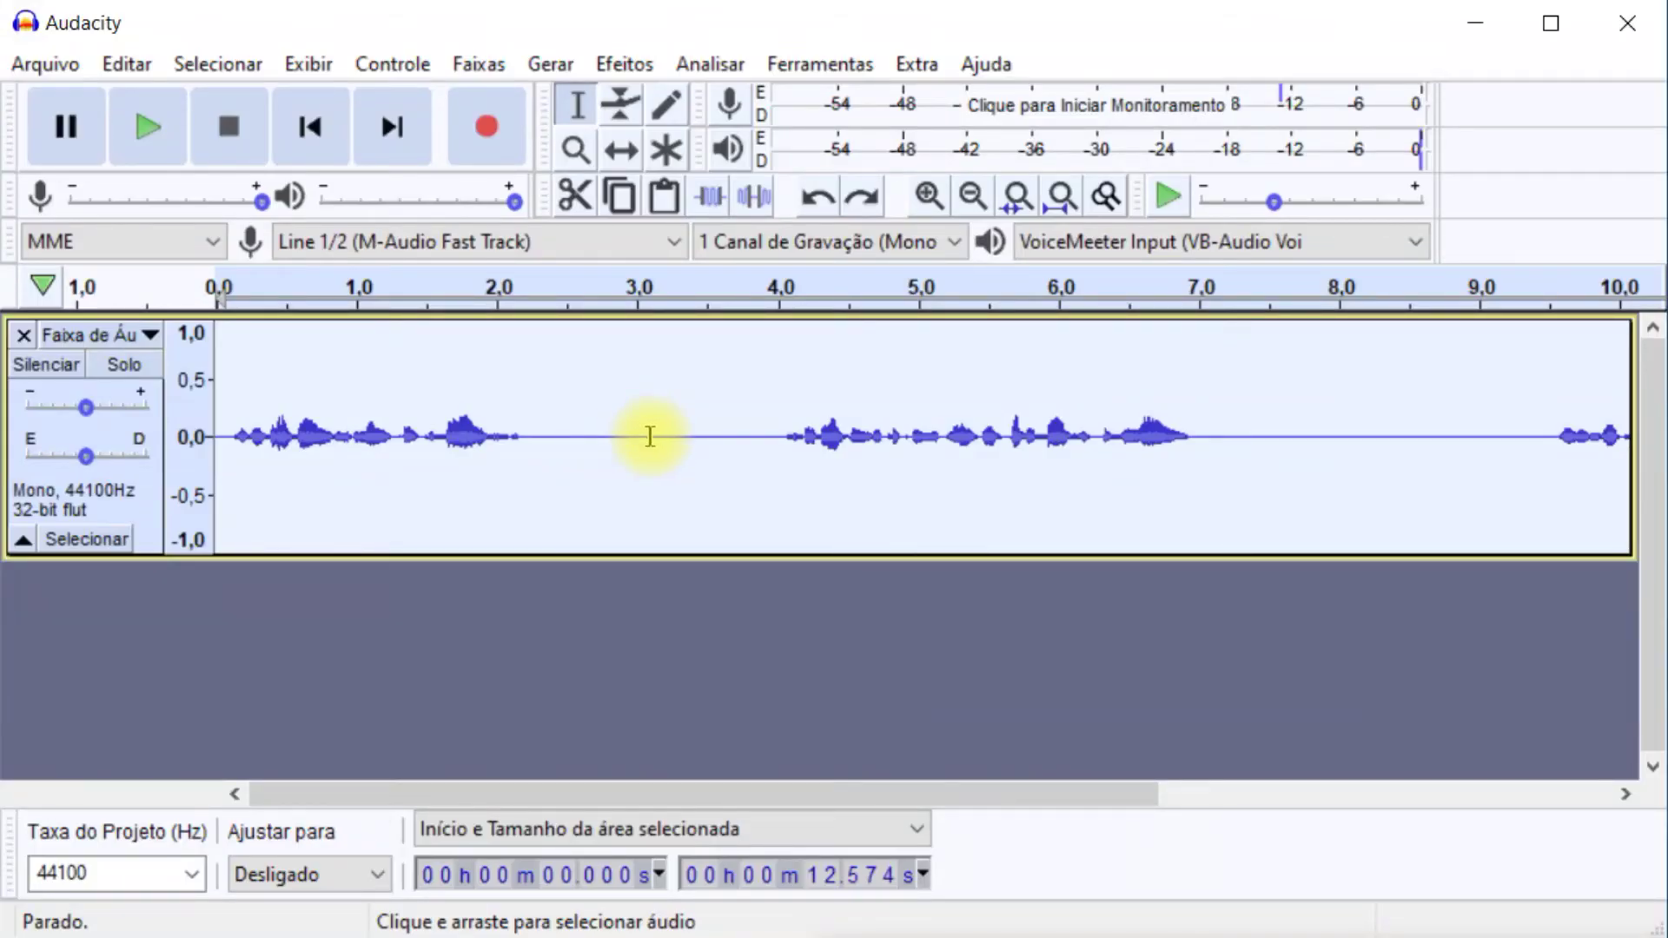
- Open the Equalizador gráfico effect for the selected track and flatten all its frequency bands
left_click(618, 66)
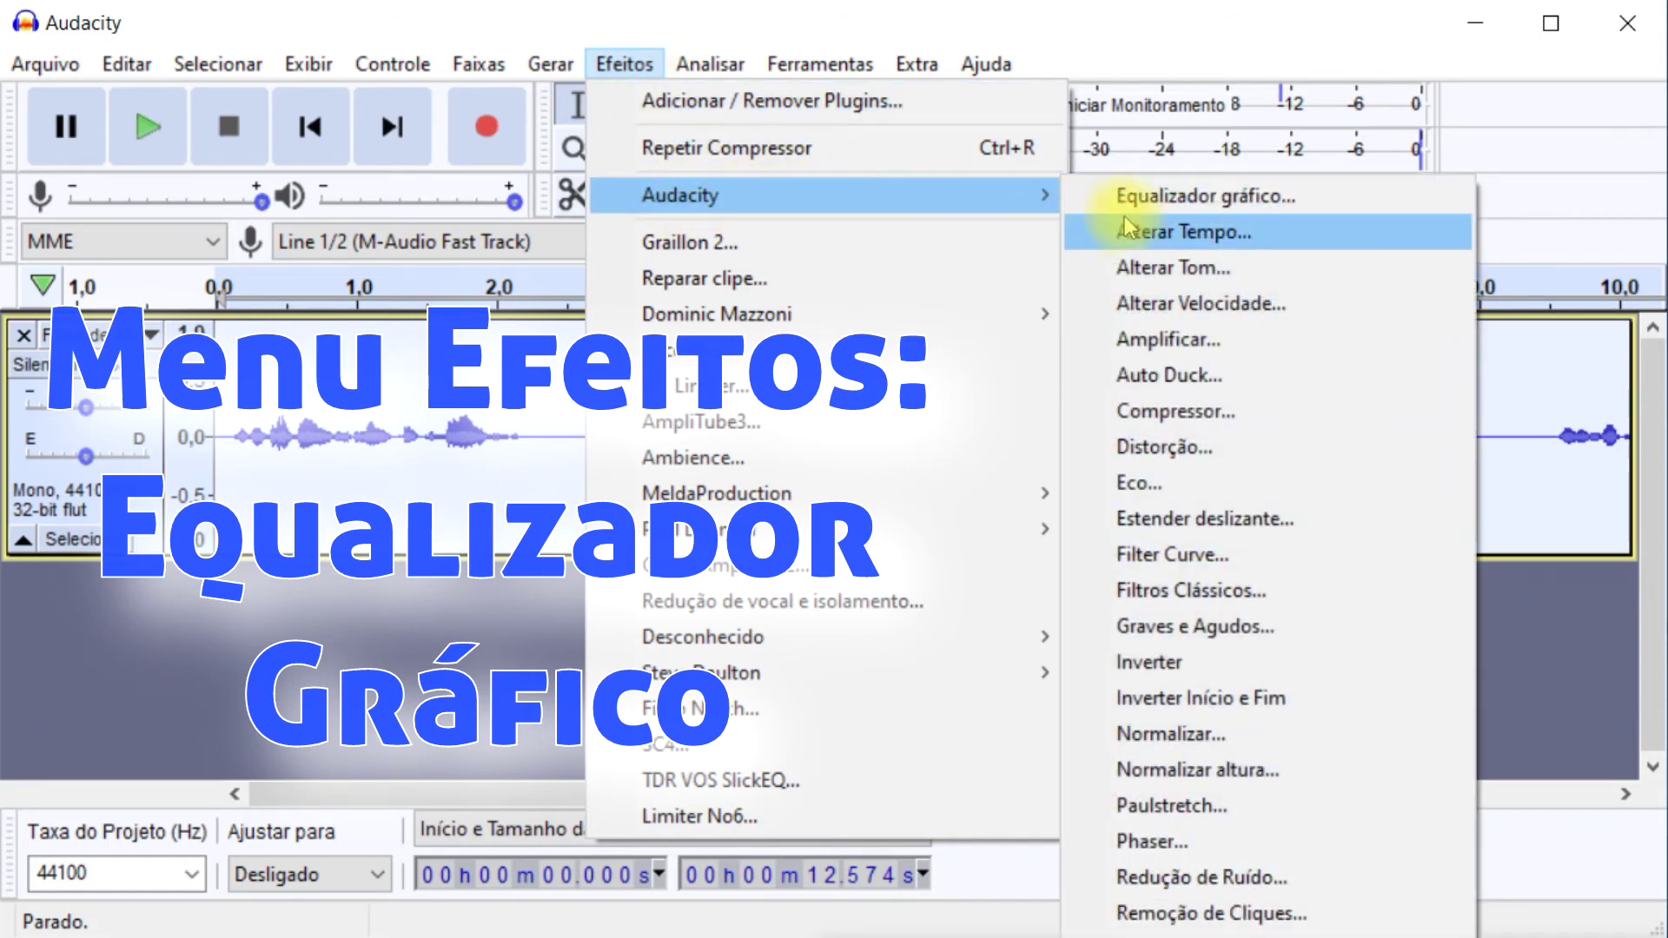
left_click(1313, 200)
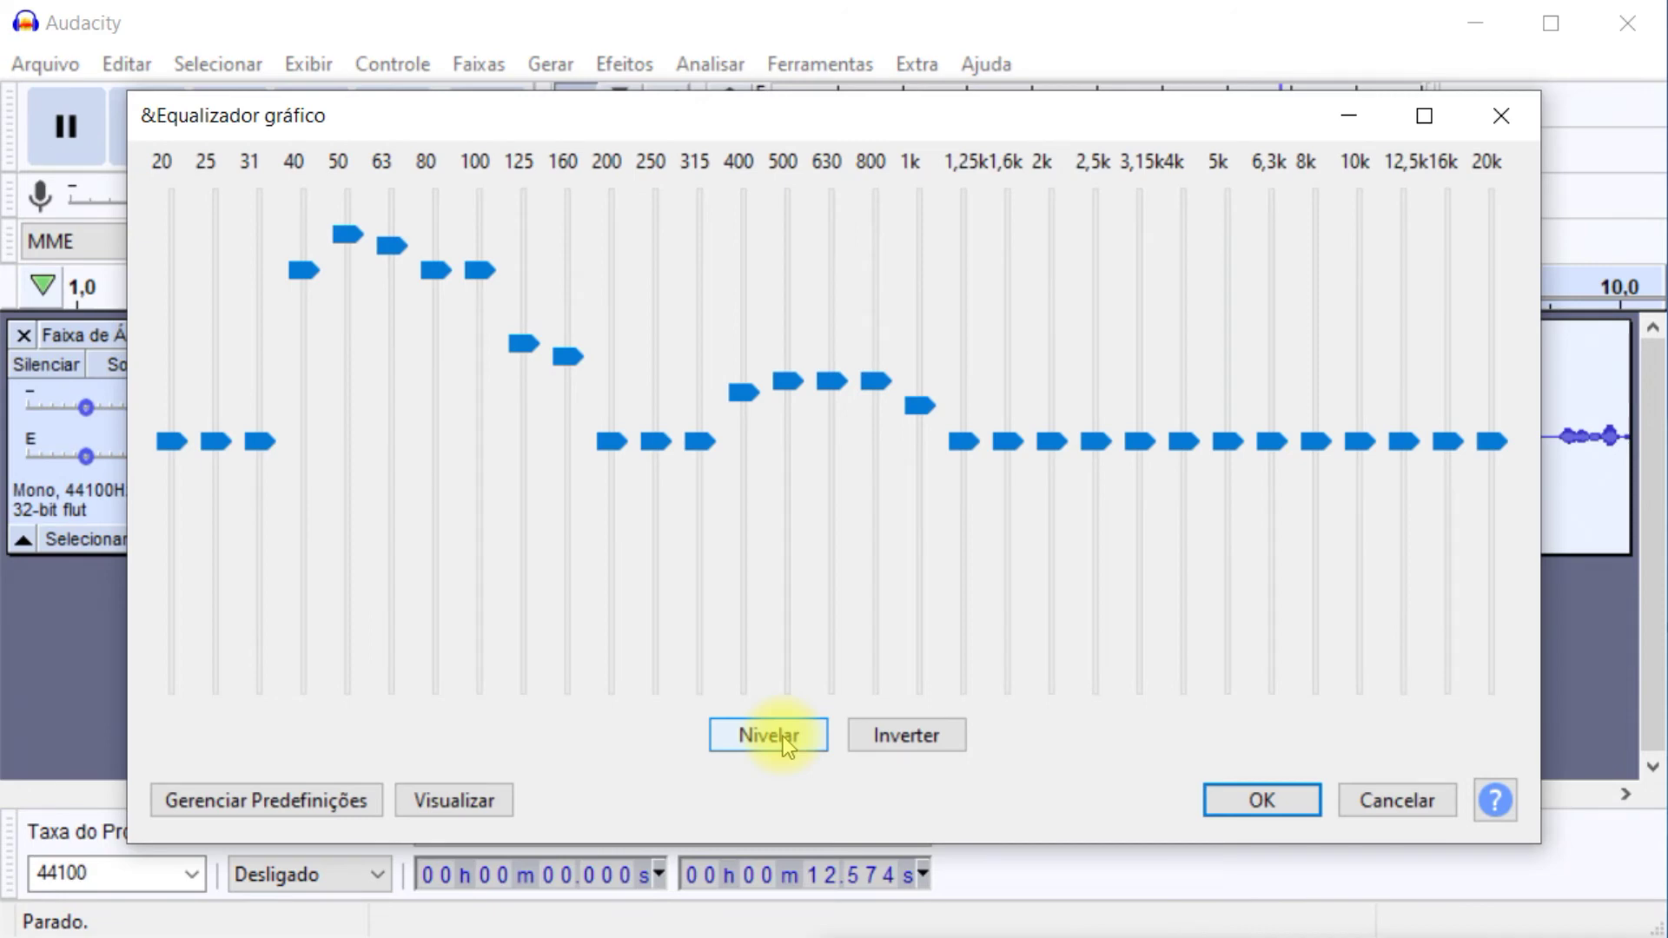
left_click(784, 736)
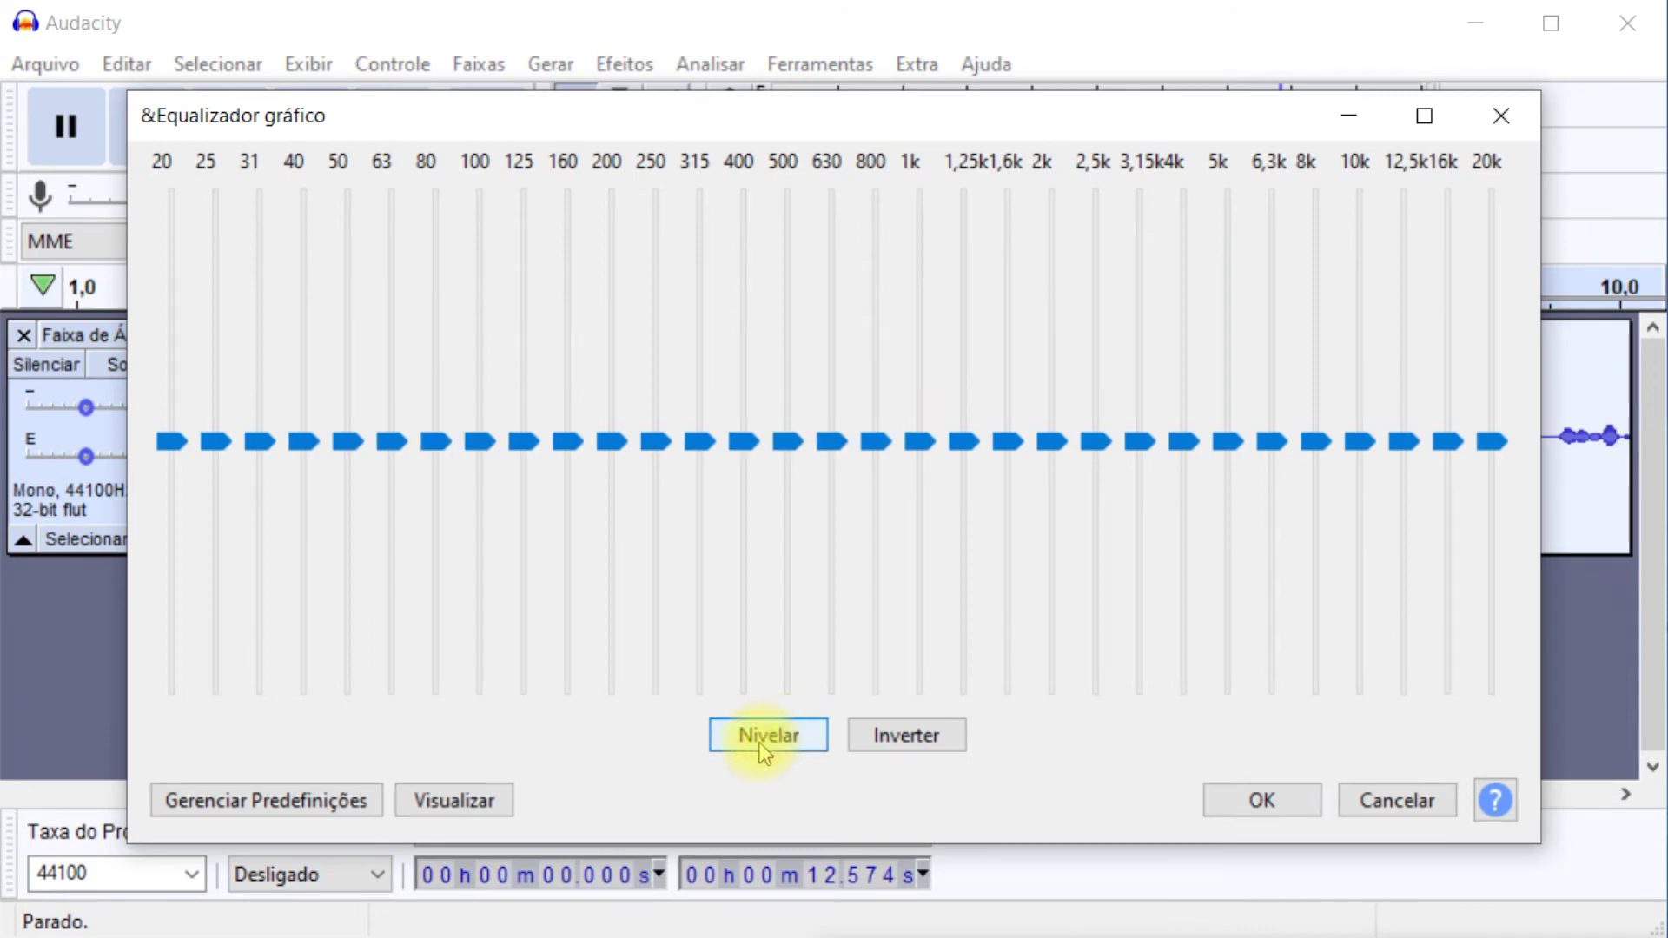
- Lower the 20, 25, 31 and 40 Hz bands to the minimum, 50 Hz to -16 dB and 63 Hz about halfway to that, and apply the equalization
left_click_drag(171, 441, 156, 721)
left_click_drag(215, 440, 213, 652)
left_click_drag(258, 445, 294, 700)
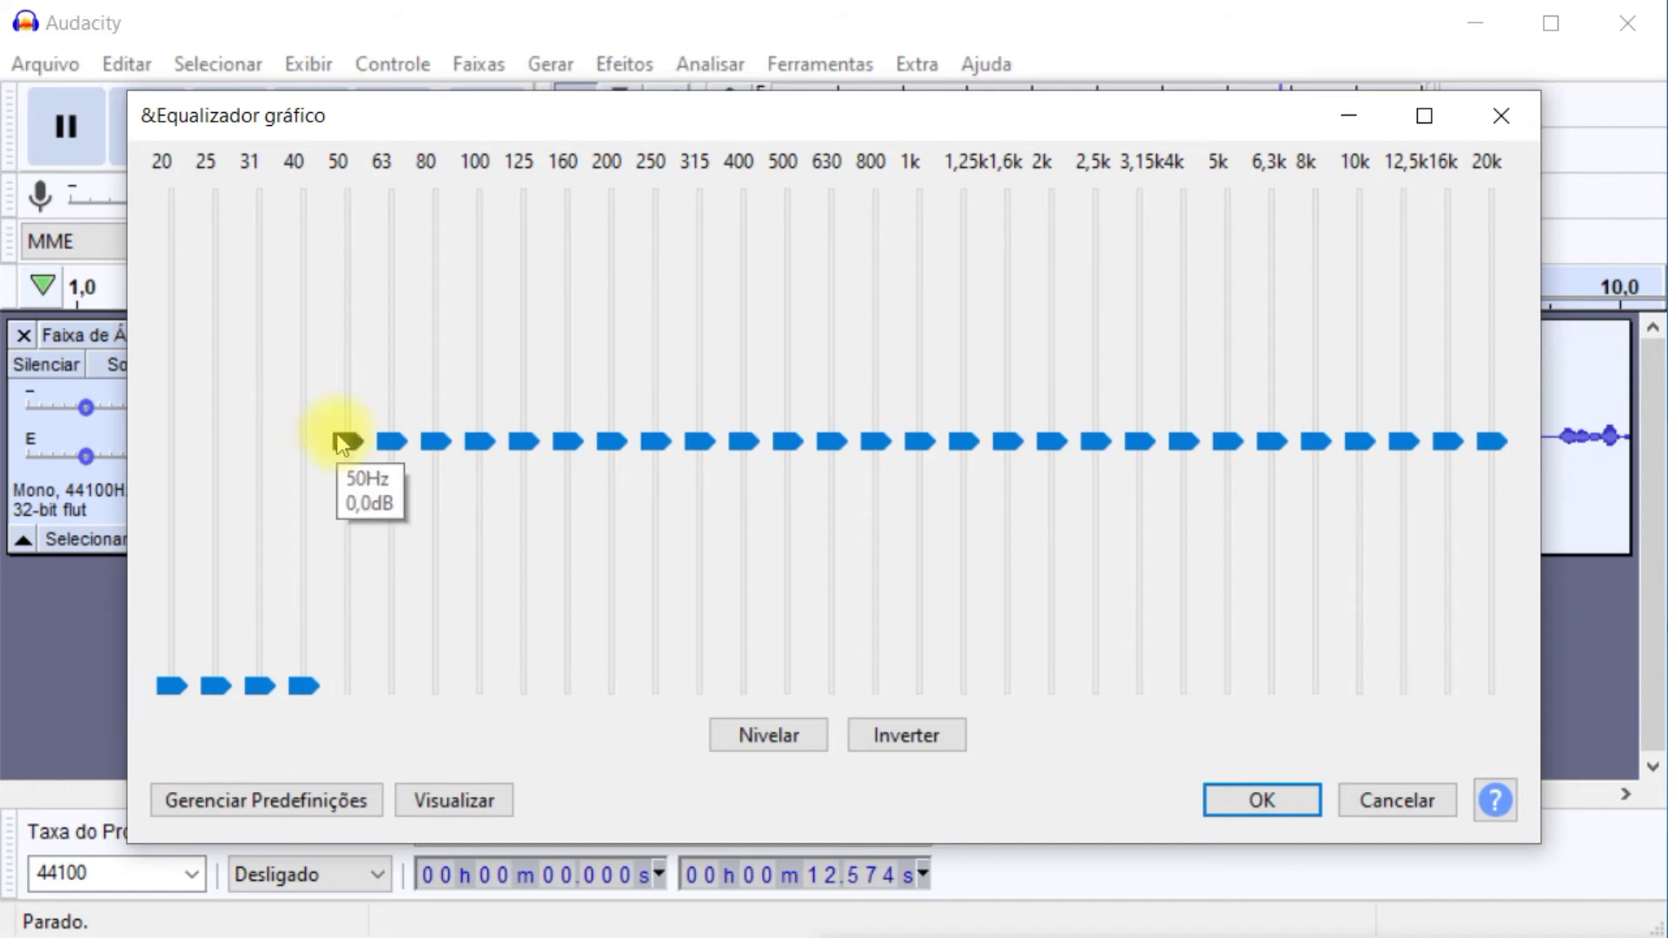
left_click_drag(344, 443, 344, 637)
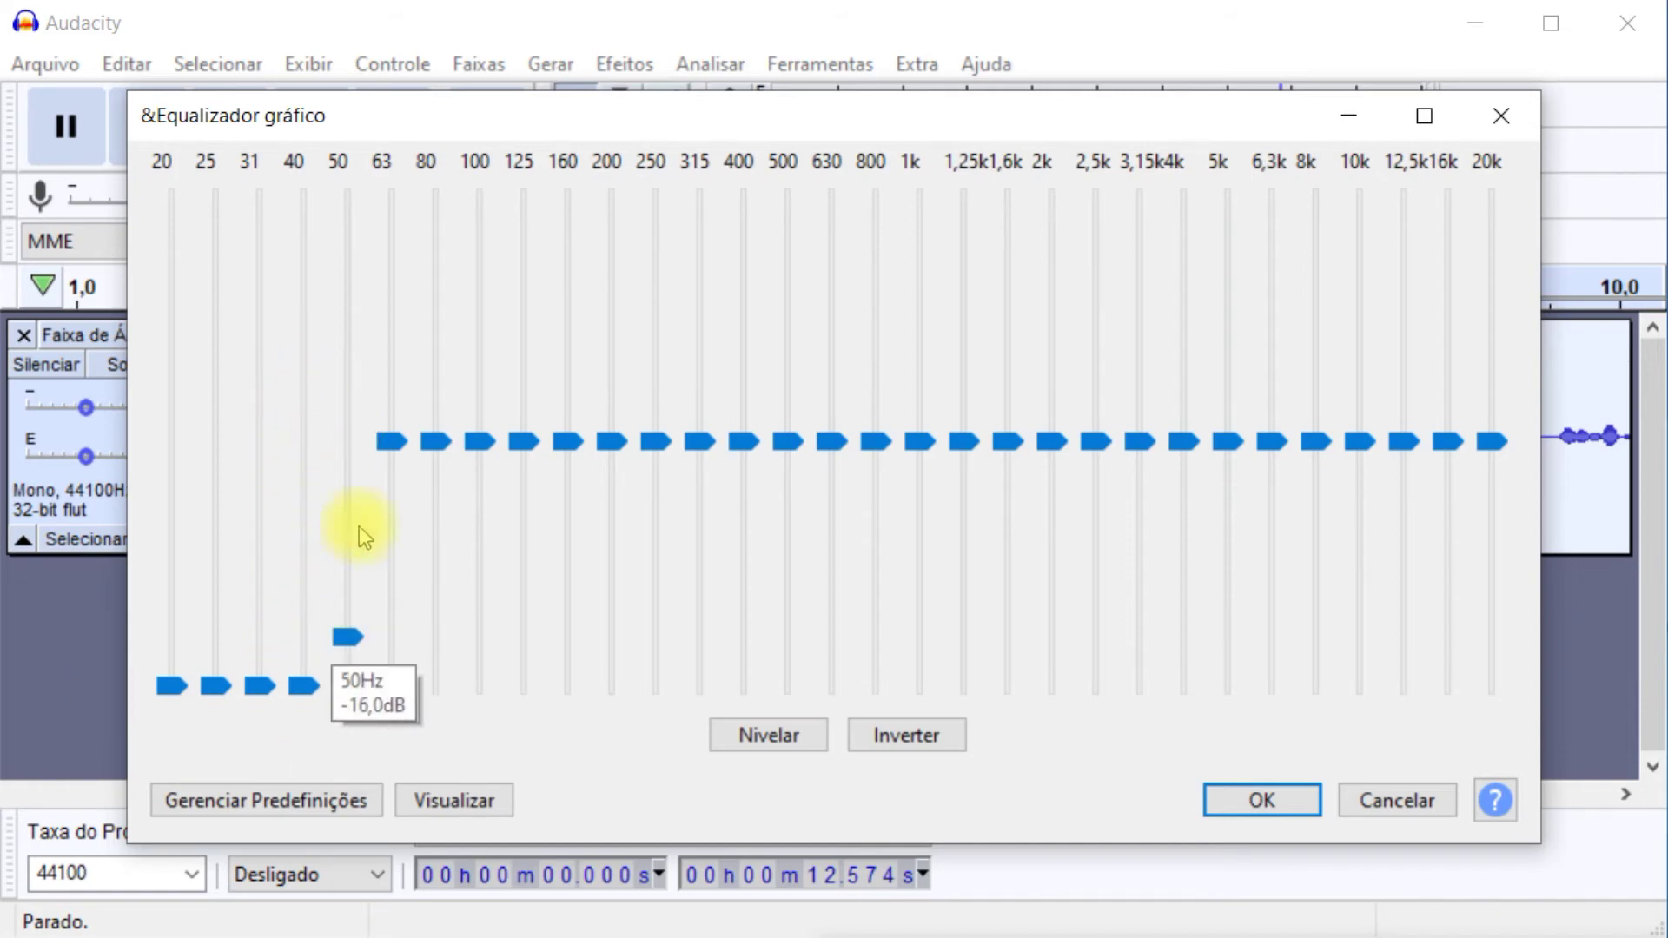
left_click(389, 450)
left_click_drag(390, 450, 389, 545)
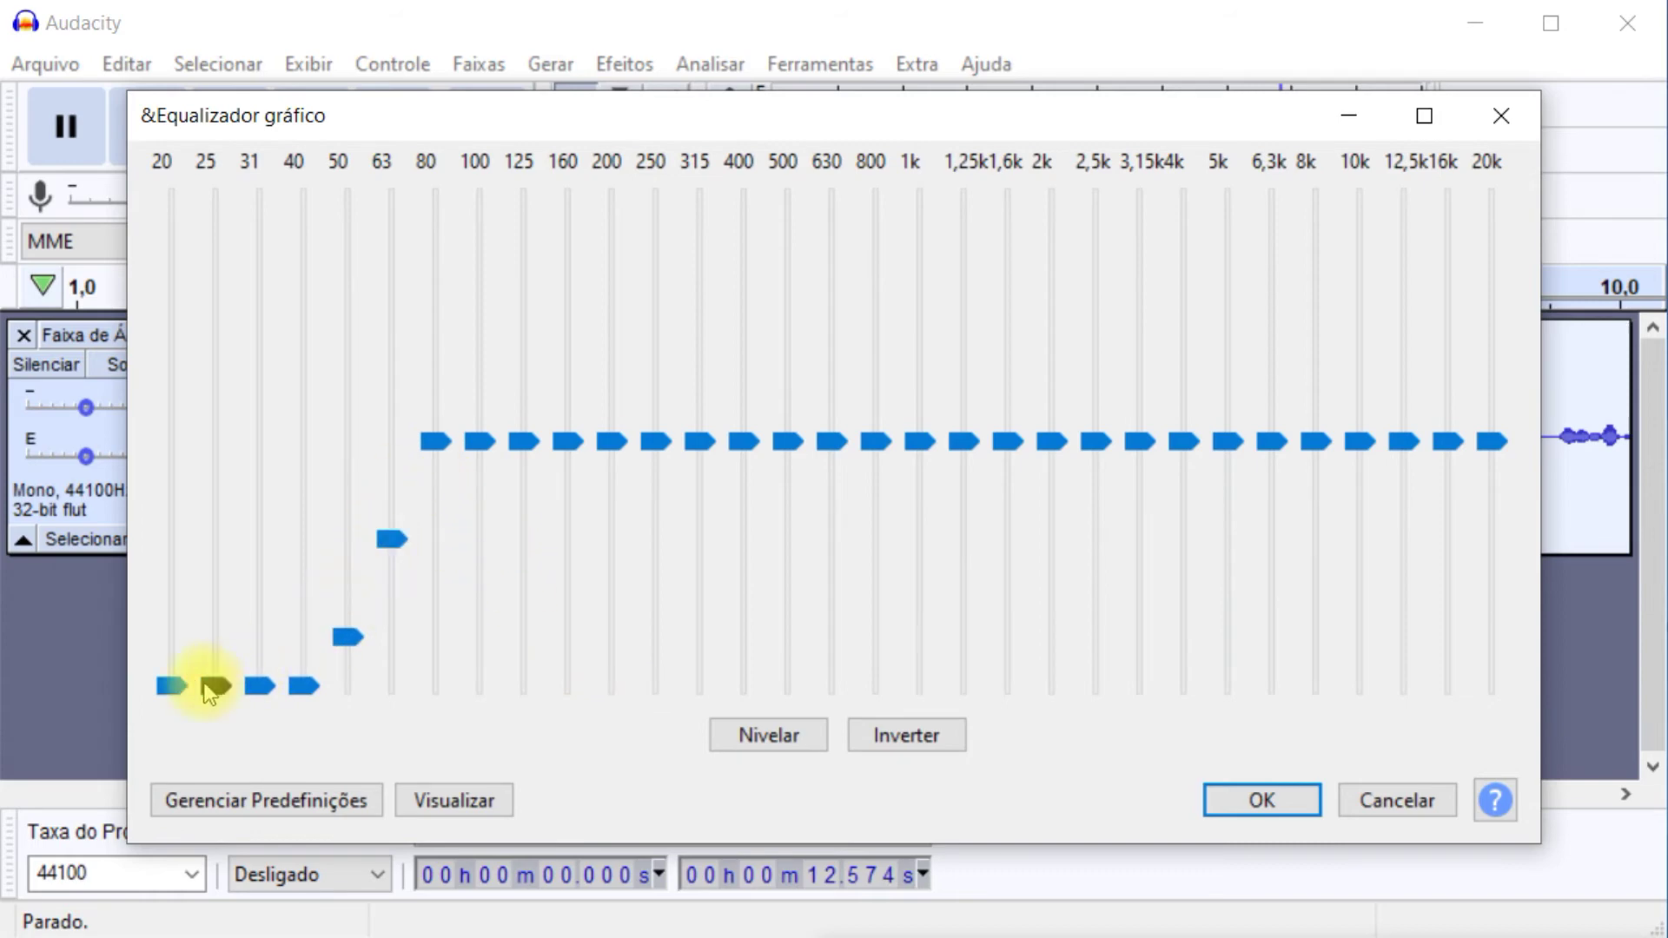
left_click(1263, 801)
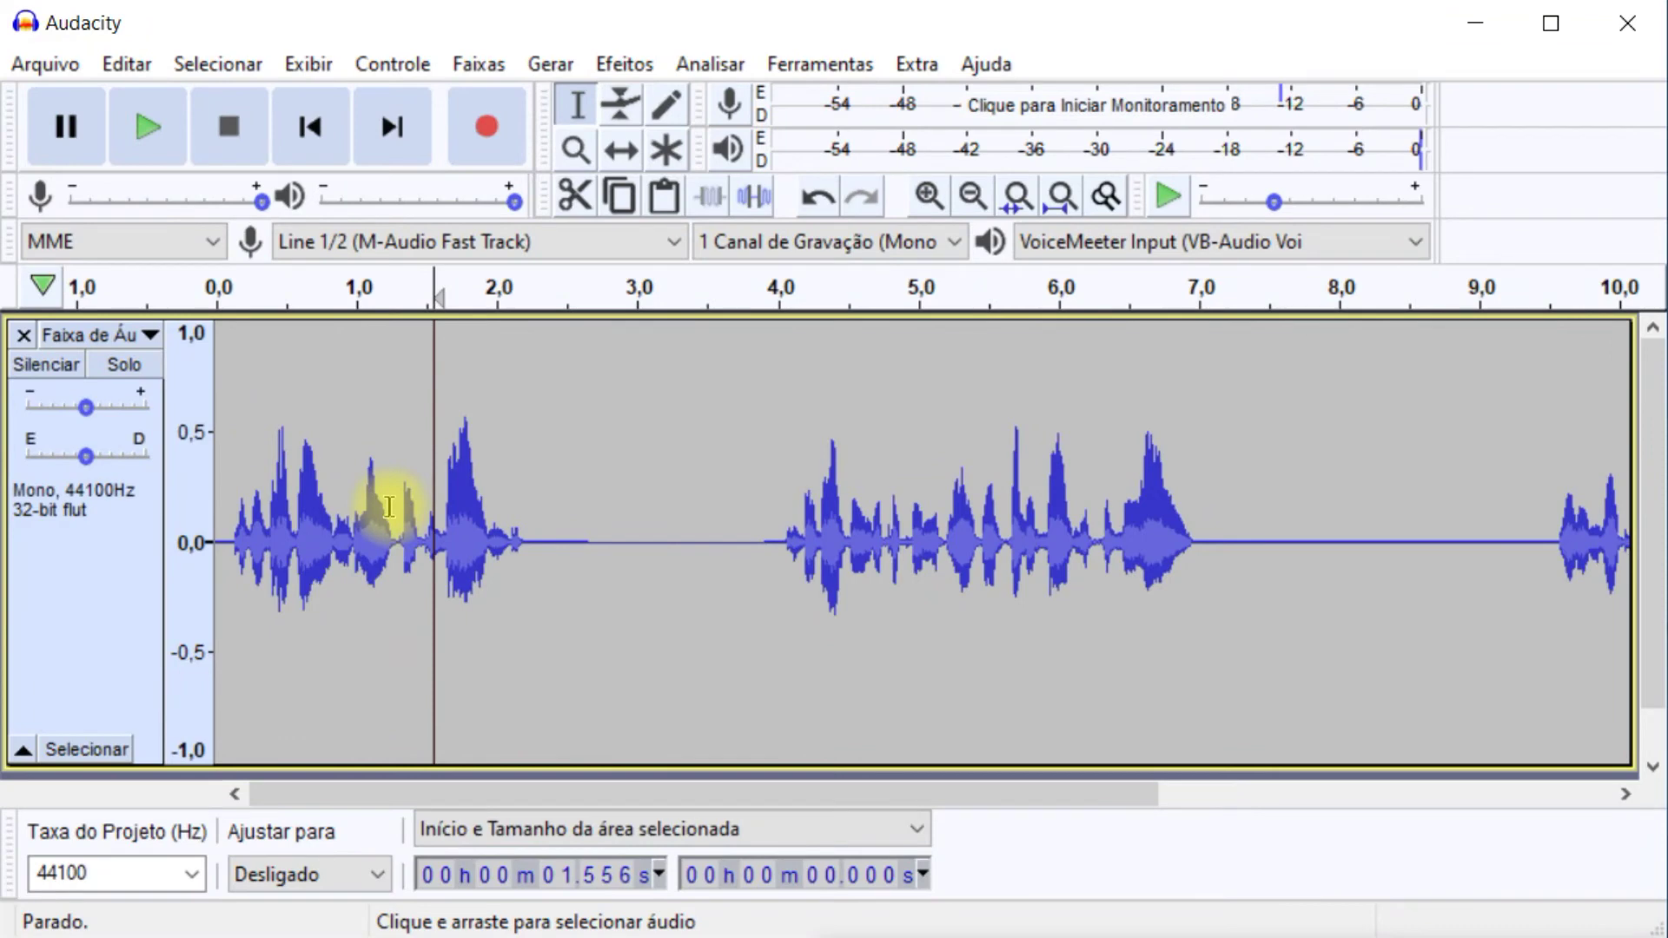
- Compare the loud peak between about 1.6 and 2.0 s with the quieter passage just before it in the waveform
left_click(490, 503)
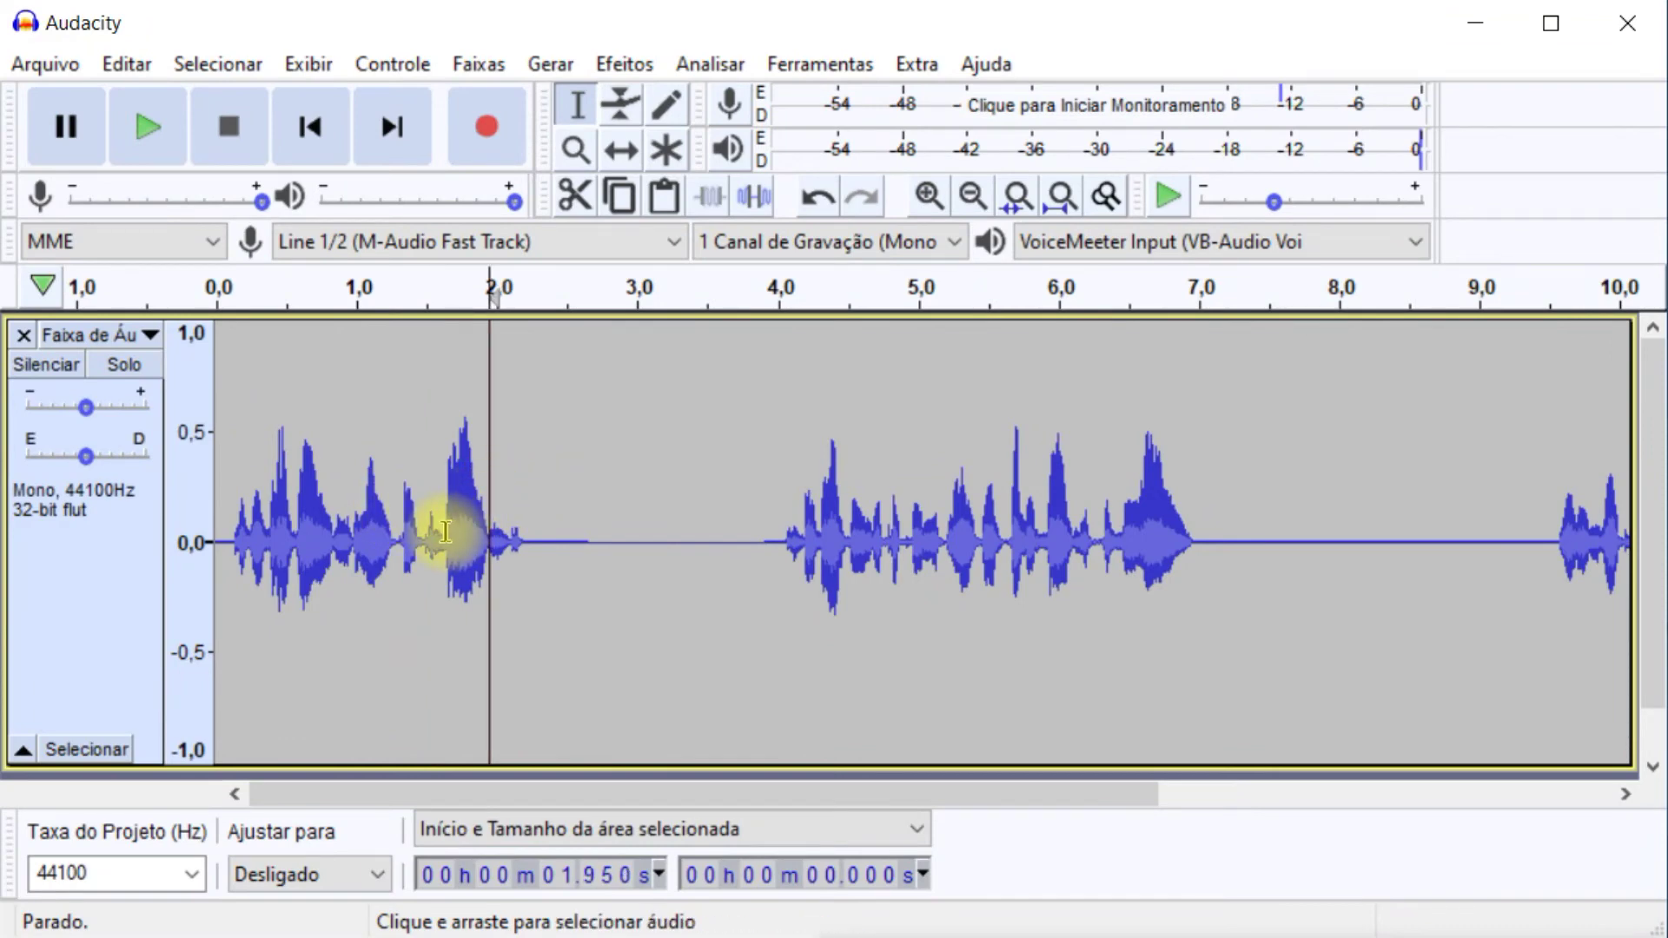
left_click_drag(447, 532, 503, 537)
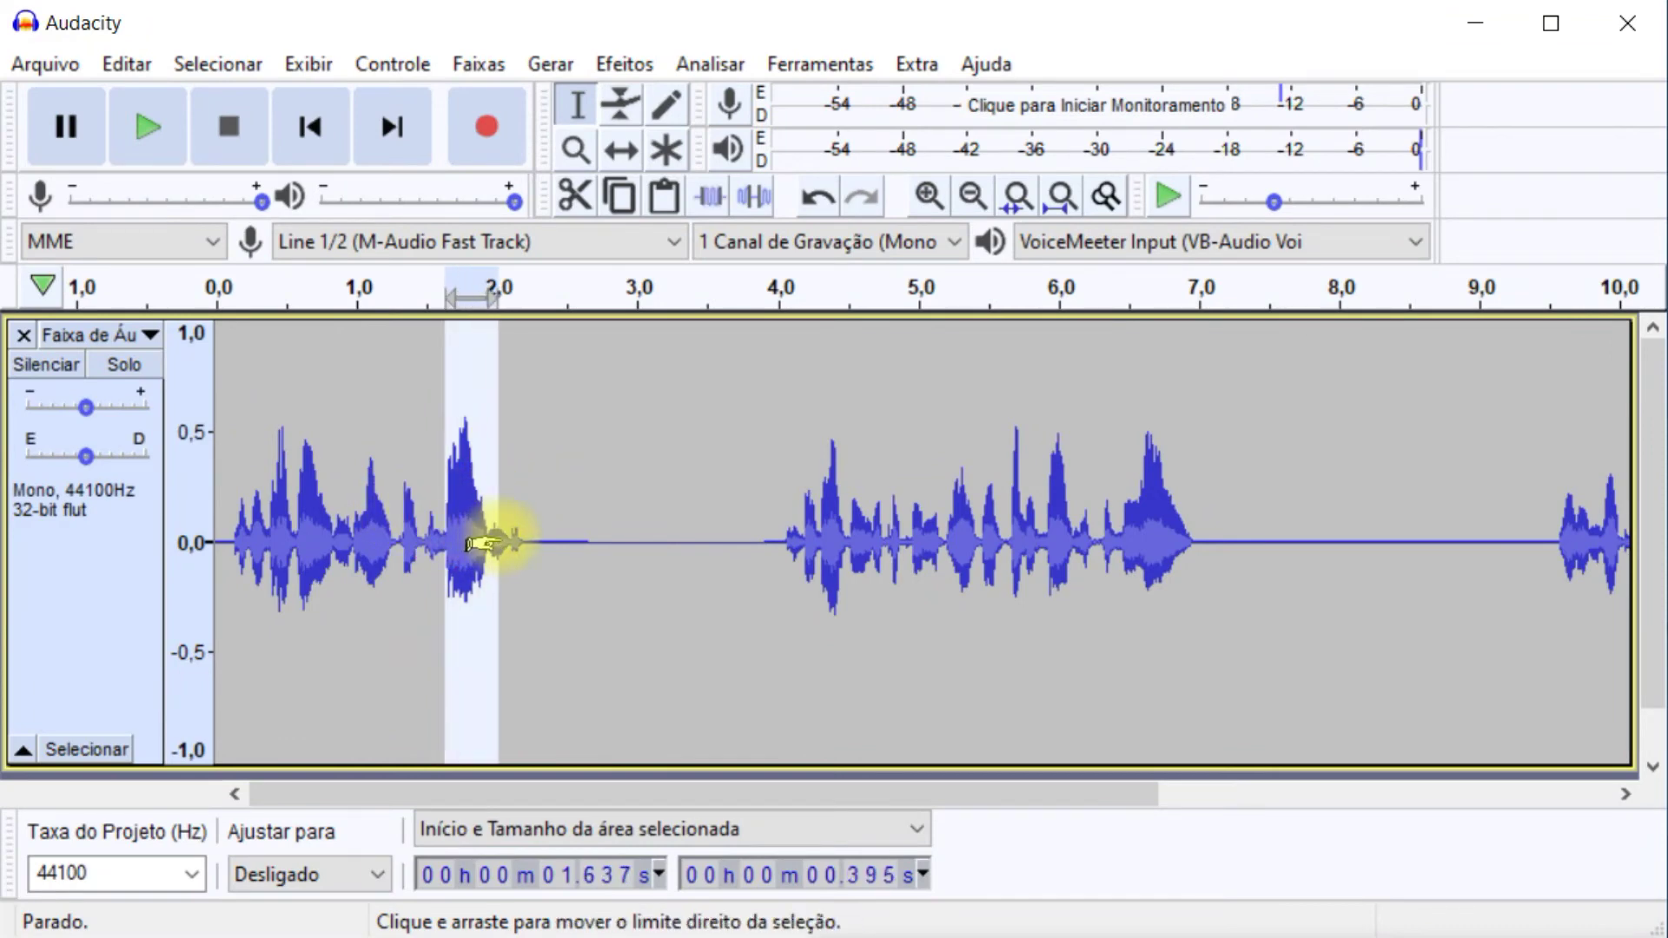
mouse_move(434, 521)
left_mouse_down()
mouse_move(423, 532)
mouse_move(451, 546)
left_mouse_up()
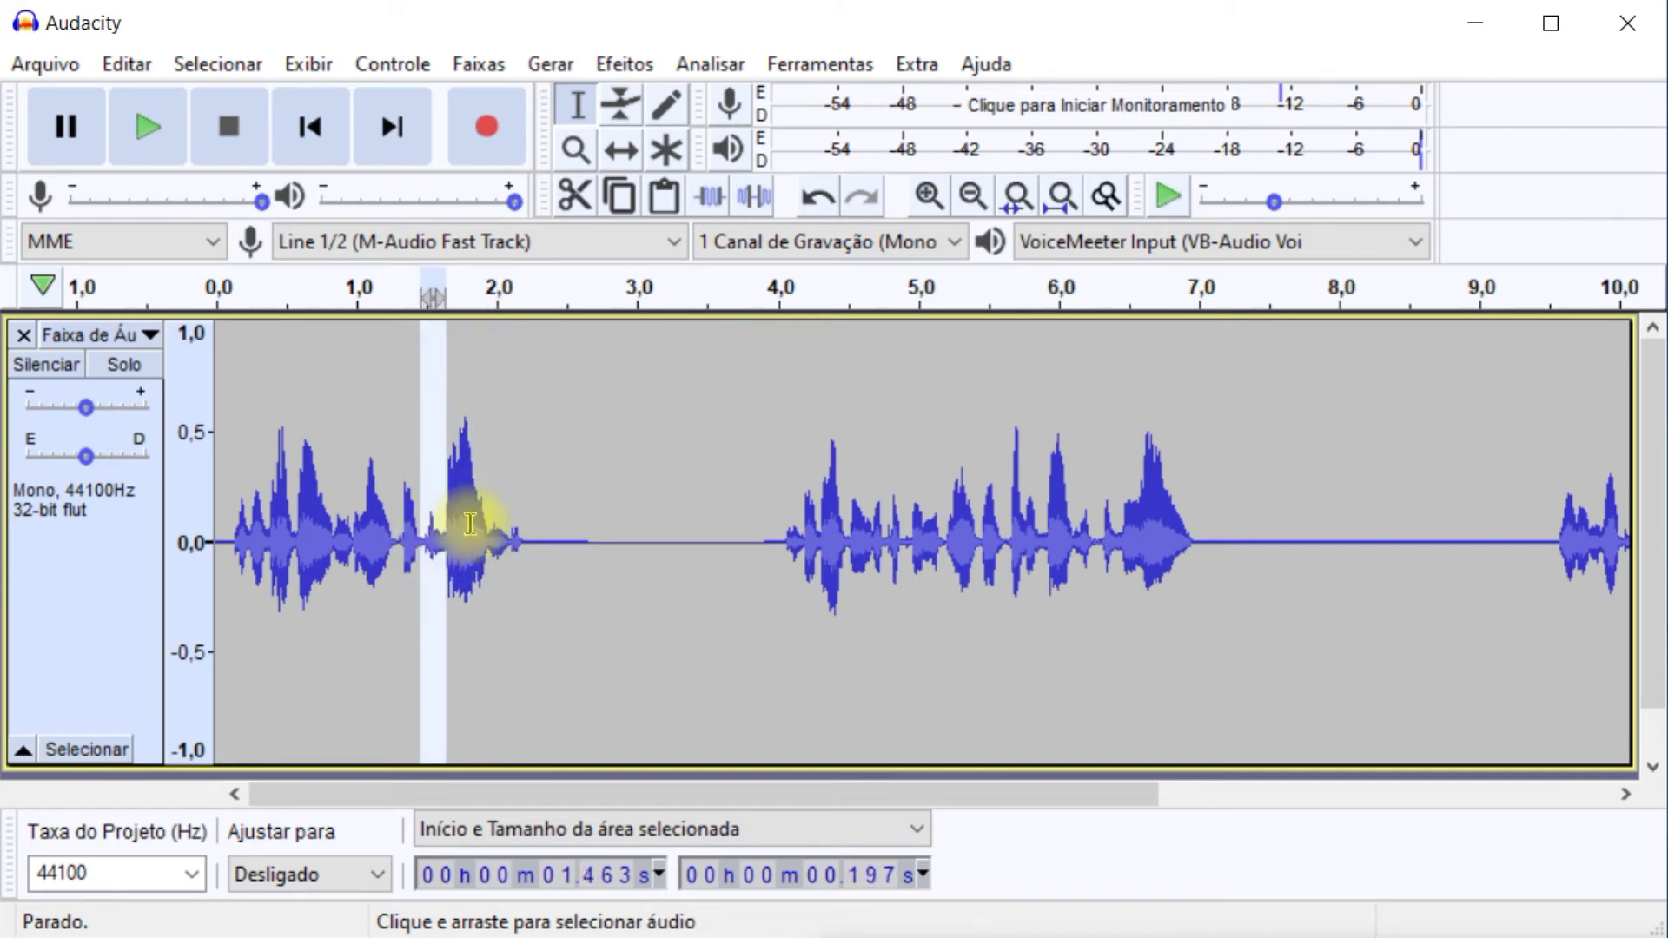
left_click(473, 526)
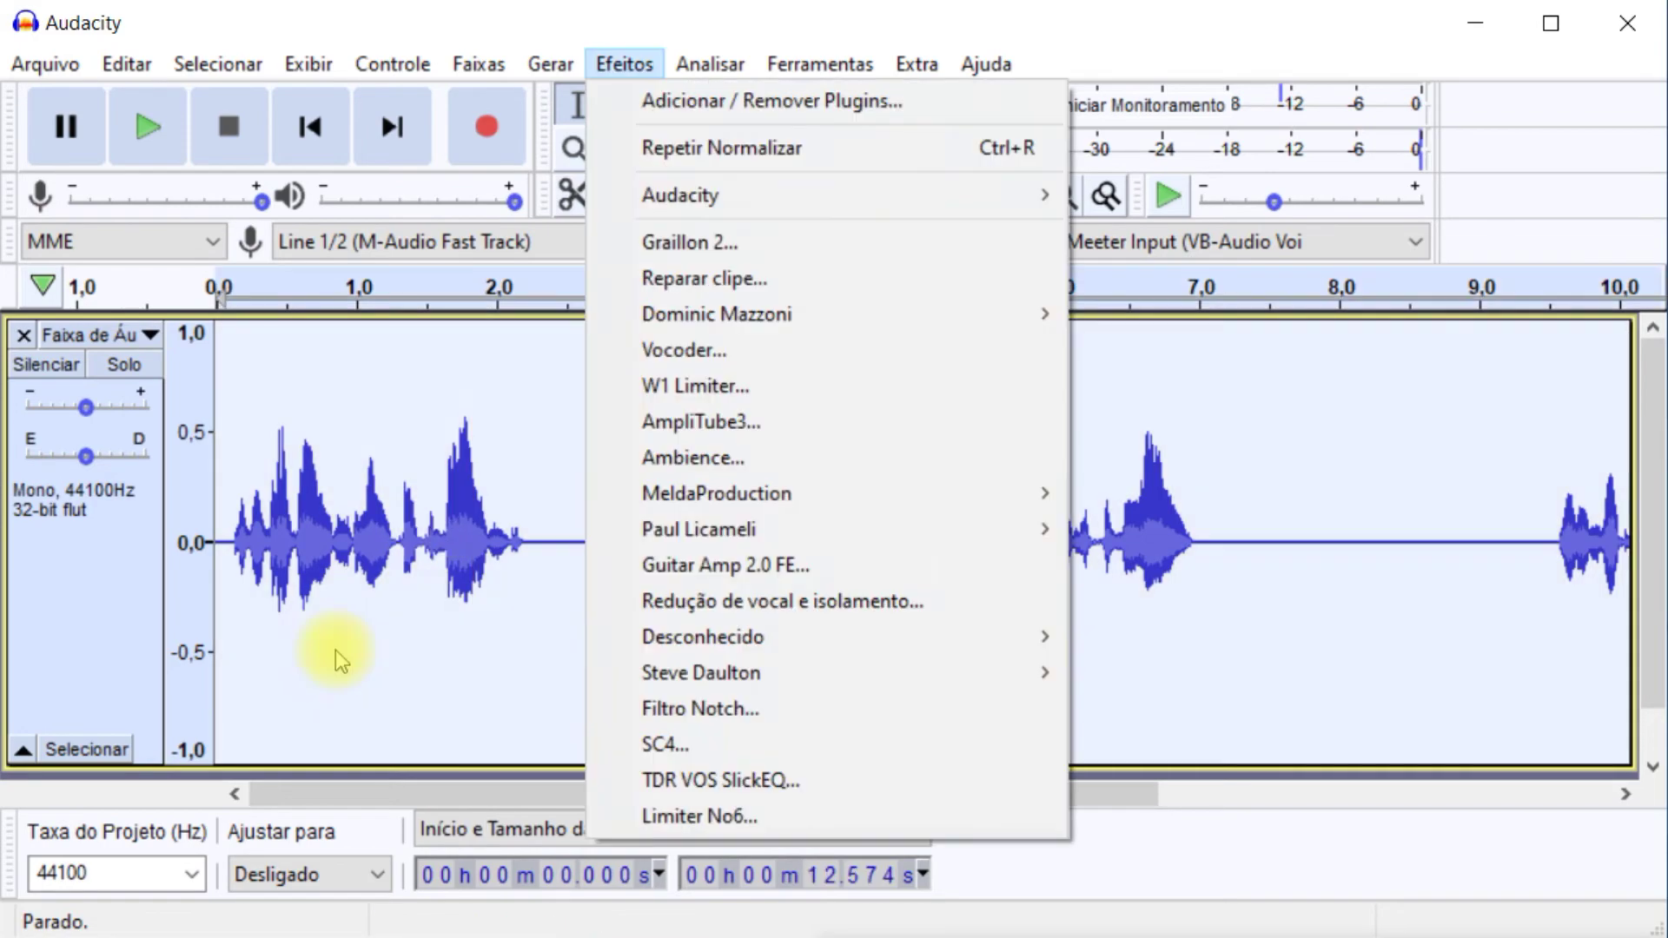
left_click(433, 577)
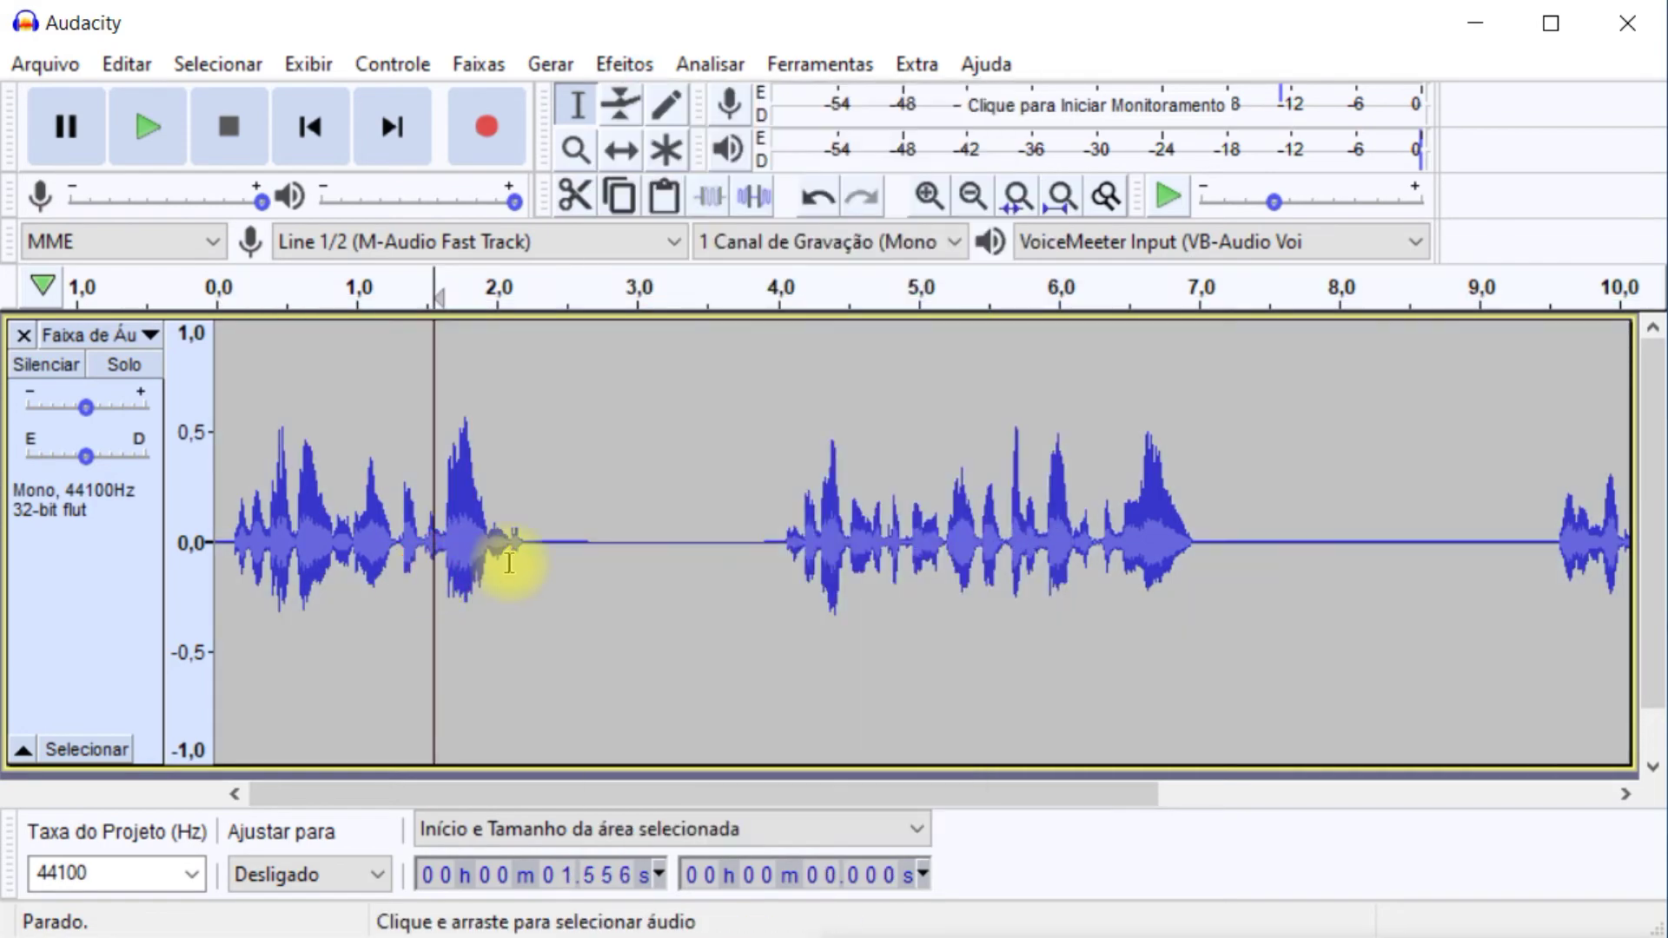
- Apply Compressor to the whole track with -12 dB threshold, -40 dB noise floor, 2:1 ratio, 0,20 s attack, 1,0 s release and no gain compensation
key("ctrl+a")
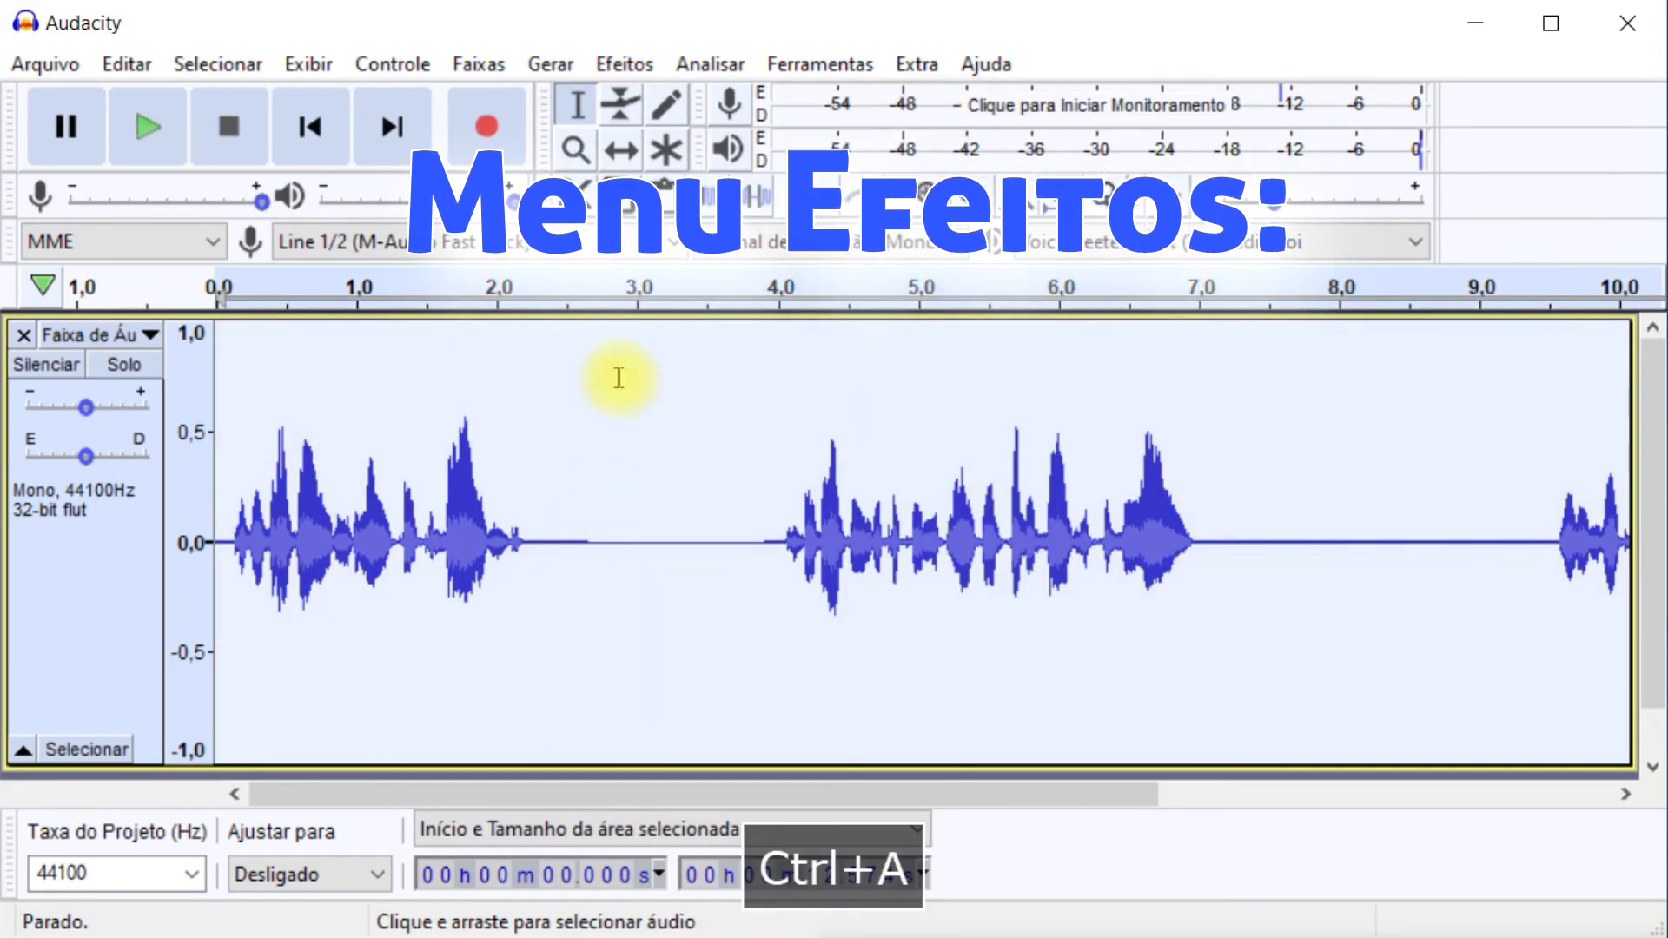
left_click(626, 65)
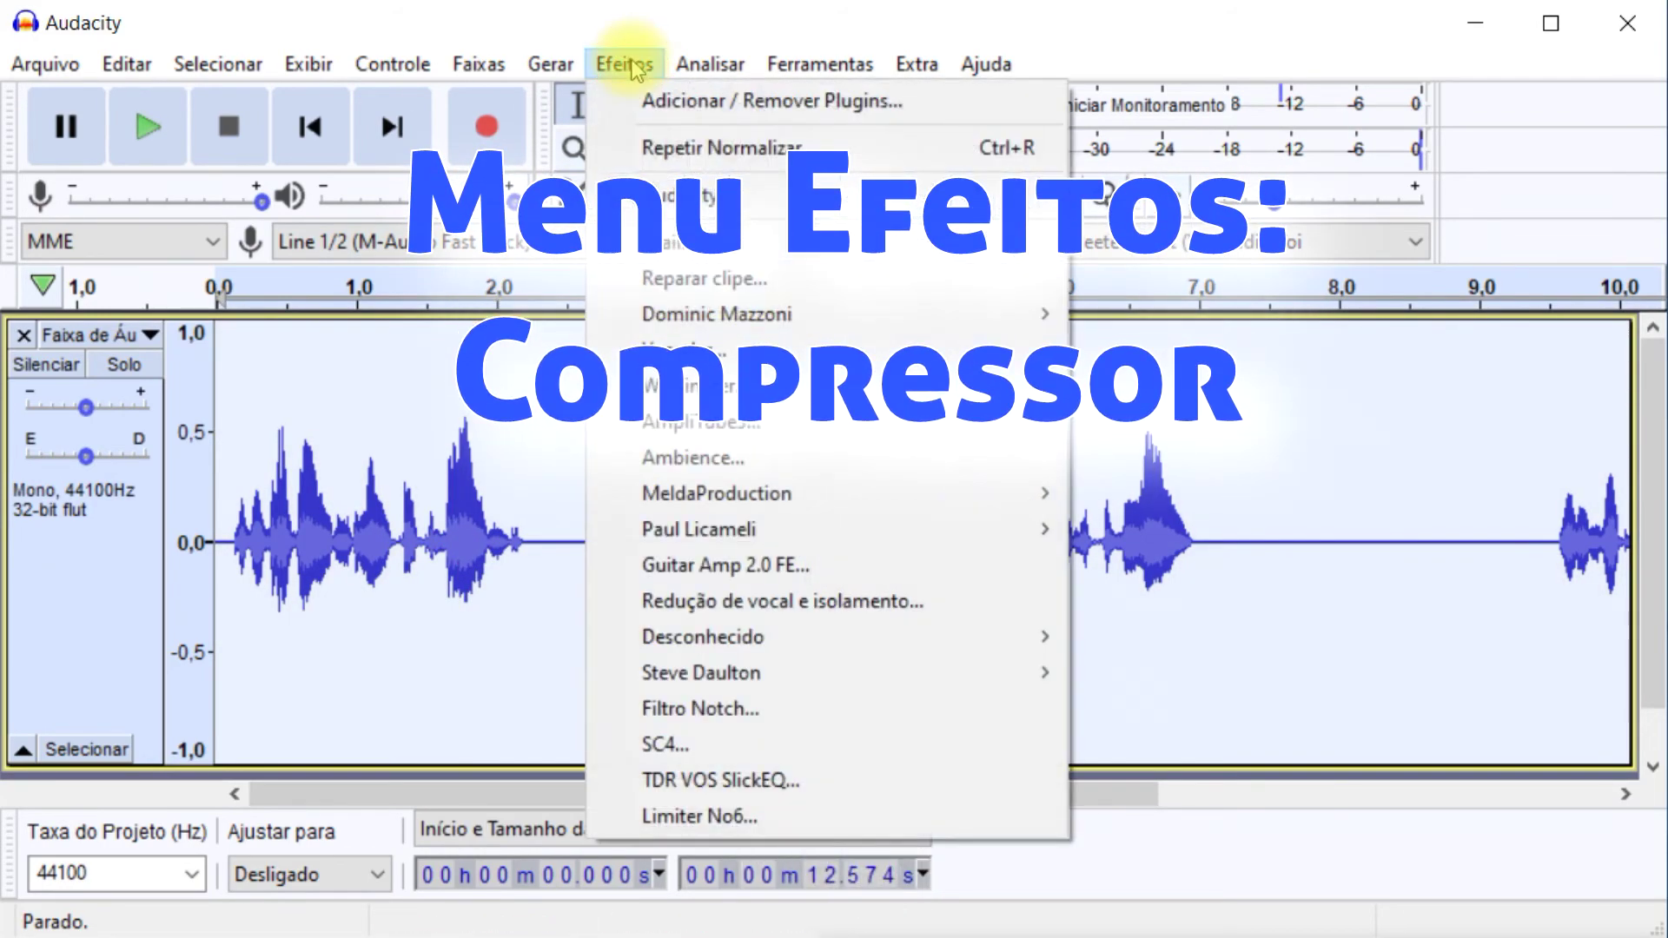
mouse_move(677, 193)
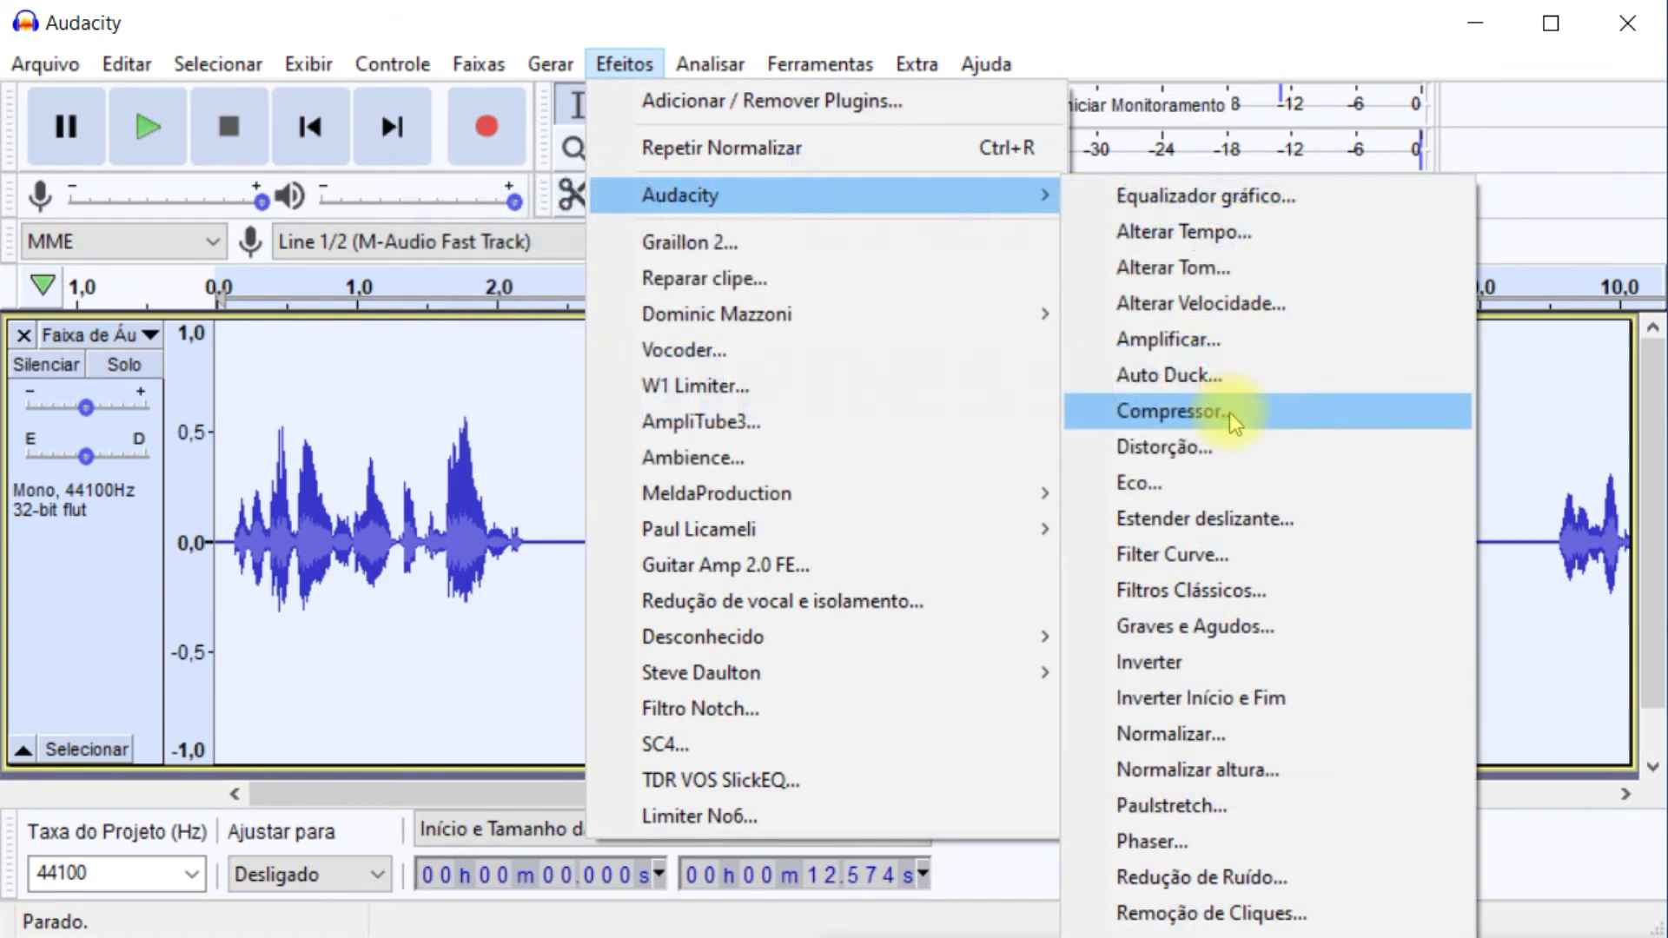
left_click(1229, 412)
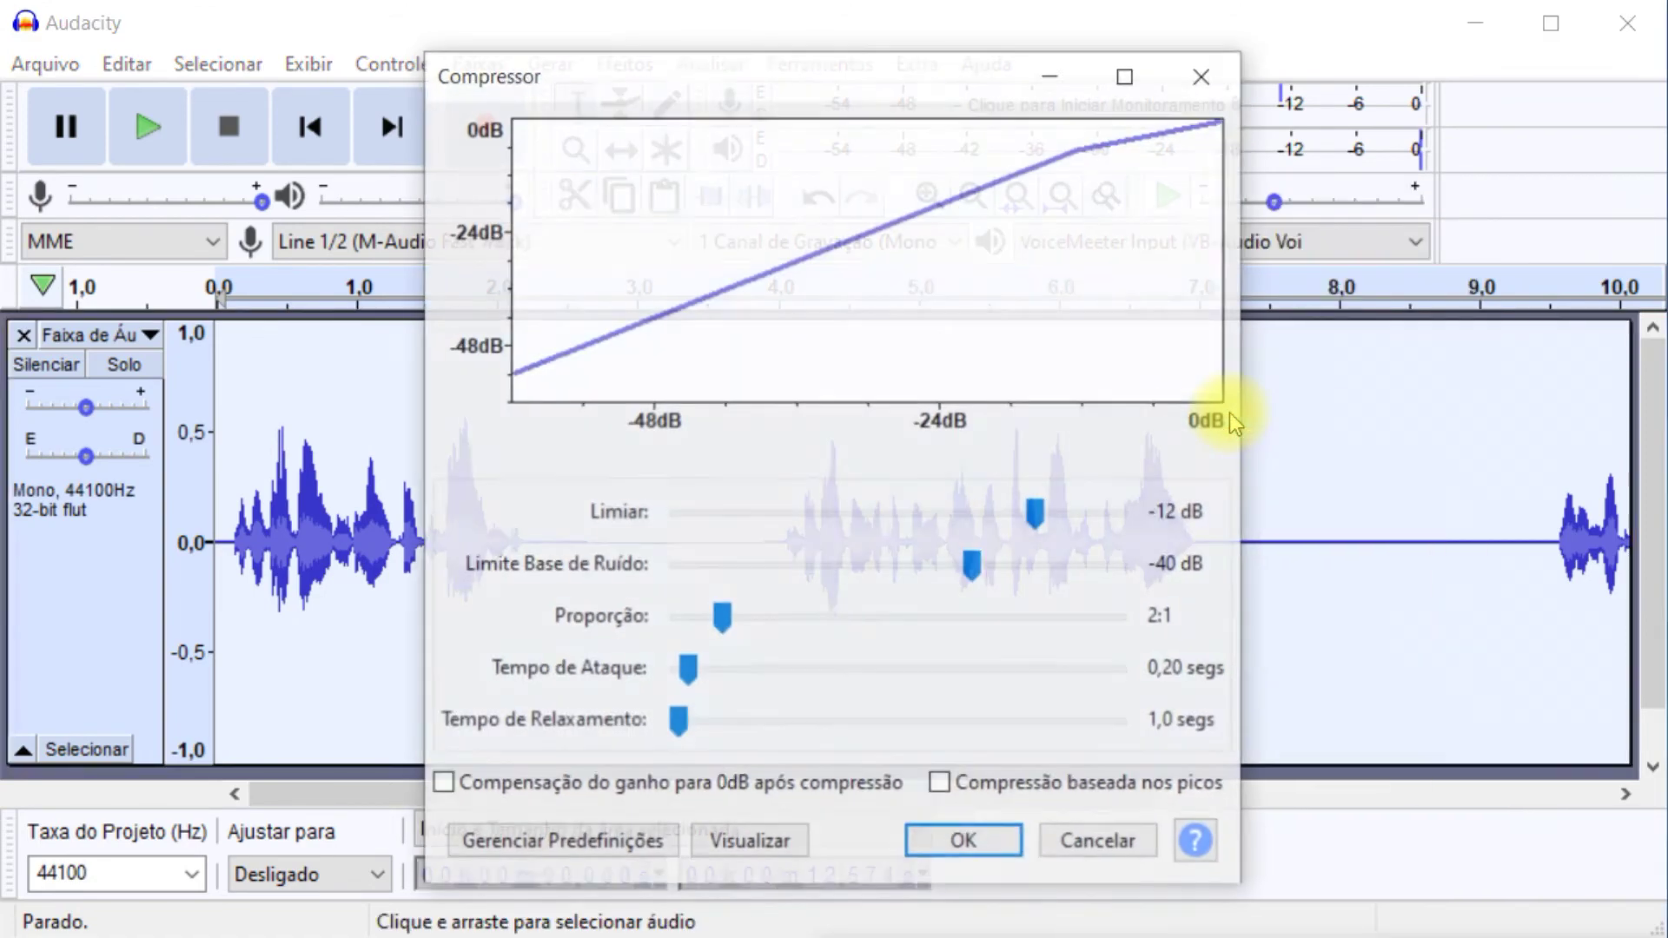
left_click(444, 787)
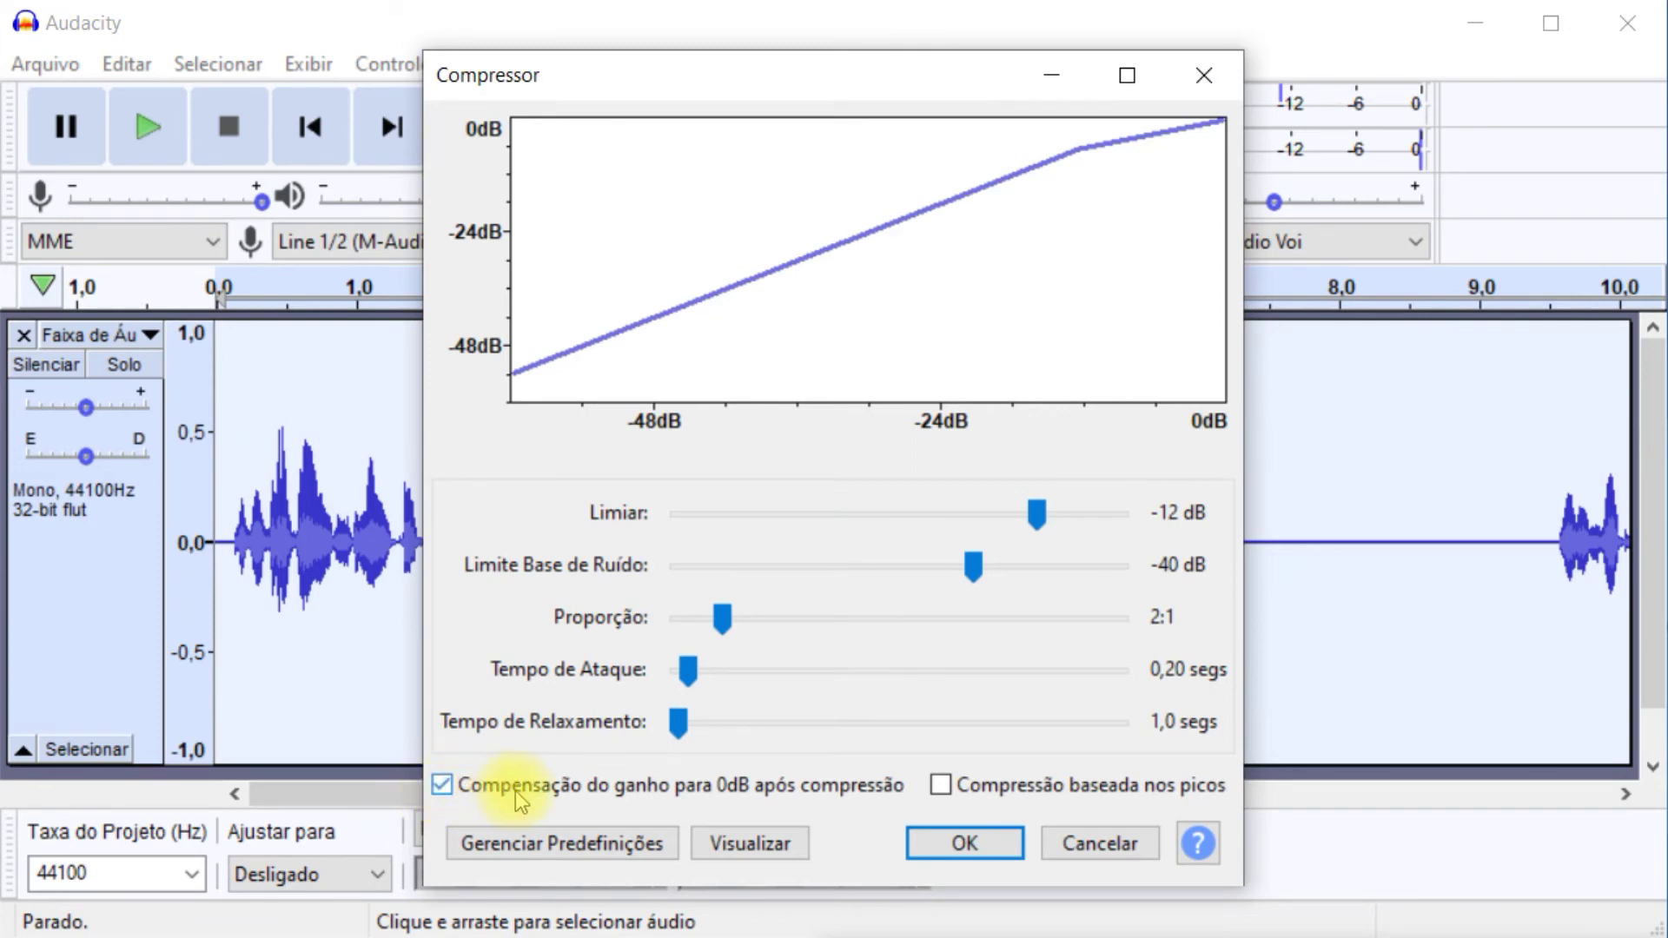
left_click(470, 790)
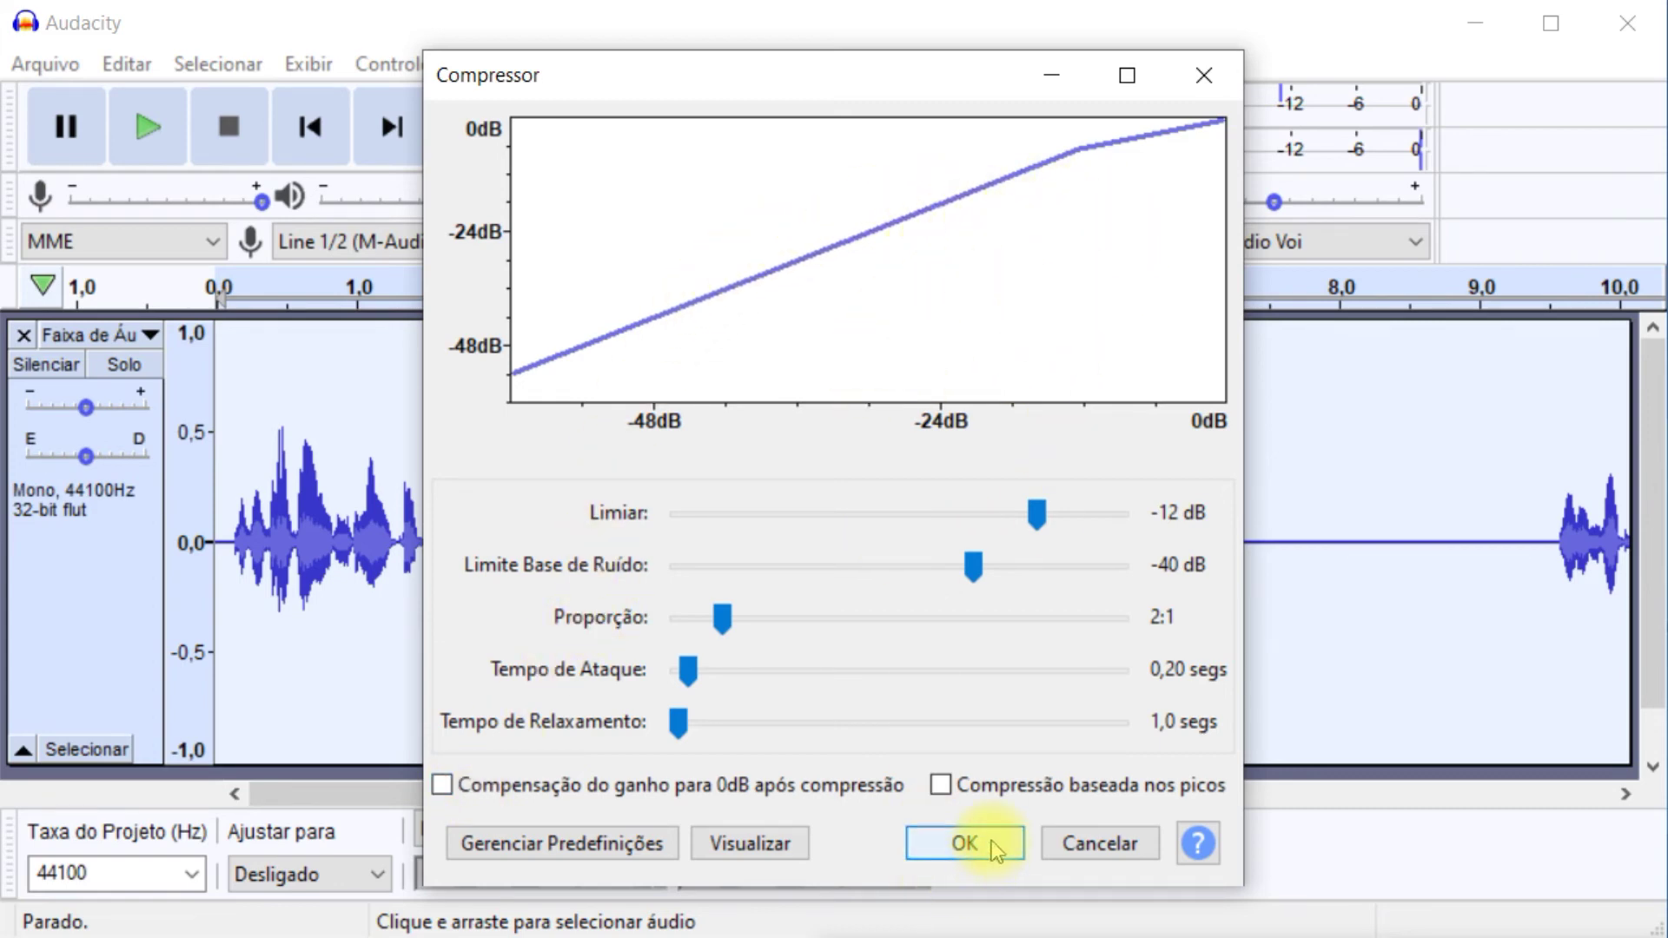
left_click(964, 843)
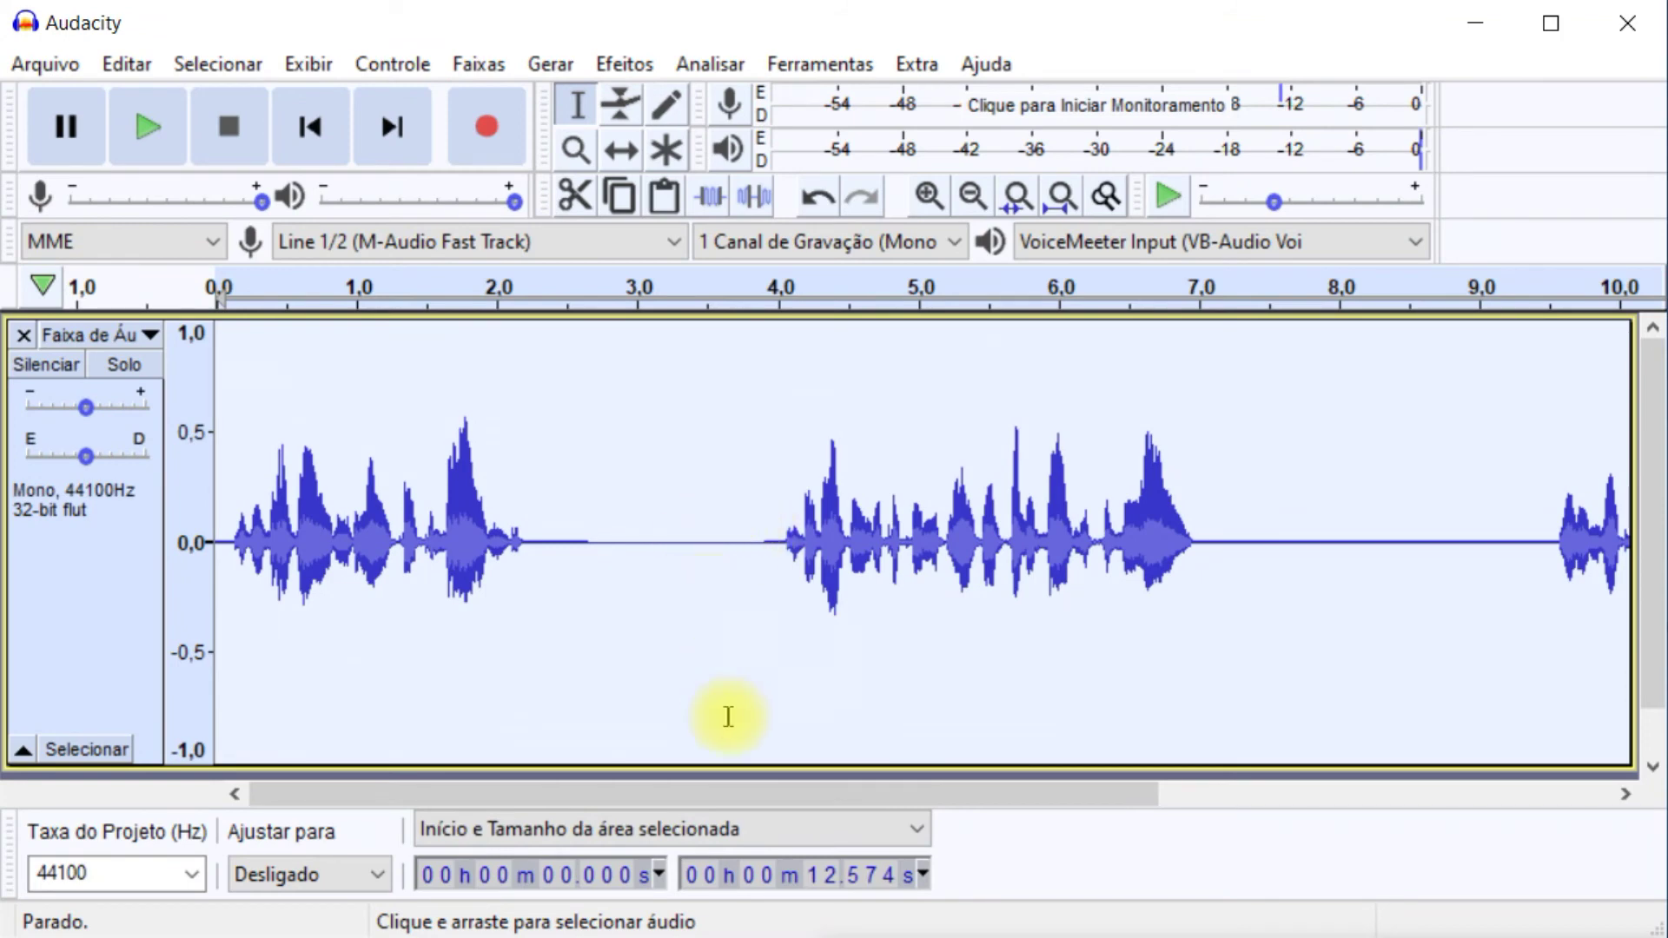
left_click_drag(738, 794, 404, 787)
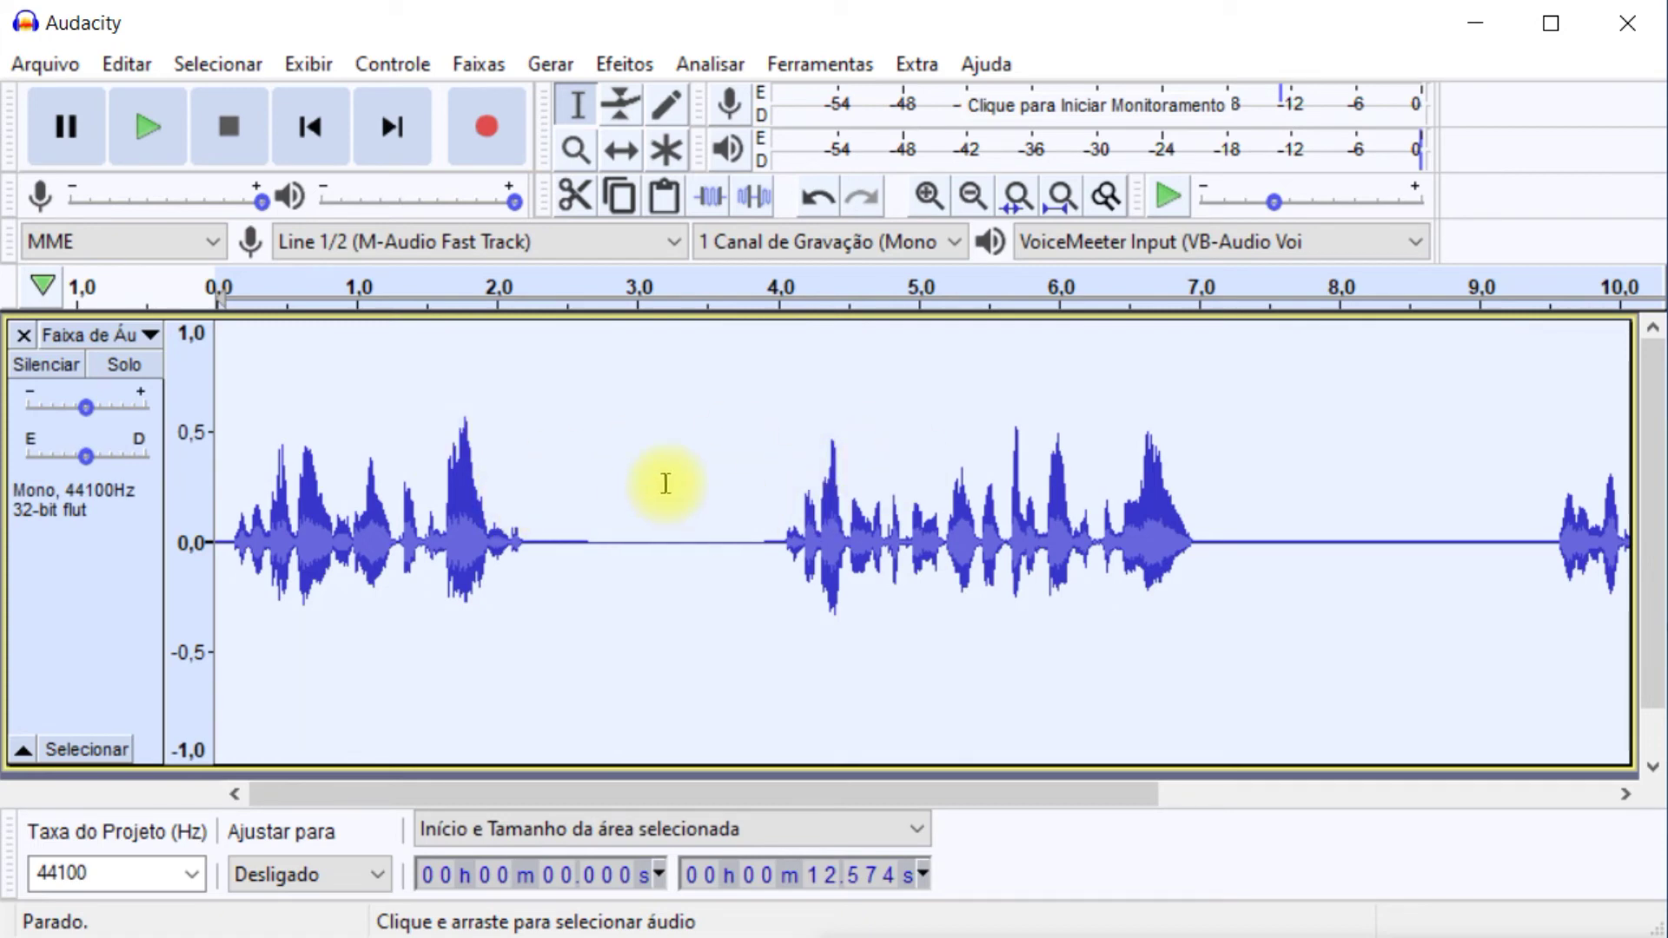
key("shift")
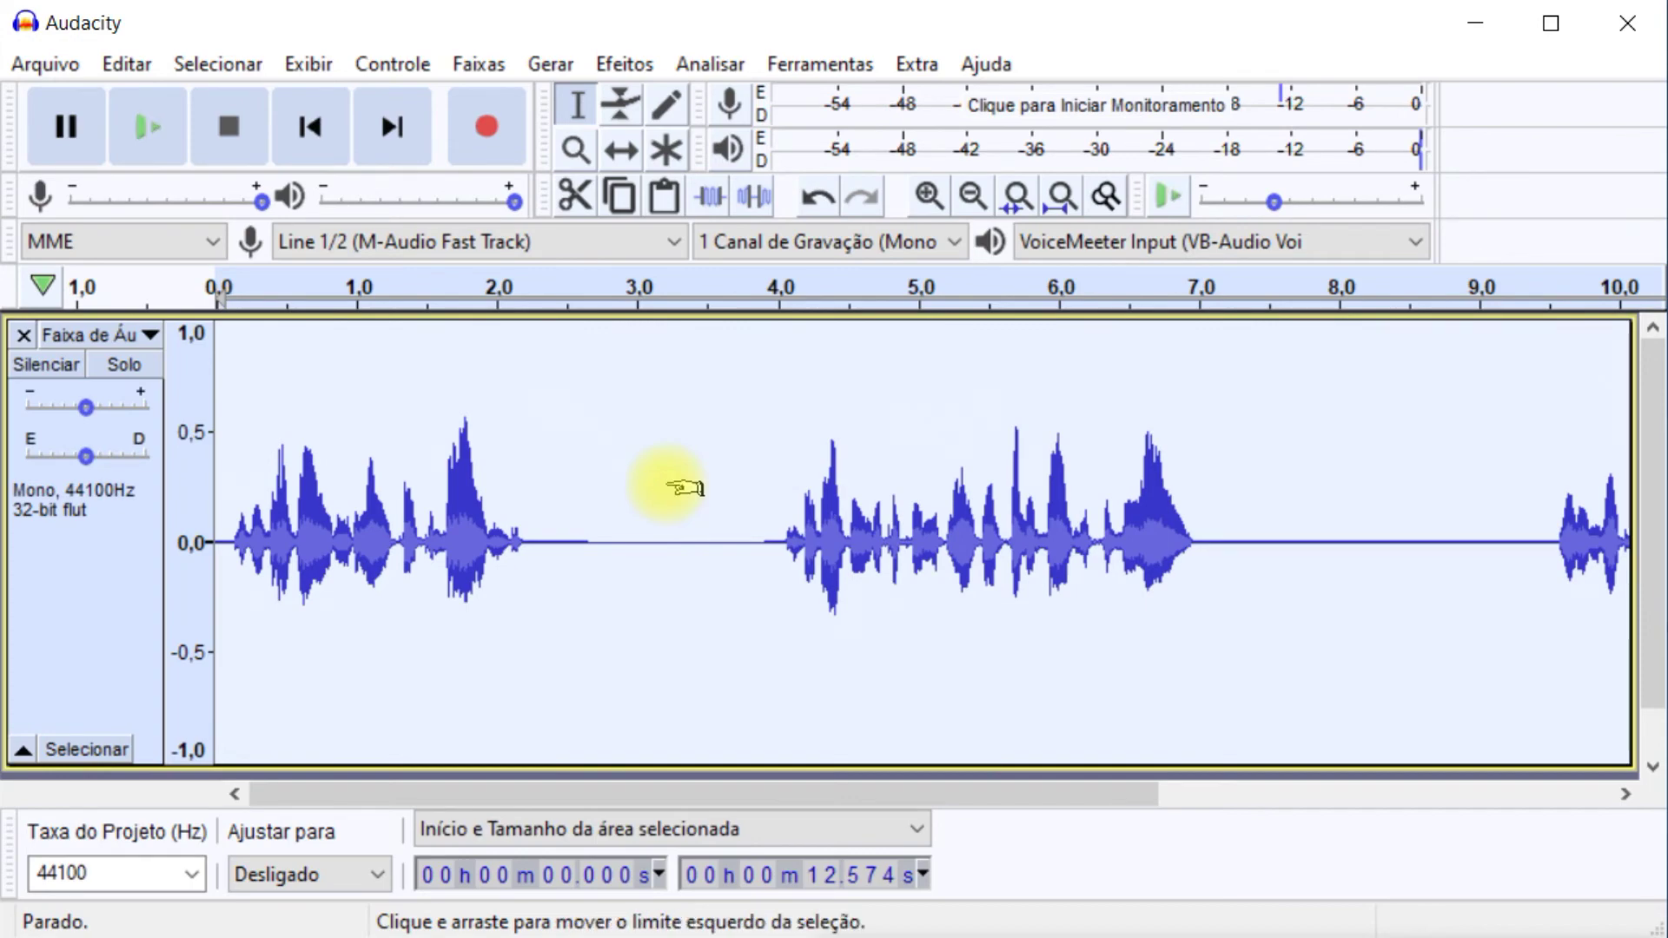
- Normalize the whole track to a peak amplitude of 0 dB with DC offset removal enabled and independent stereo channel normalization off
key("ctrl+a")
left_click(695, 65)
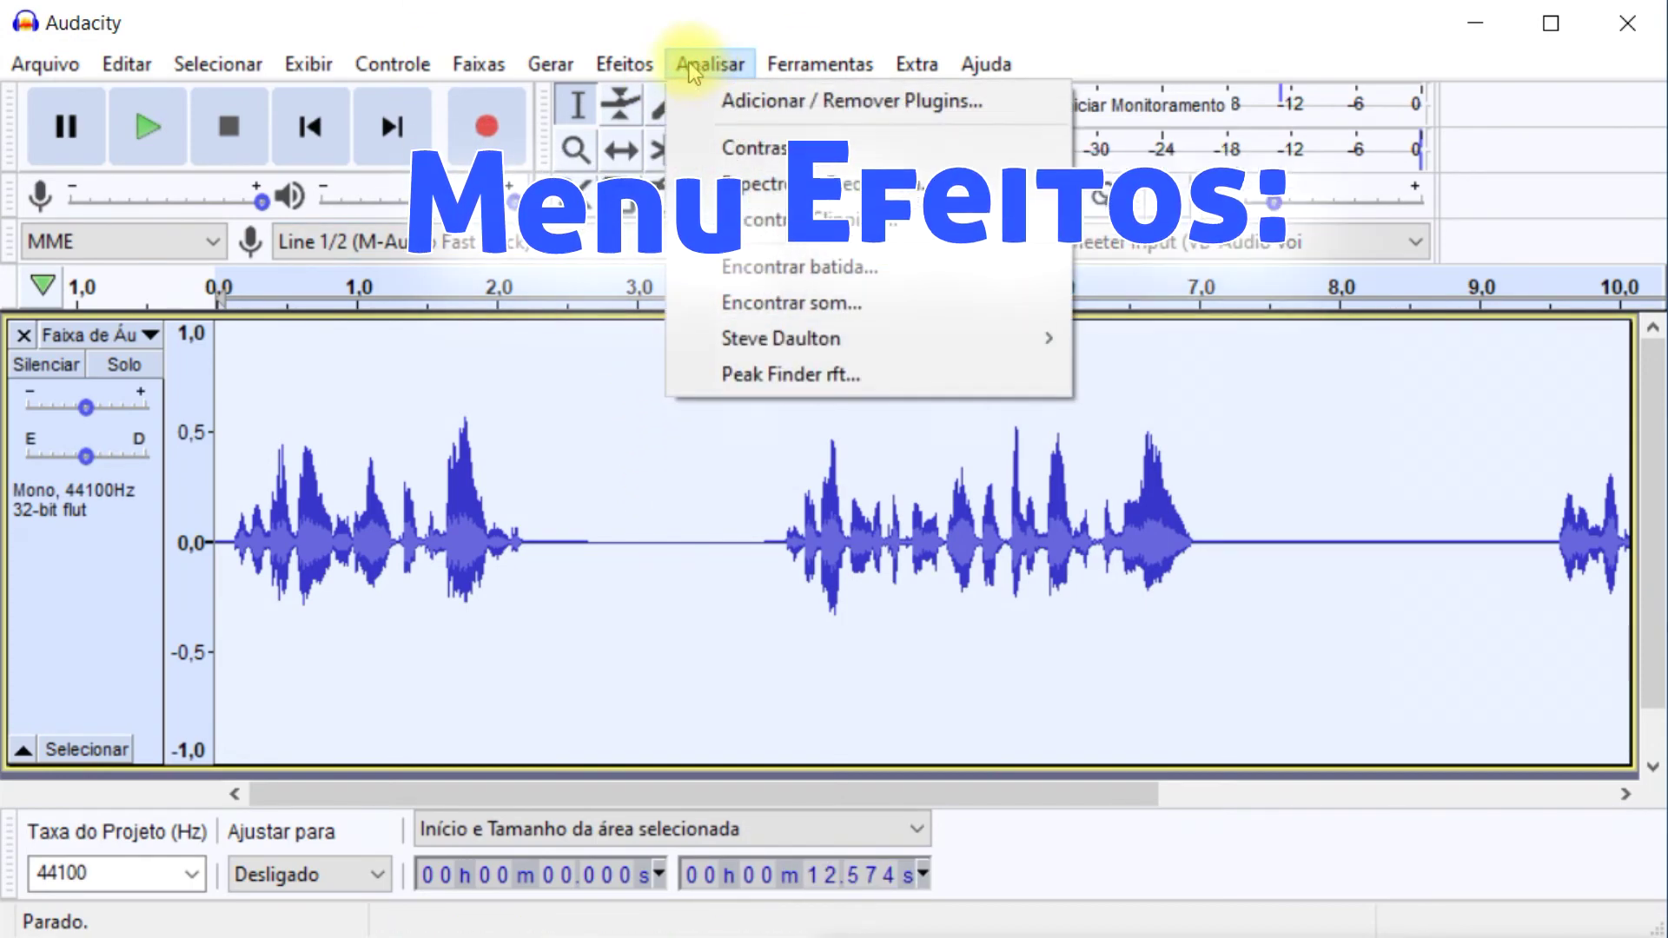
left_click(631, 35)
left_click(624, 65)
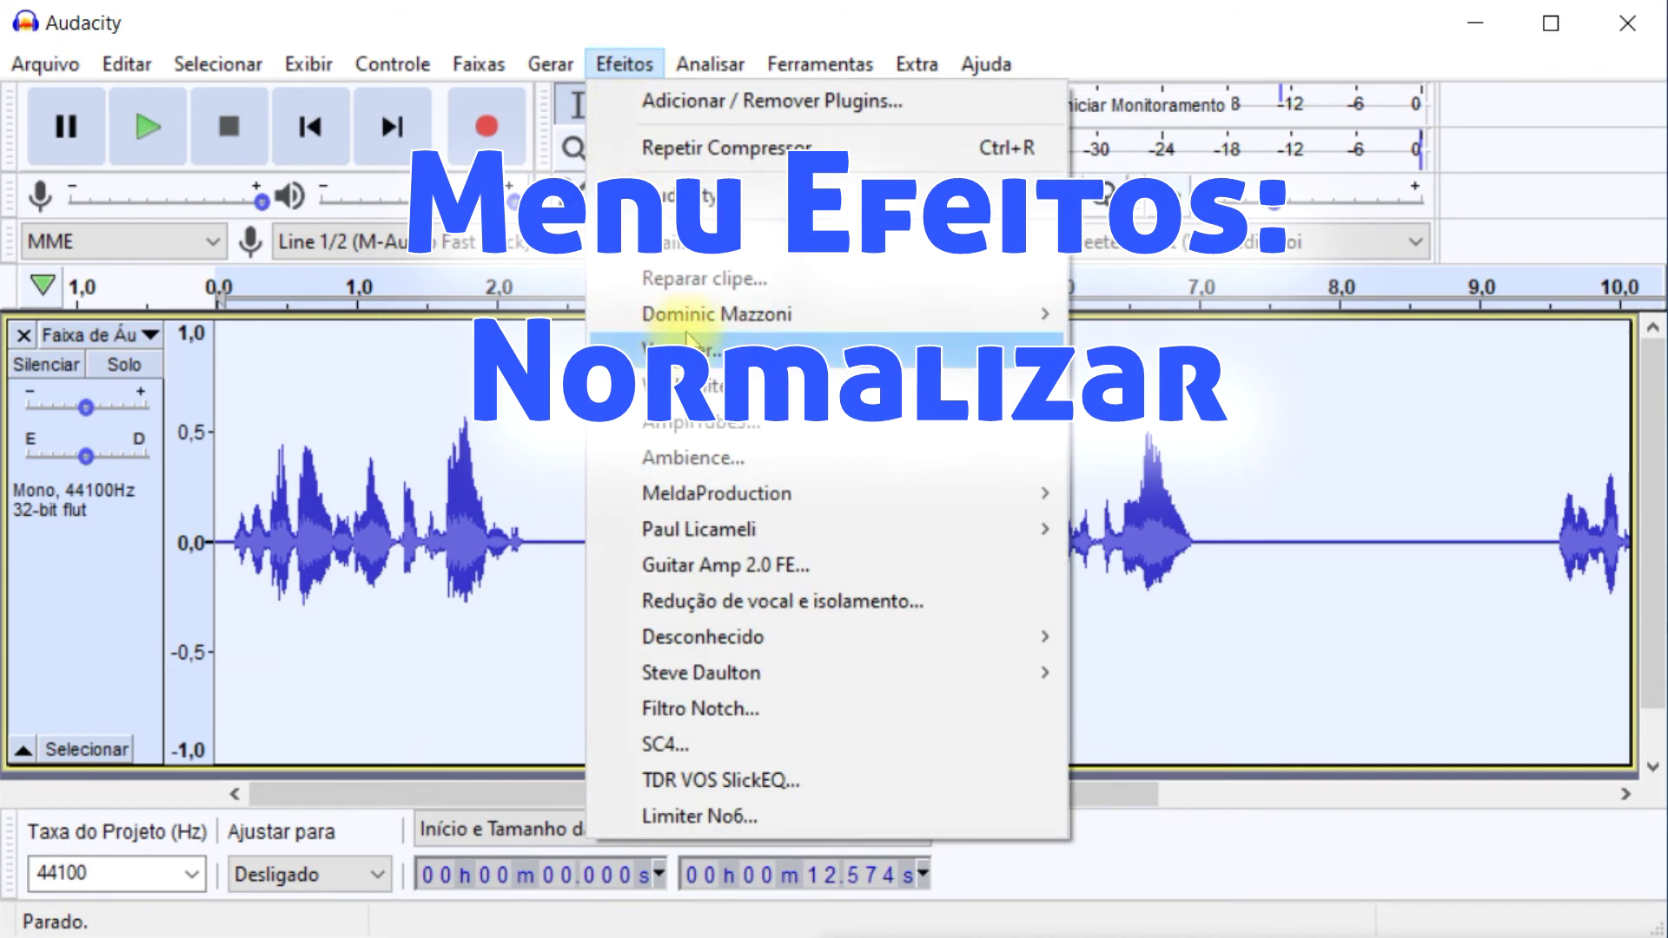
mouse_move(686, 196)
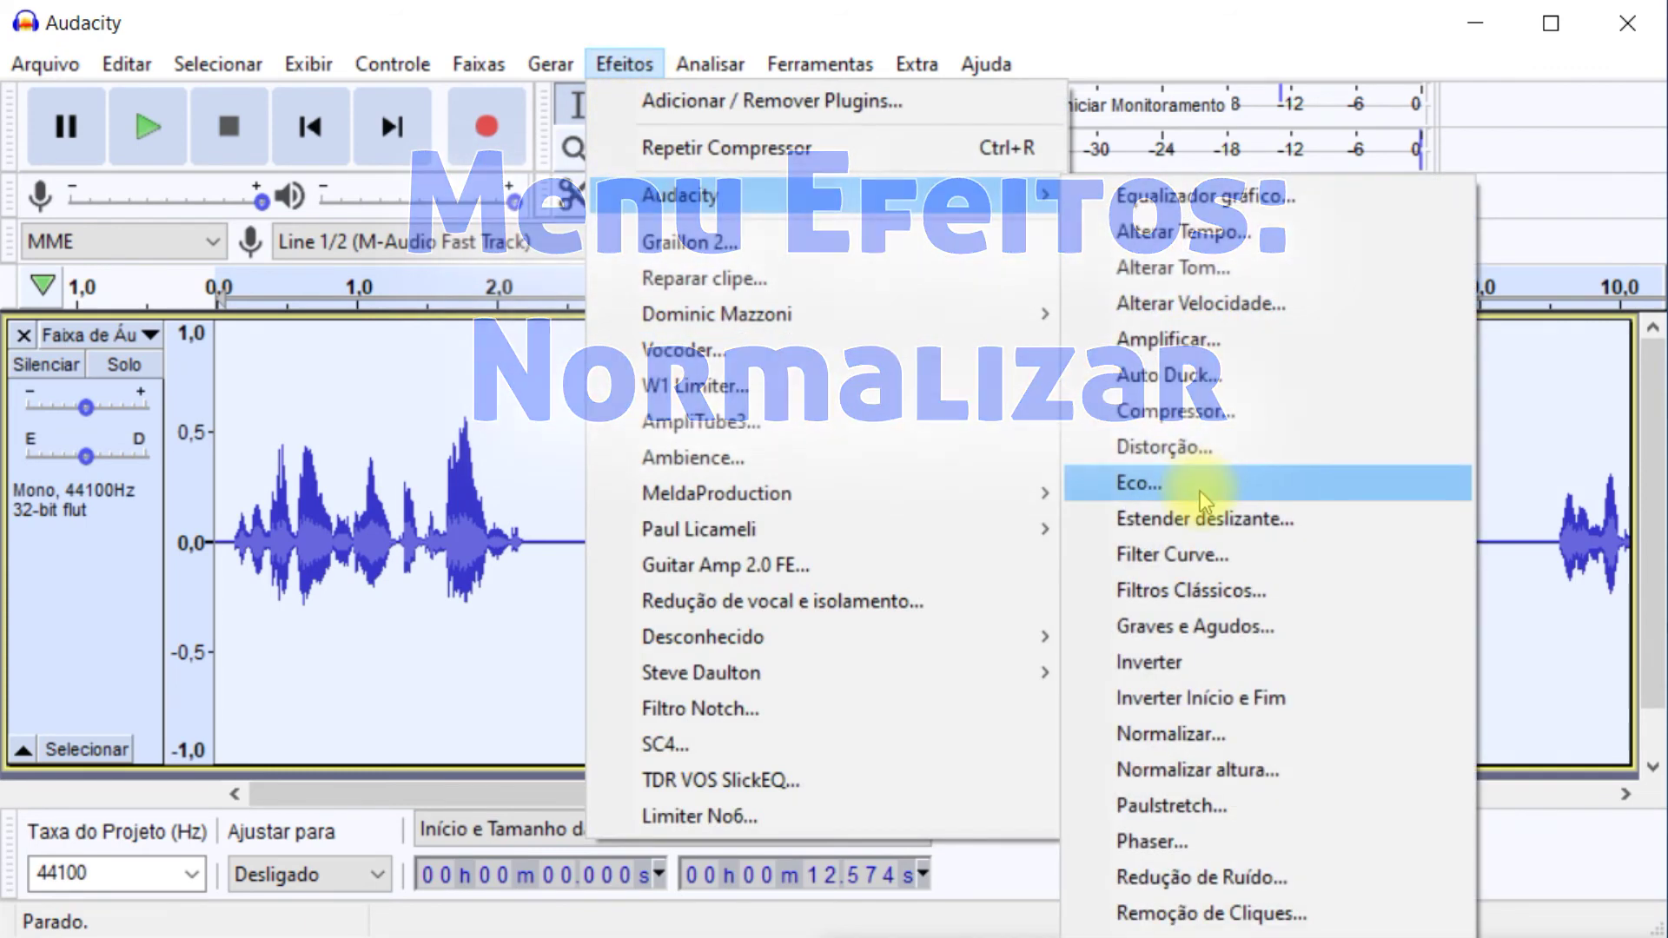
left_click(1232, 736)
double_click(991, 445)
type("0")
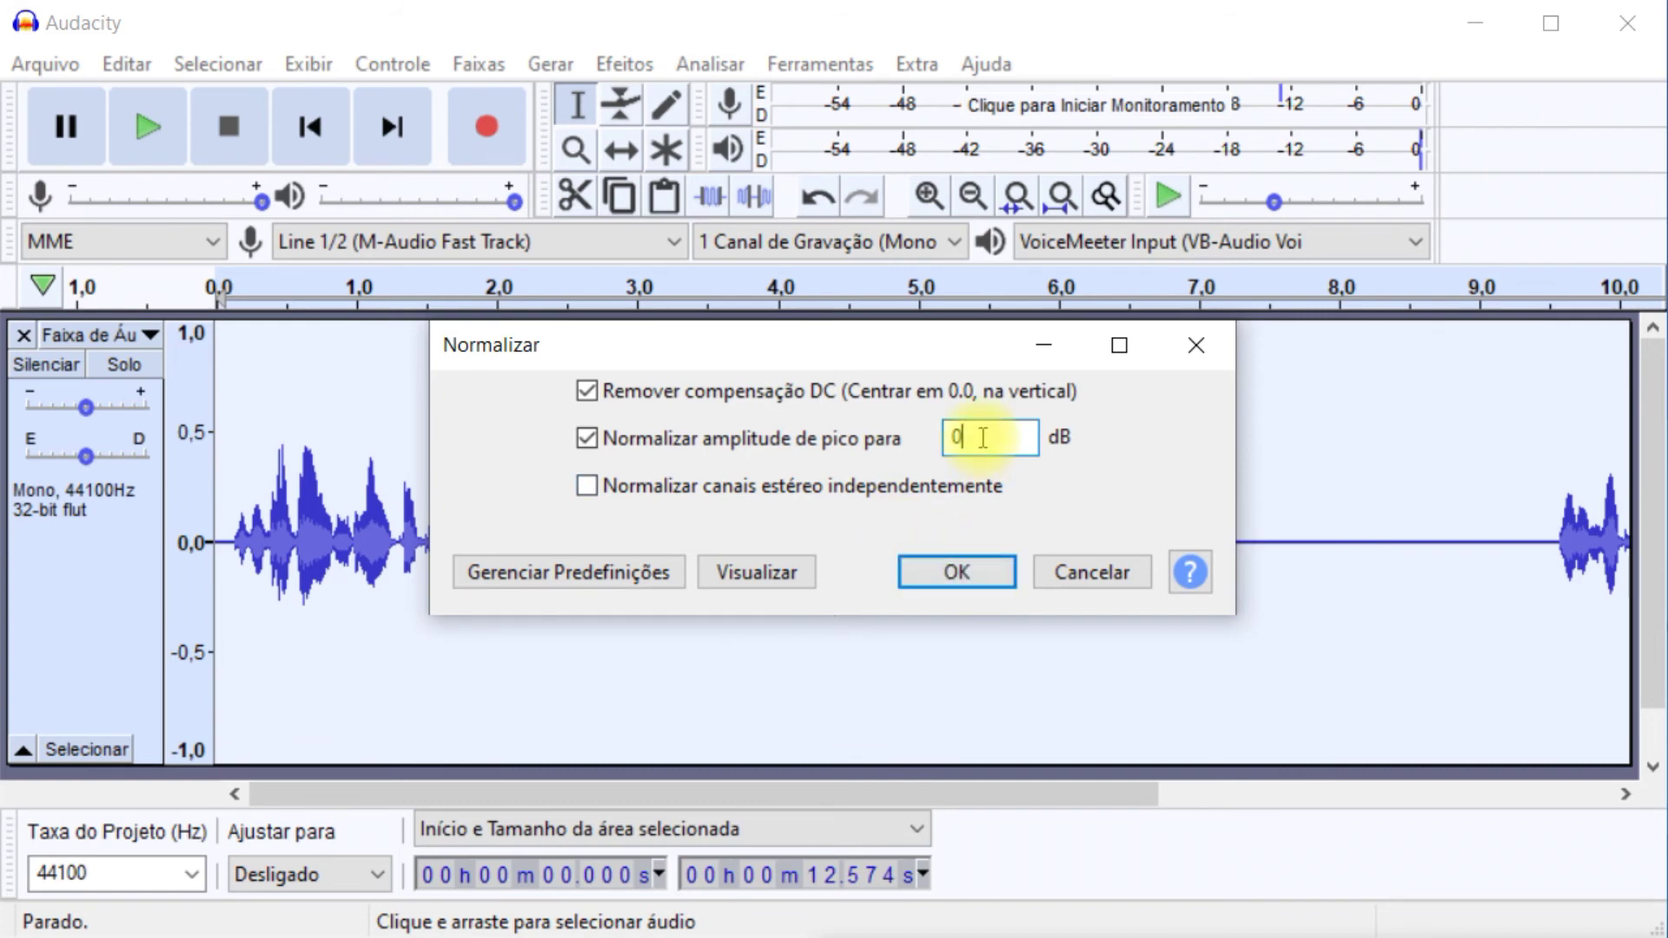
left_click(967, 575)
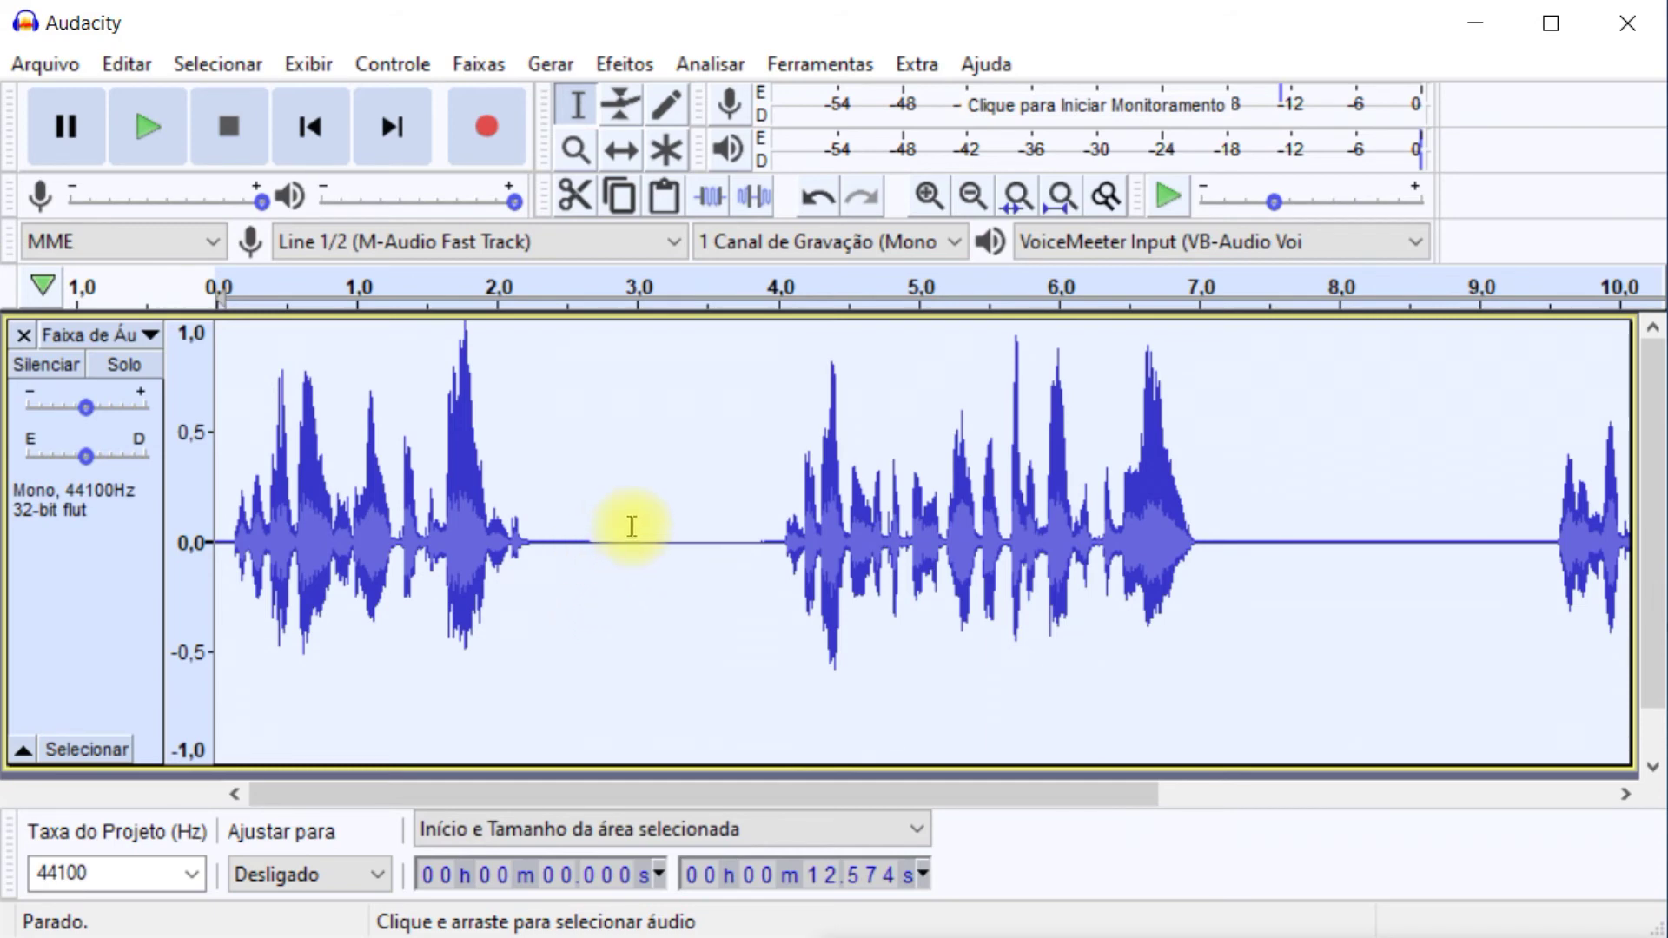
- Monitor the live recording level briefly, and replace the whole-track selection with a cursor in the silent gap at about 3,3 s
left_click(1043, 107)
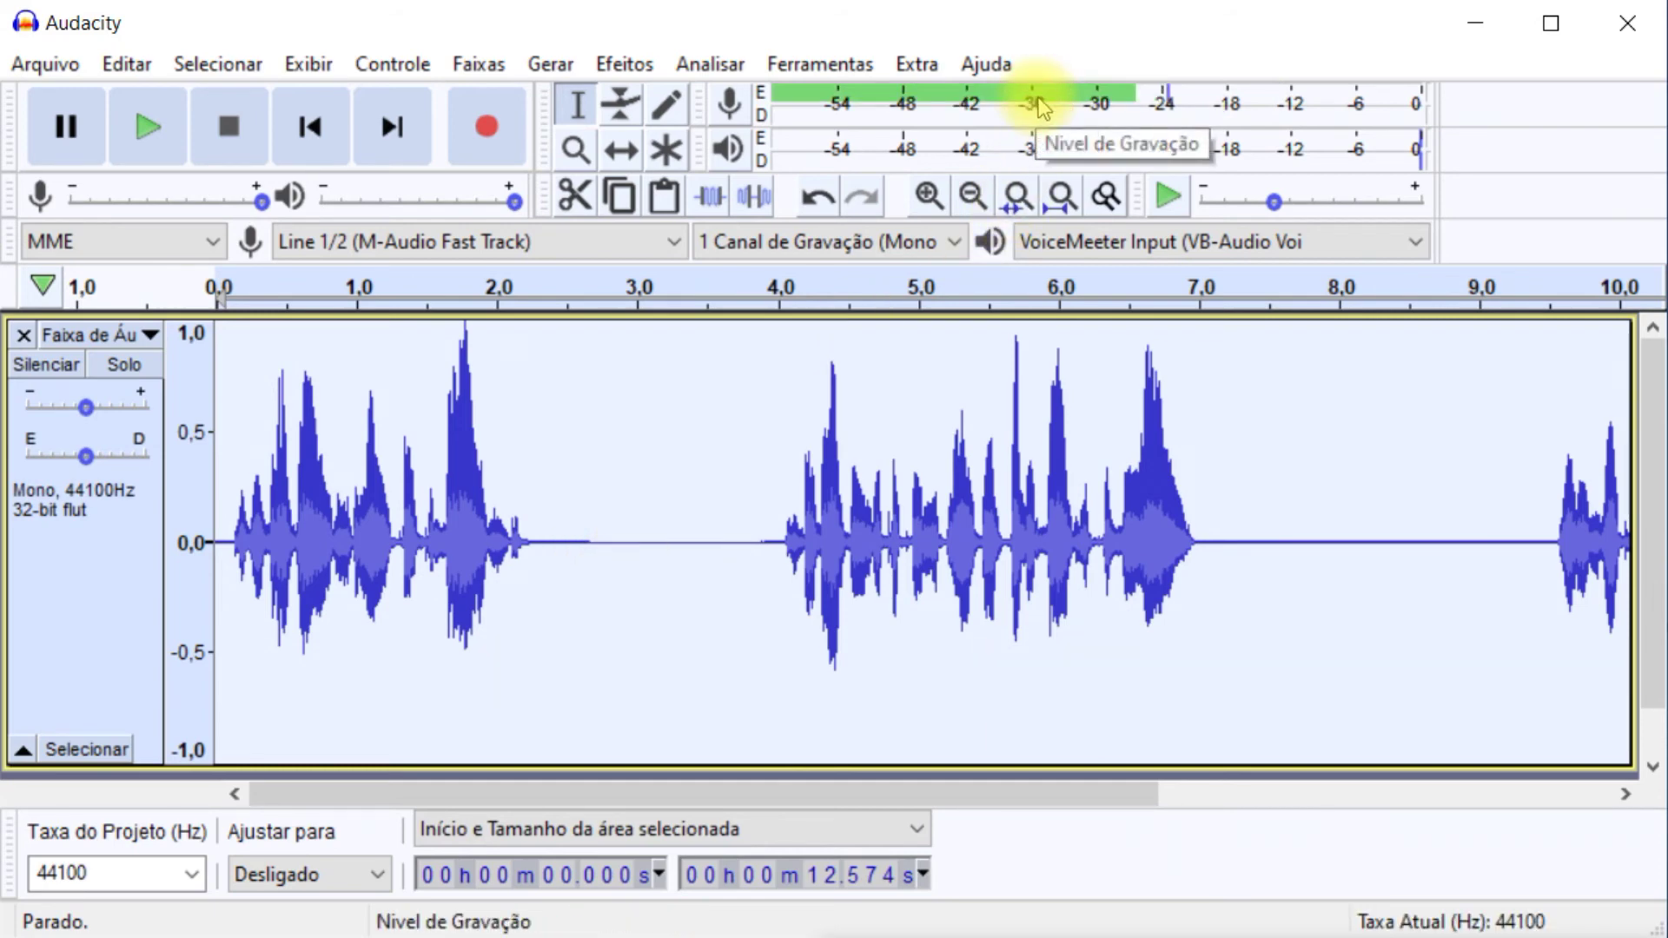
left_click(1007, 109)
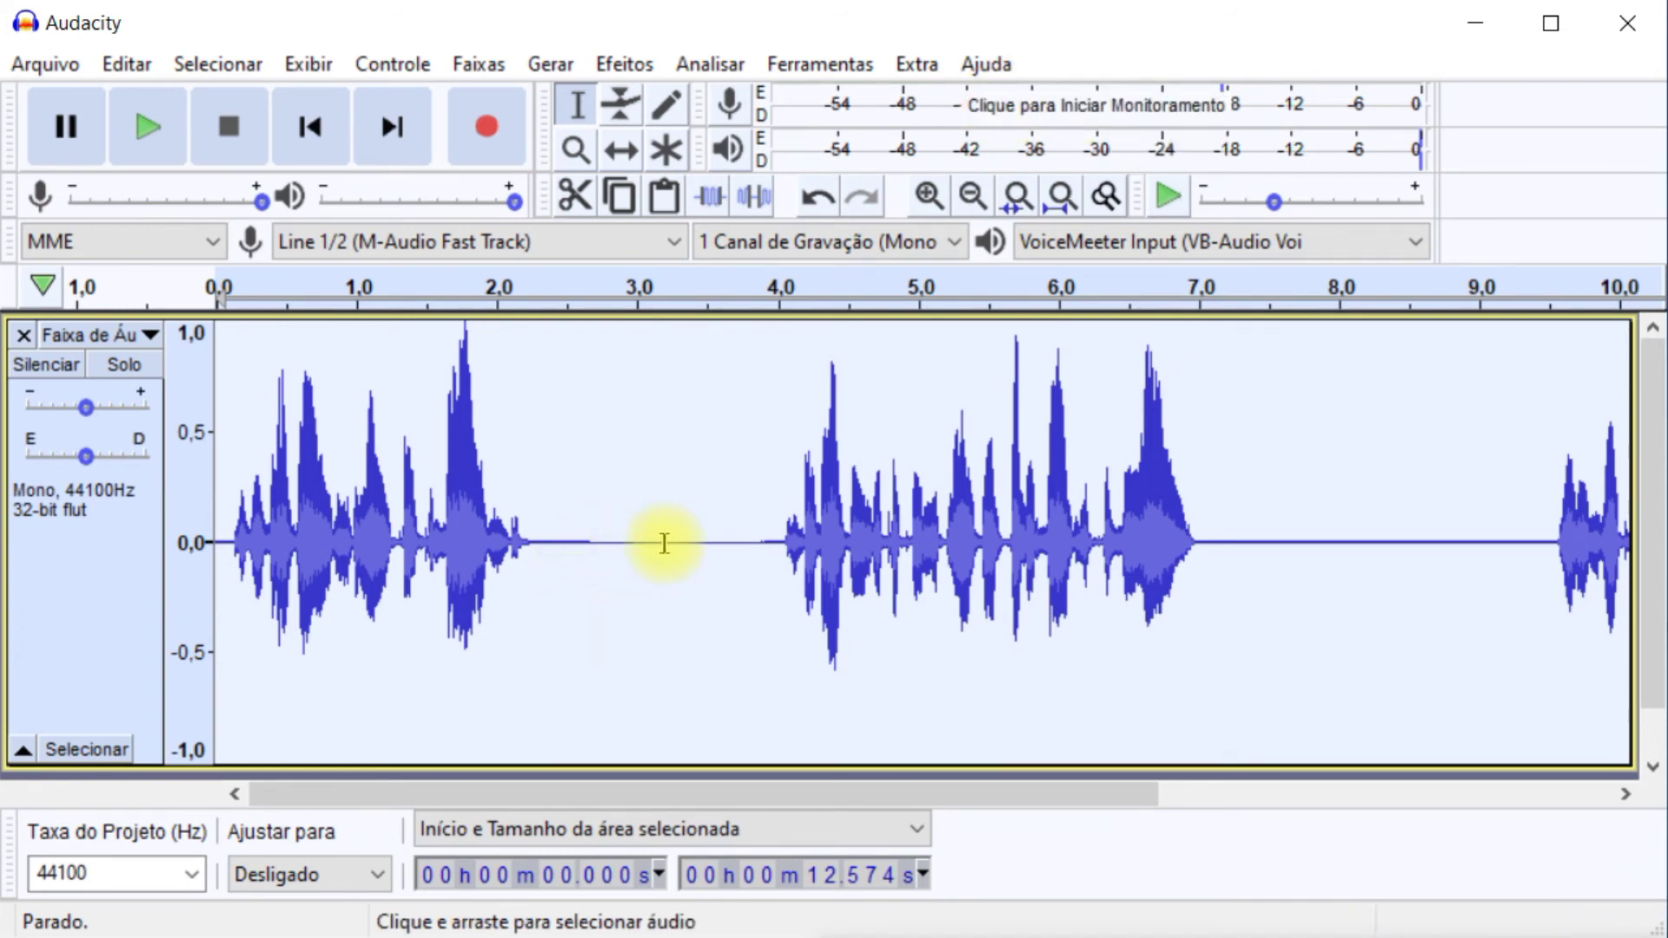
left_click_drag(636, 543, 665, 541)
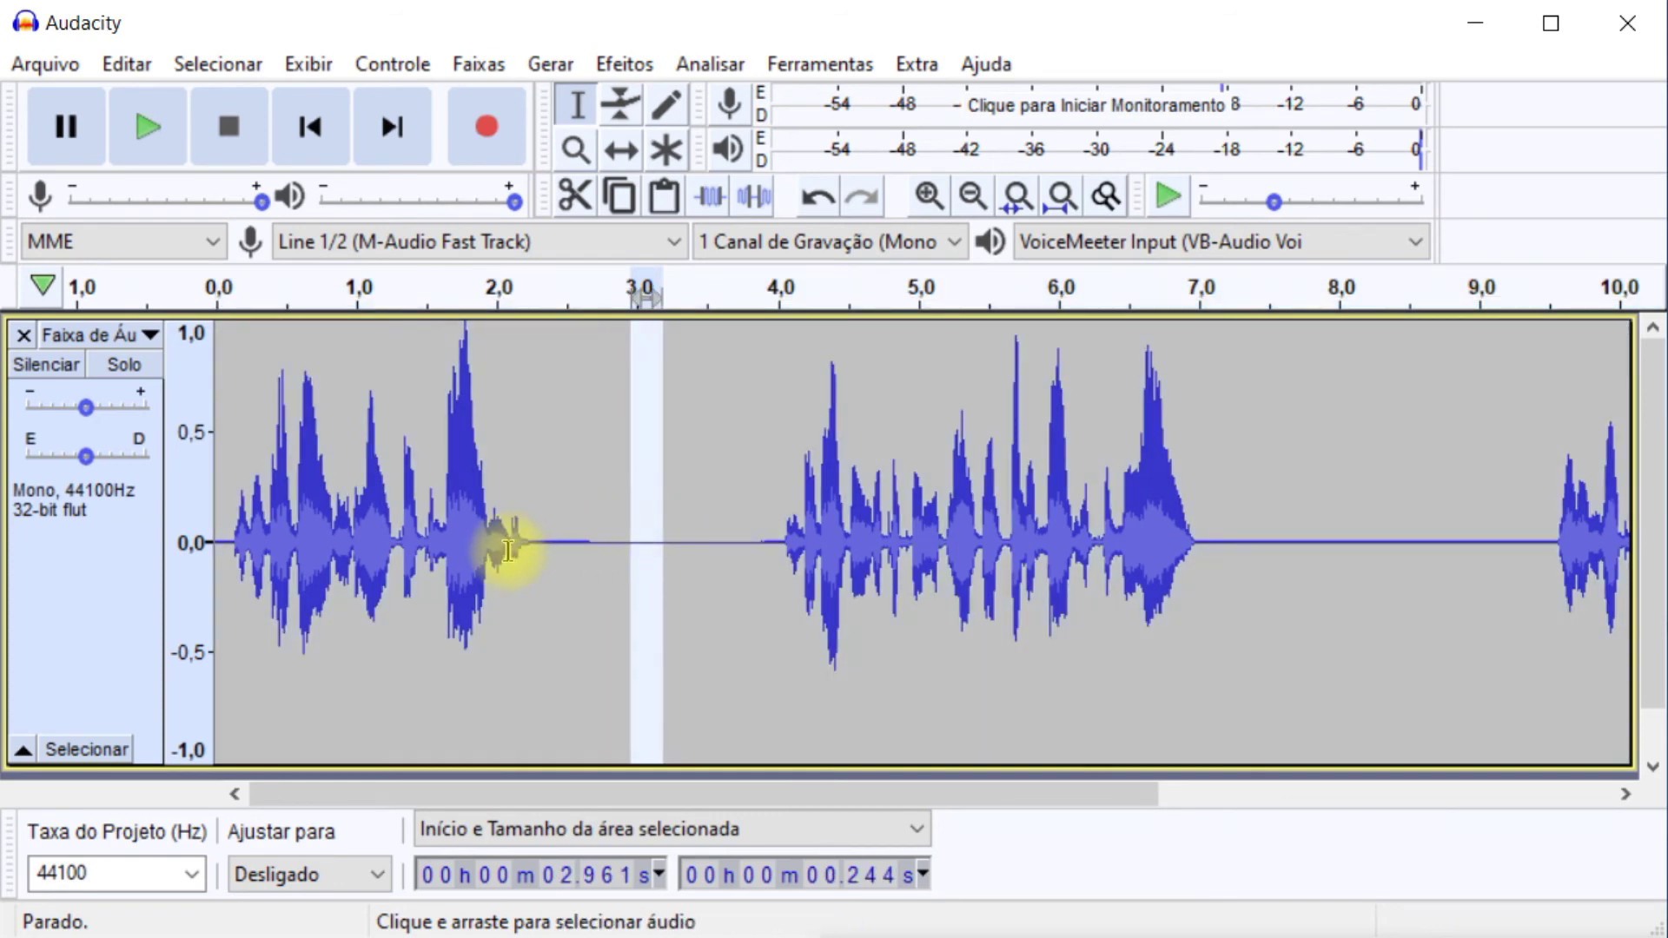
left_click(684, 548)
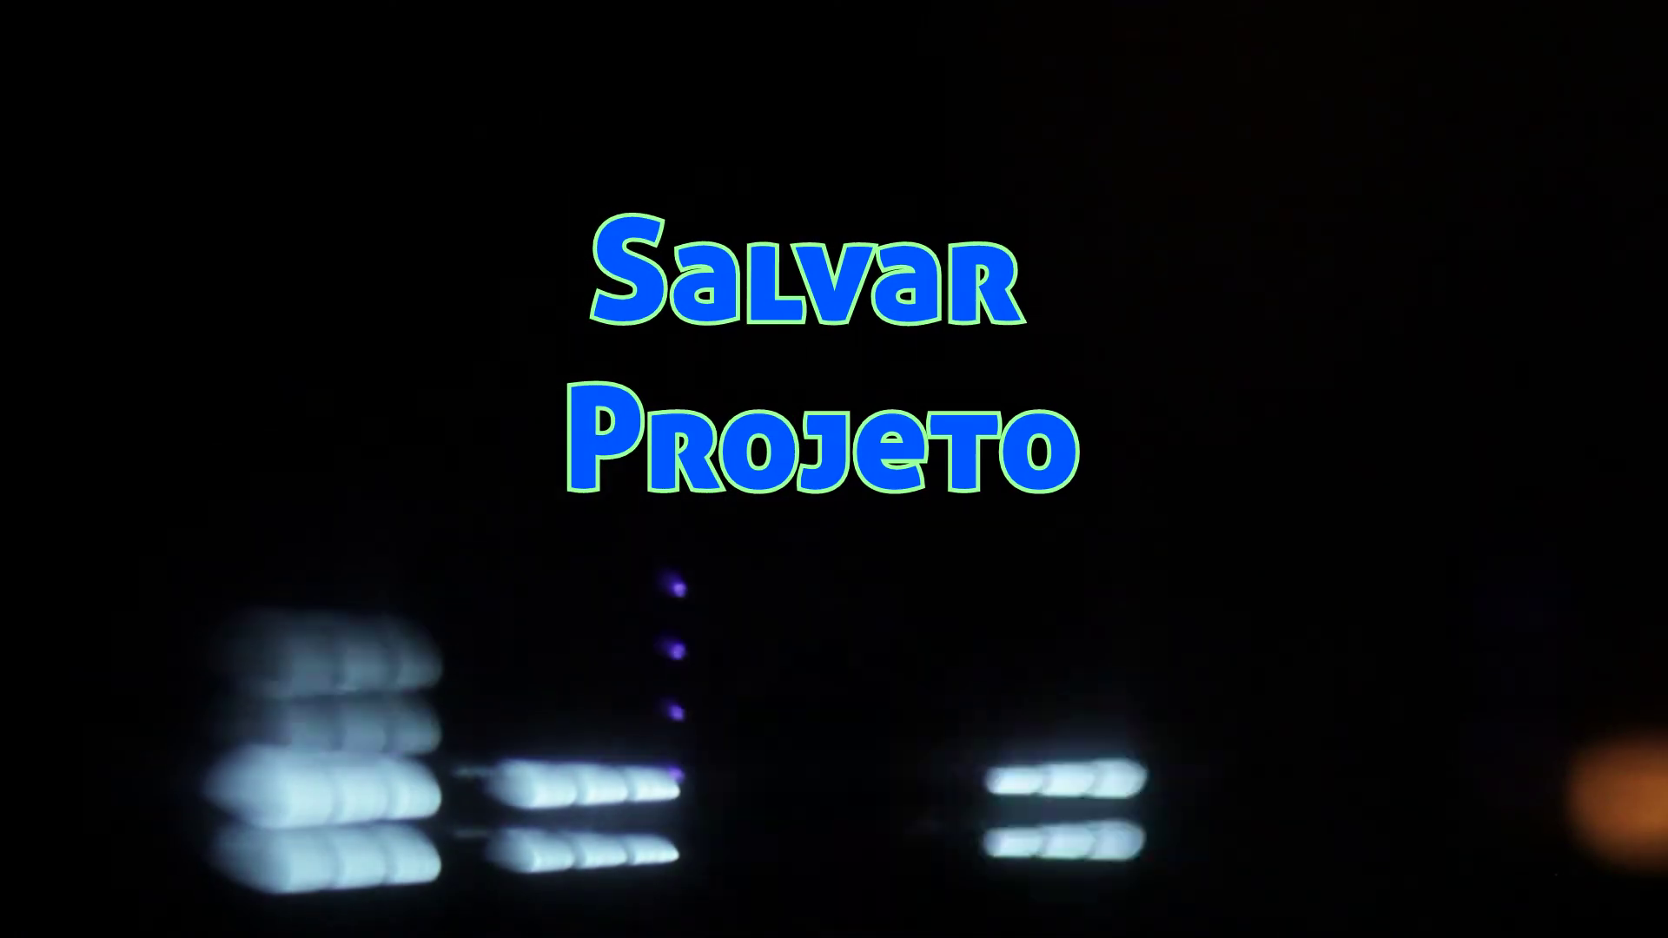
- Save the project as an Audacity project file named Teste in the Audacity folder, accepting the project-file notice
left_click(65, 67)
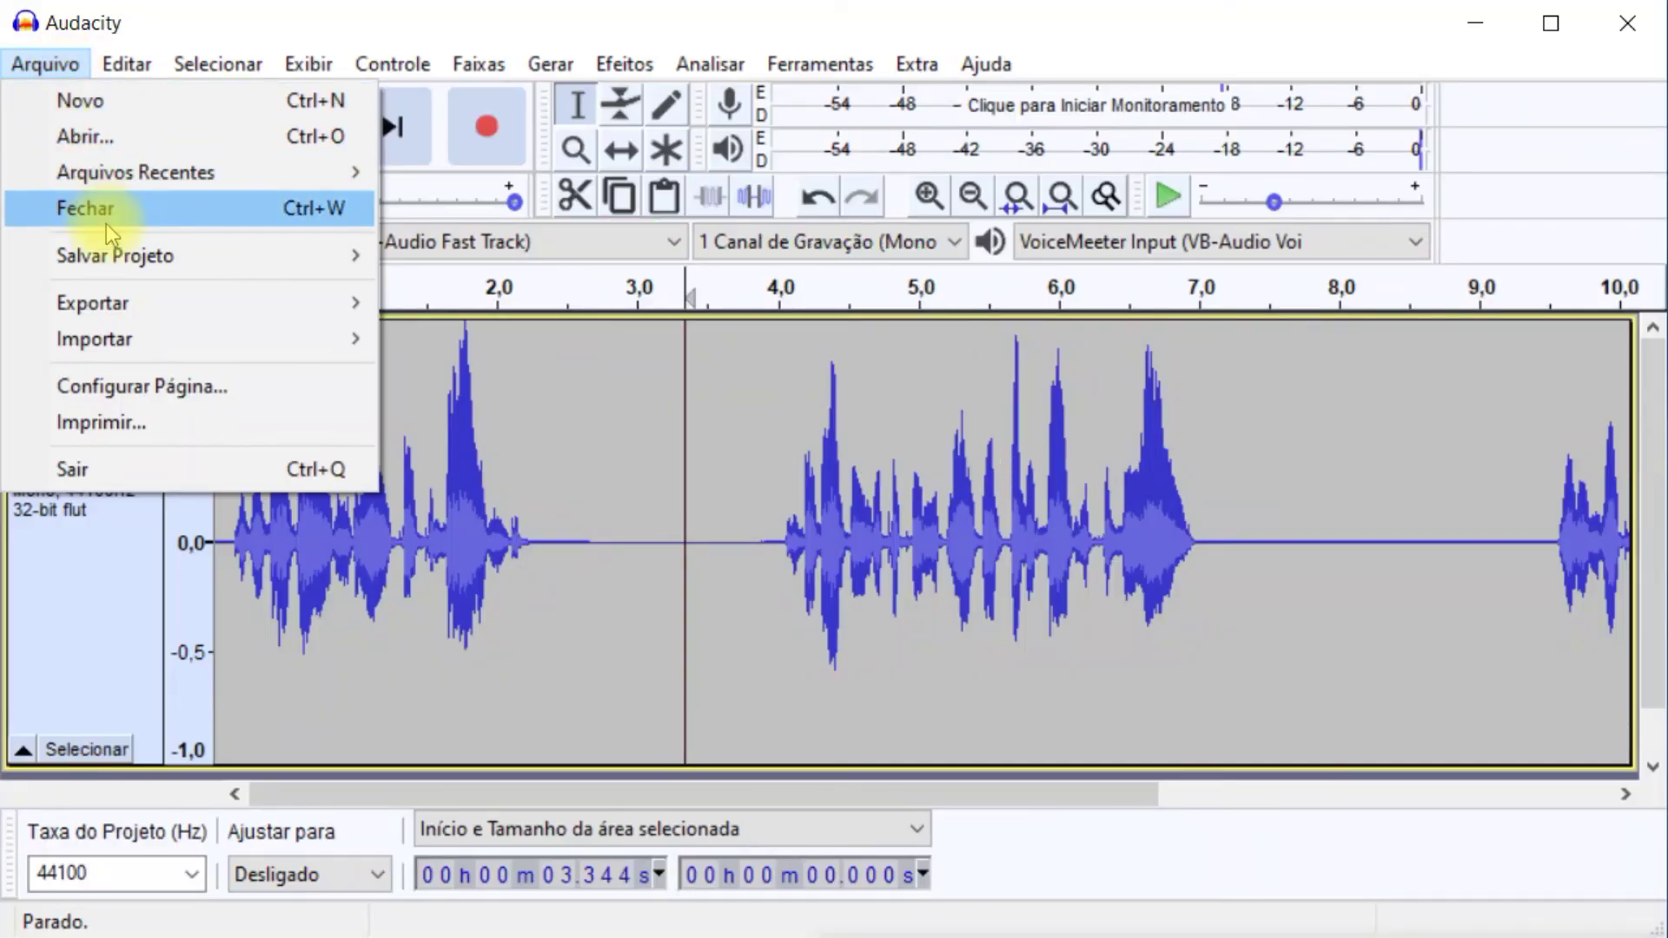
mouse_move(127, 258)
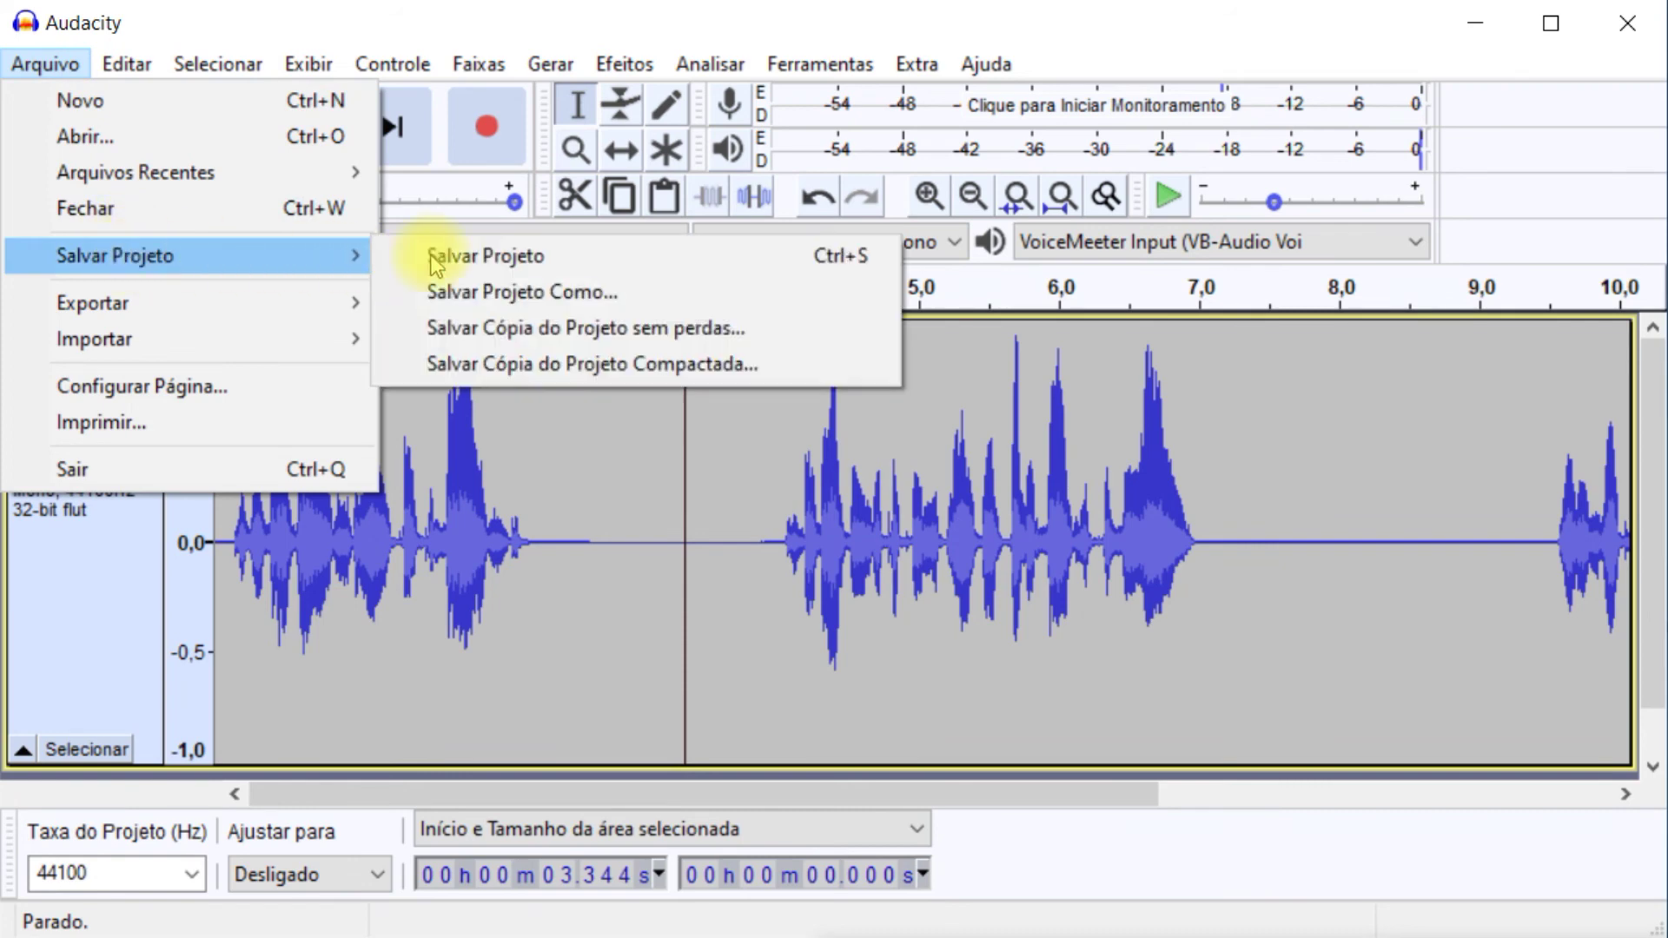
left_click(509, 257)
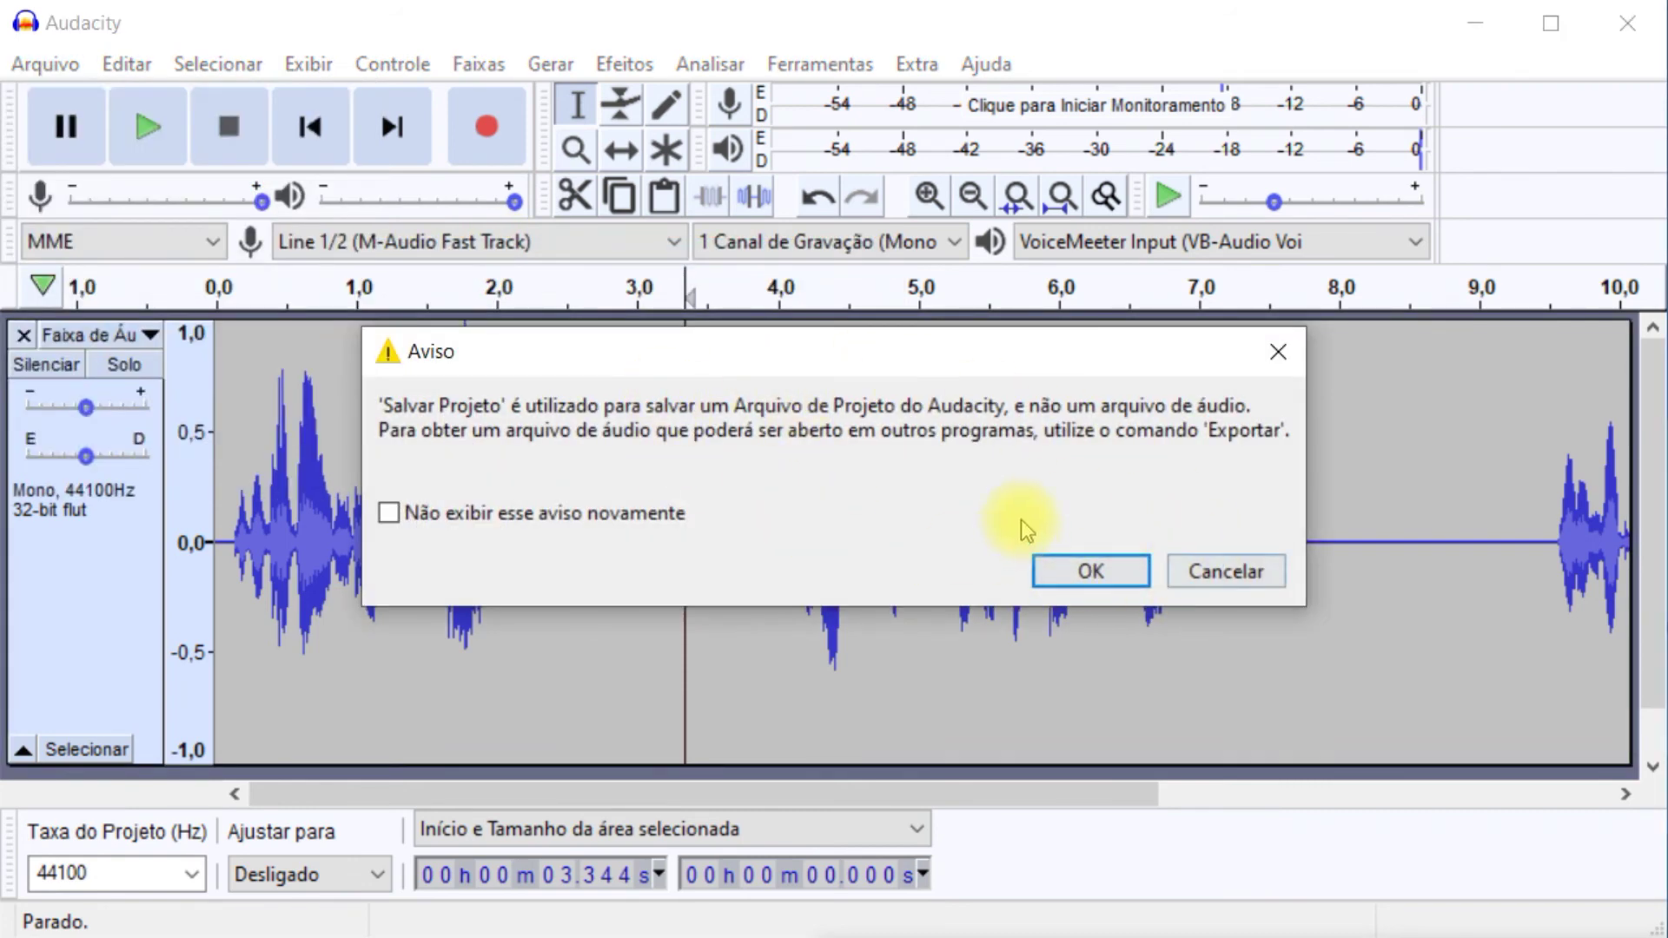
left_click(1082, 571)
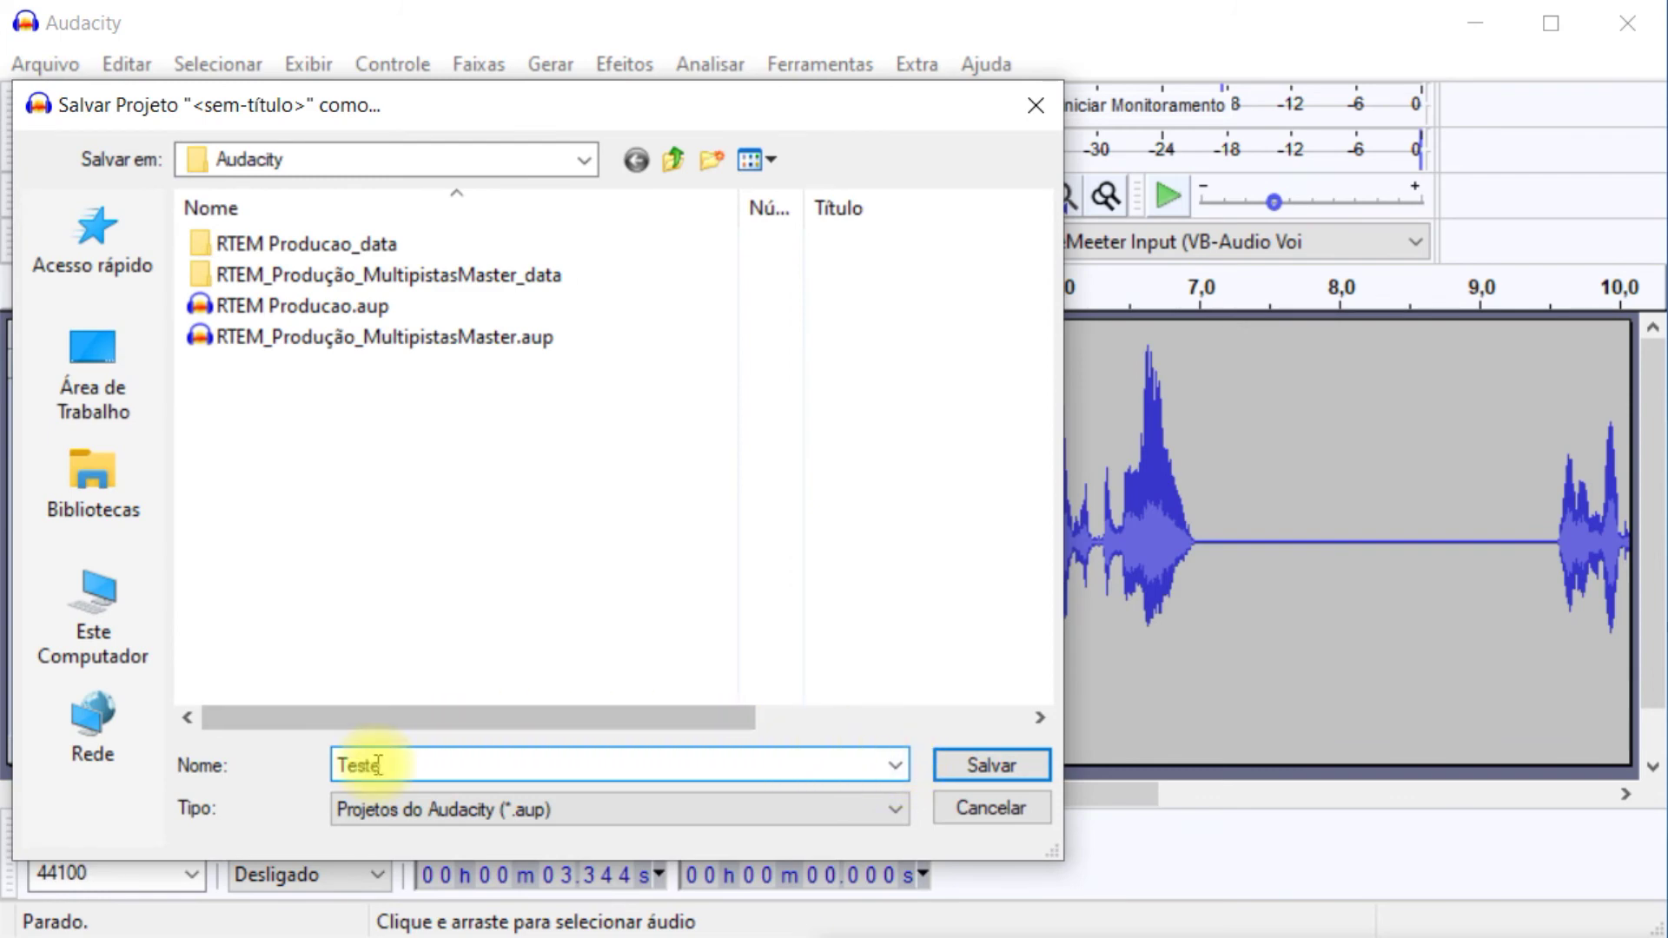
left_click(988, 766)
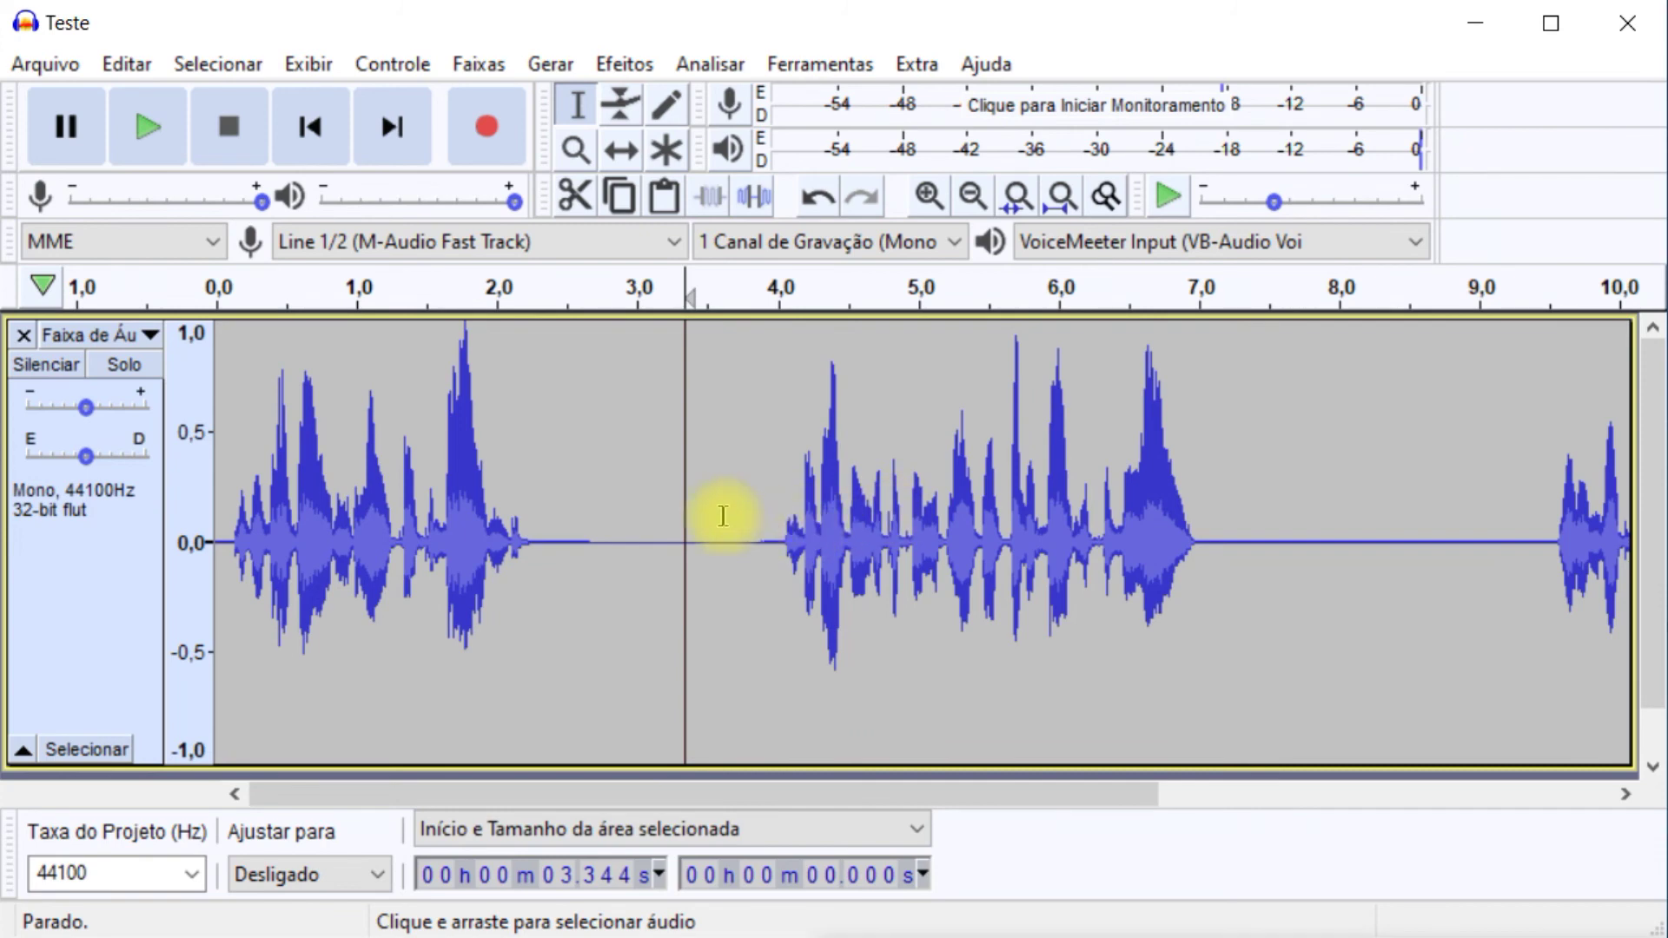
- Examine the saved project file and its data folder in the Save Project As dialog without saving again
left_click(45, 64)
left_click(452, 291)
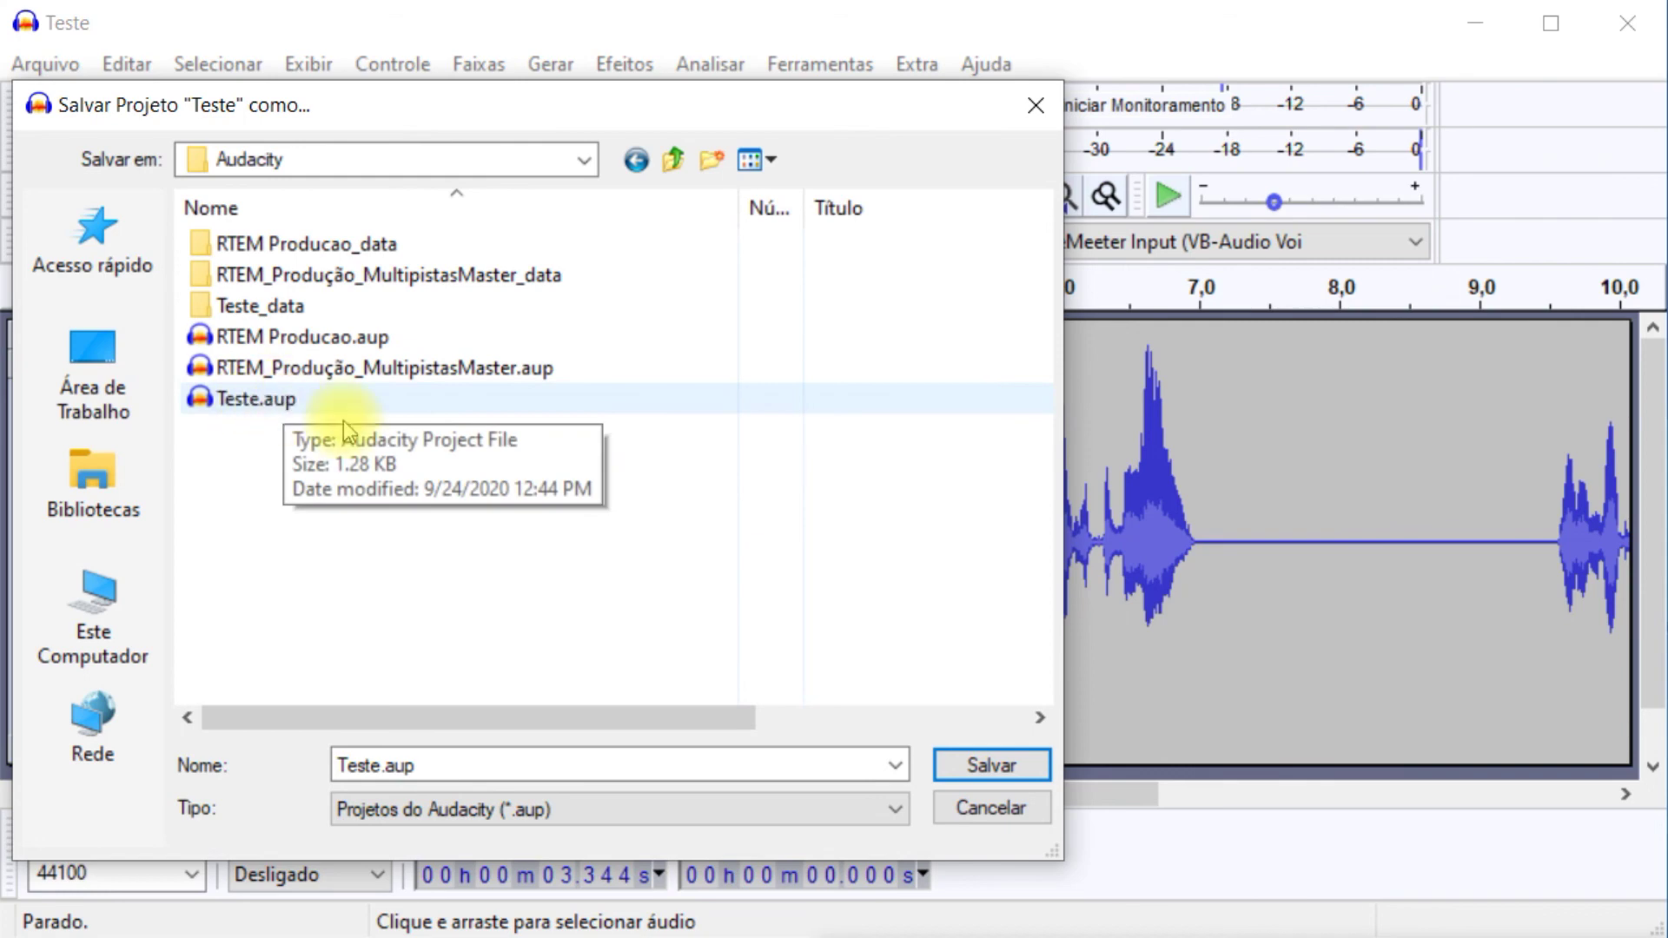
left_click(1029, 806)
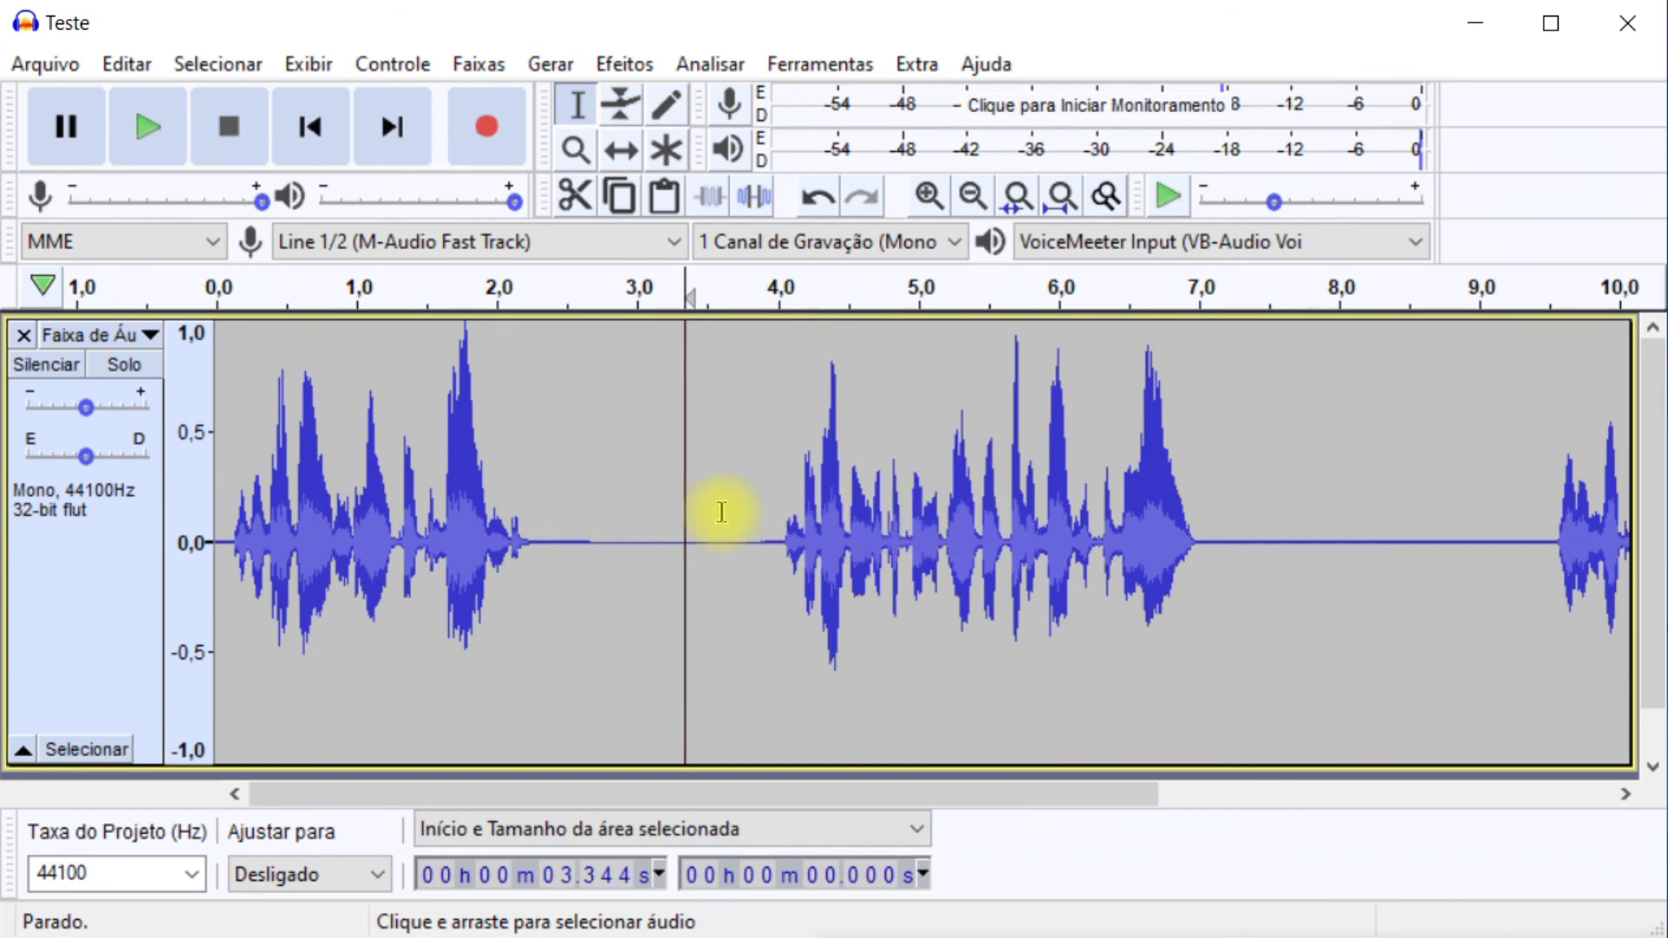
- Open the audio export options for the Teste project
left_click(44, 63)
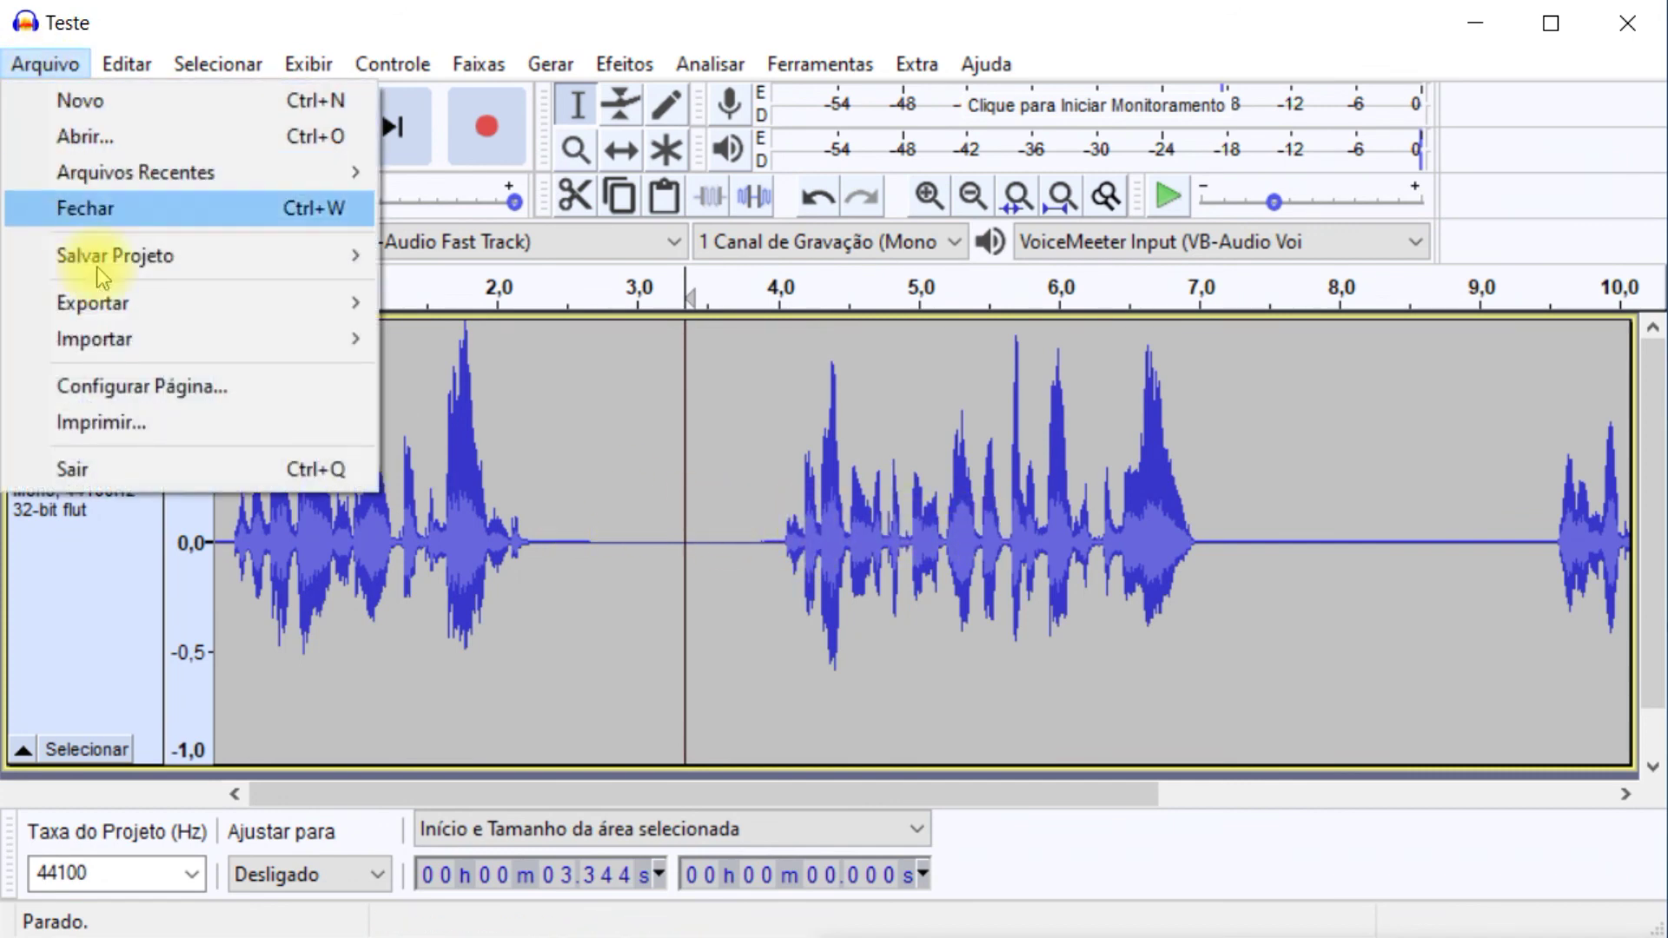
mouse_move(117, 308)
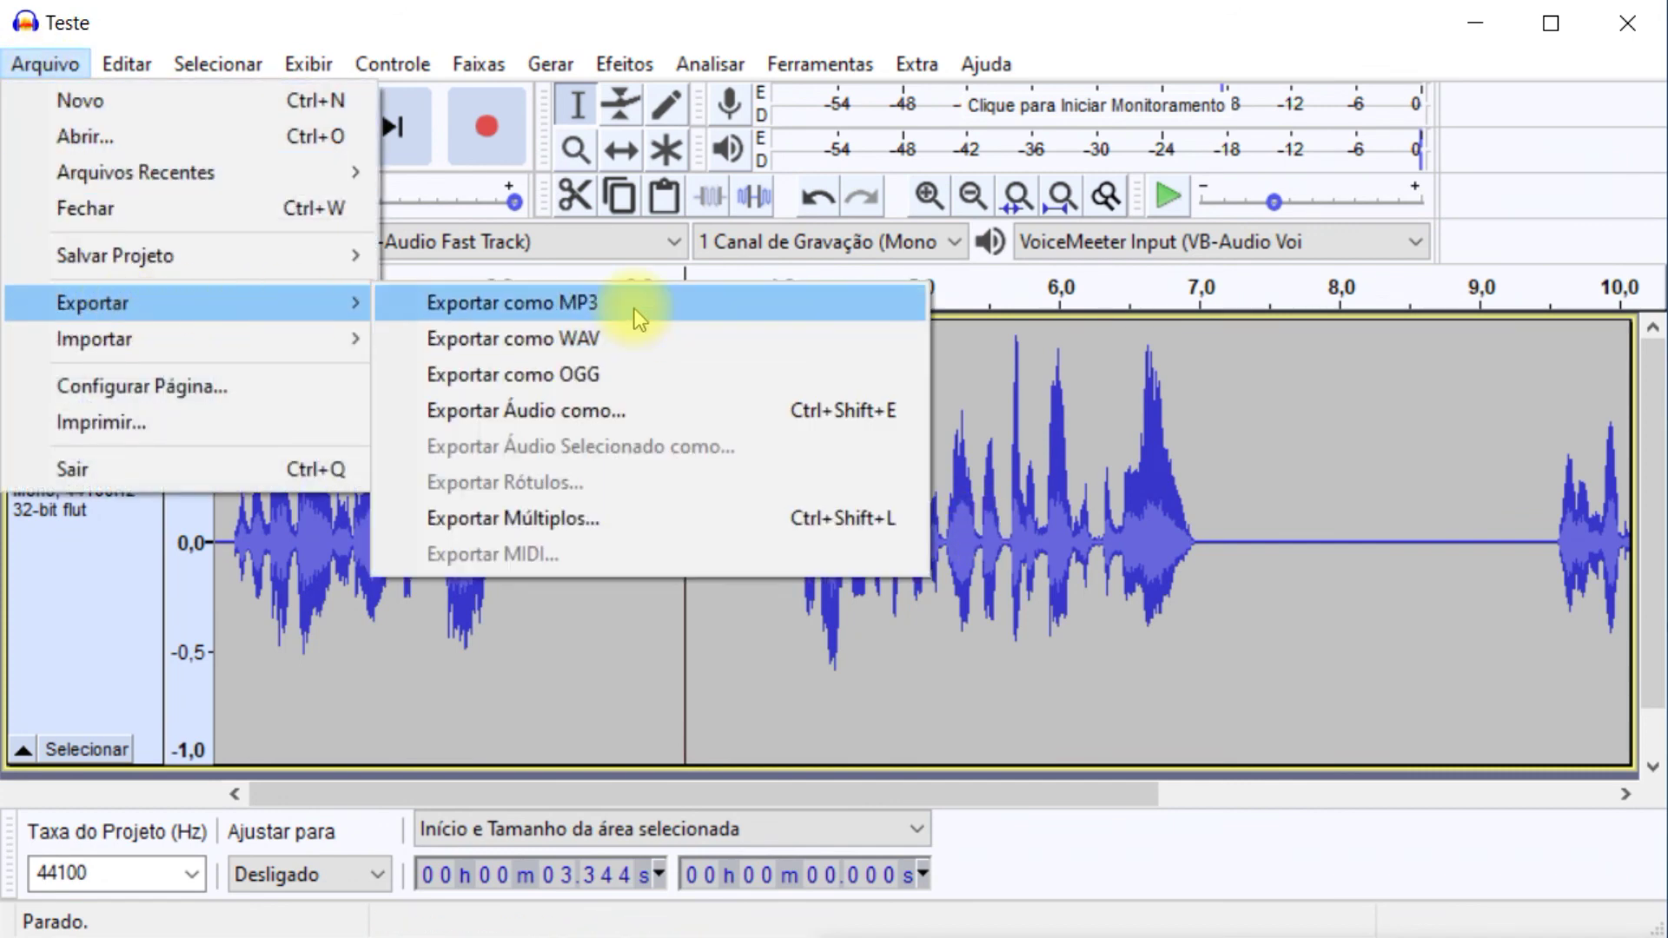